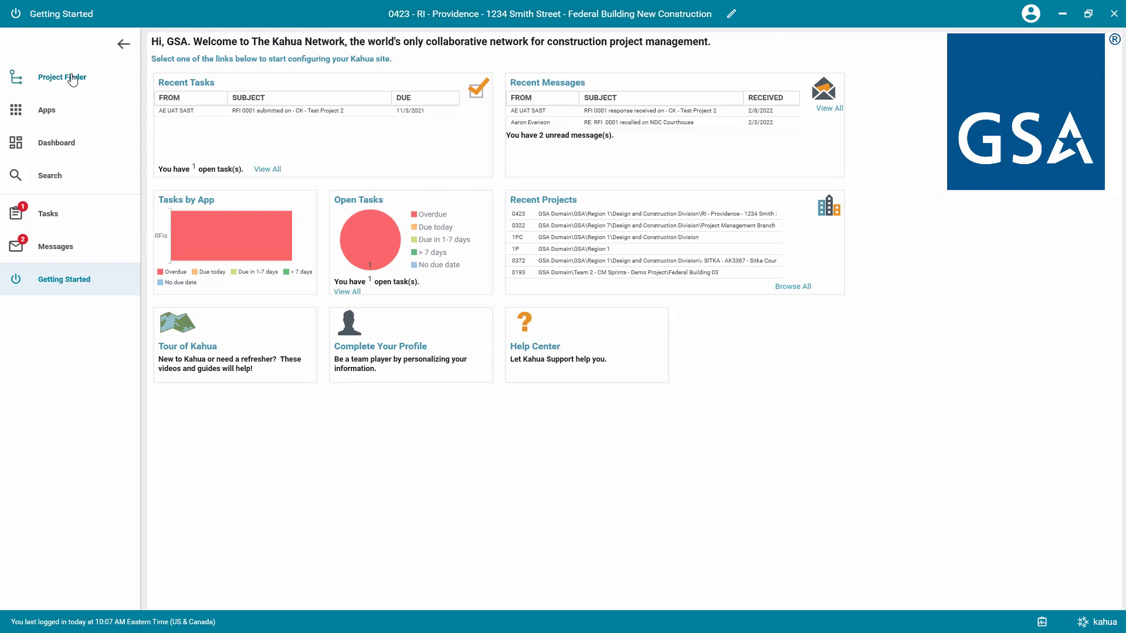
# Start a new Sustainability record from the Apps list, shown at full width
pyautogui.click(41, 116)
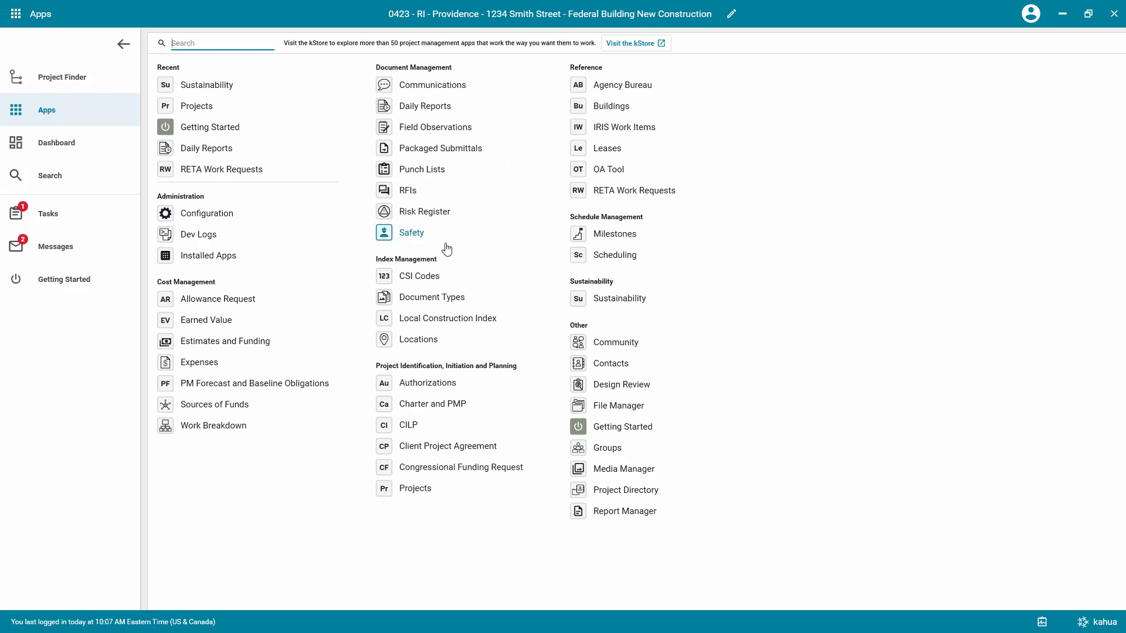
pyautogui.click(615, 300)
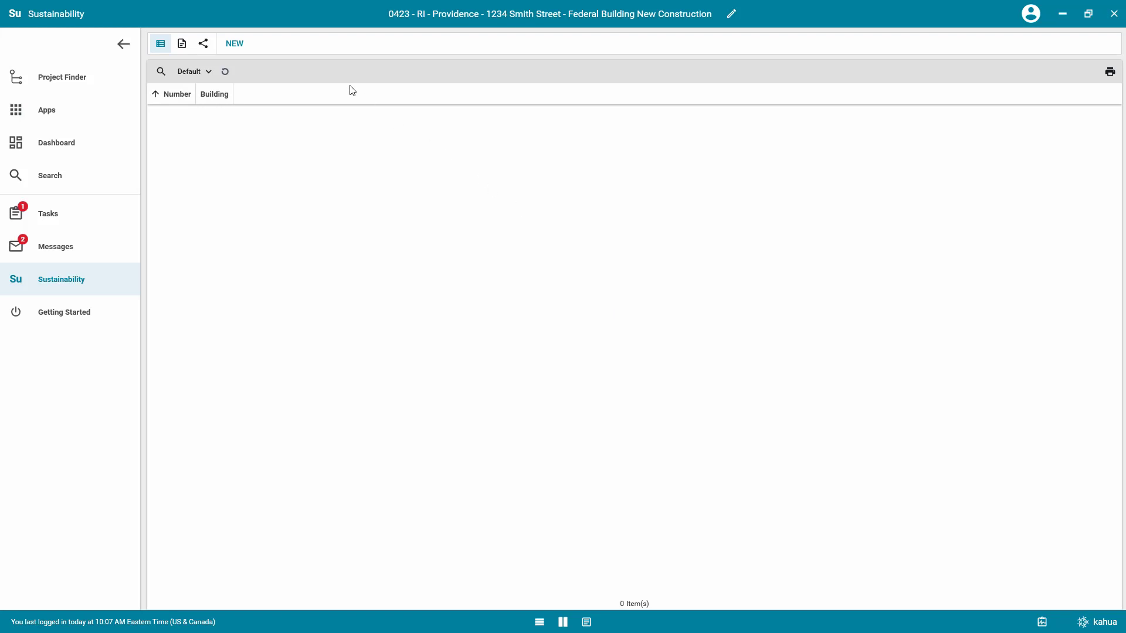
pyautogui.click(243, 46)
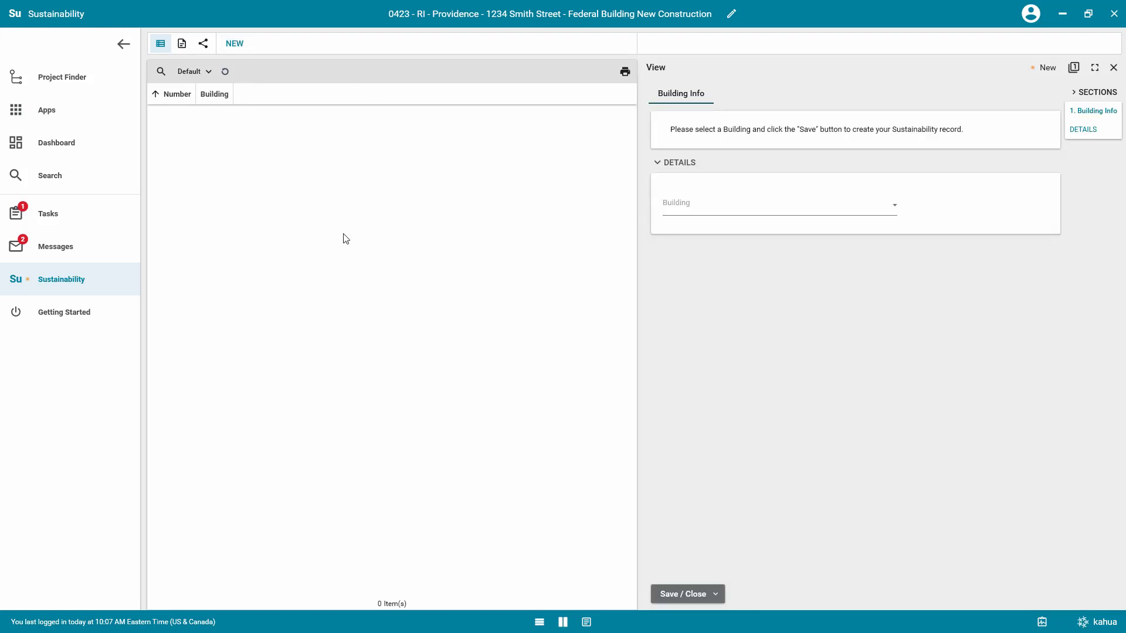
pyautogui.click(587, 623)
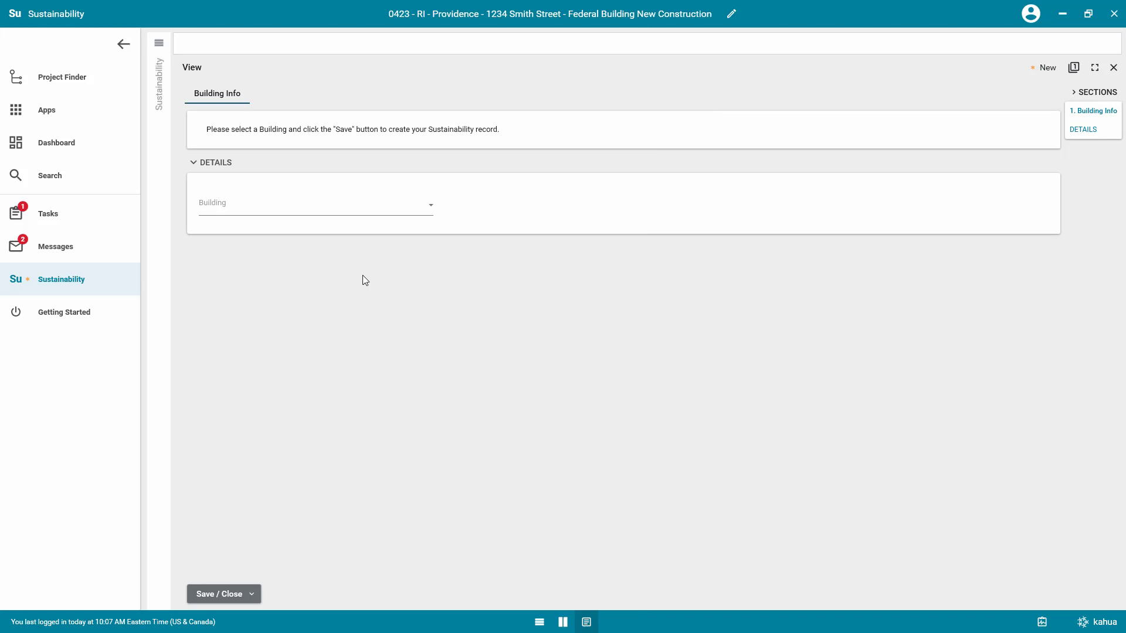
# Choose building 1 – RI2347ZZ – 1234 Smith Street, RI for the record
pyautogui.click(326, 212)
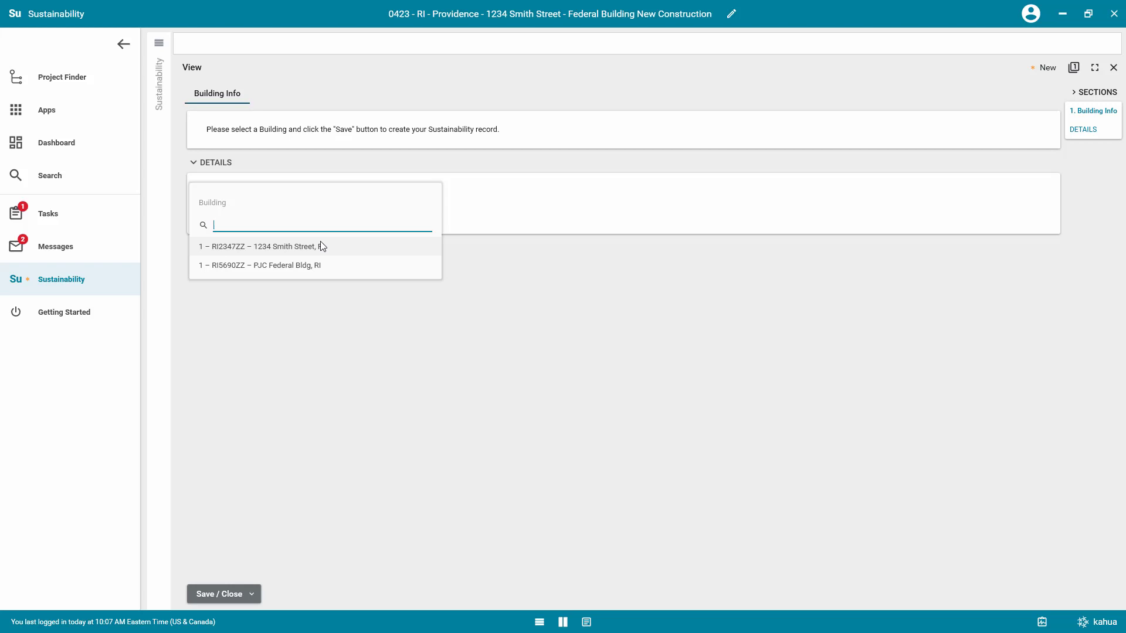
pyautogui.click(321, 246)
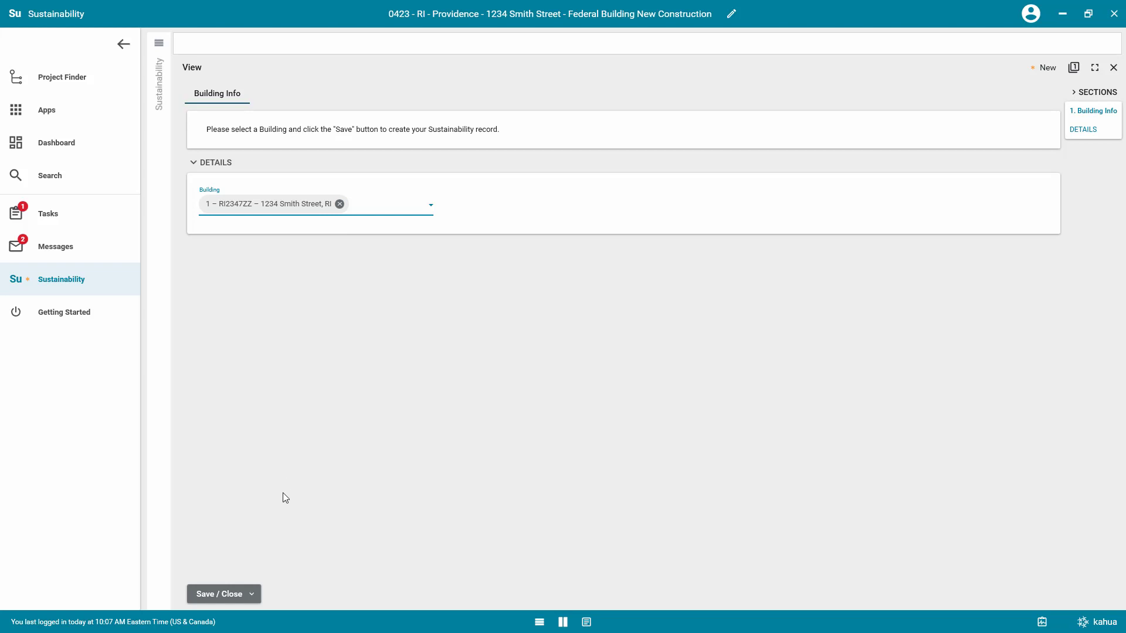
pyautogui.click(252, 596)
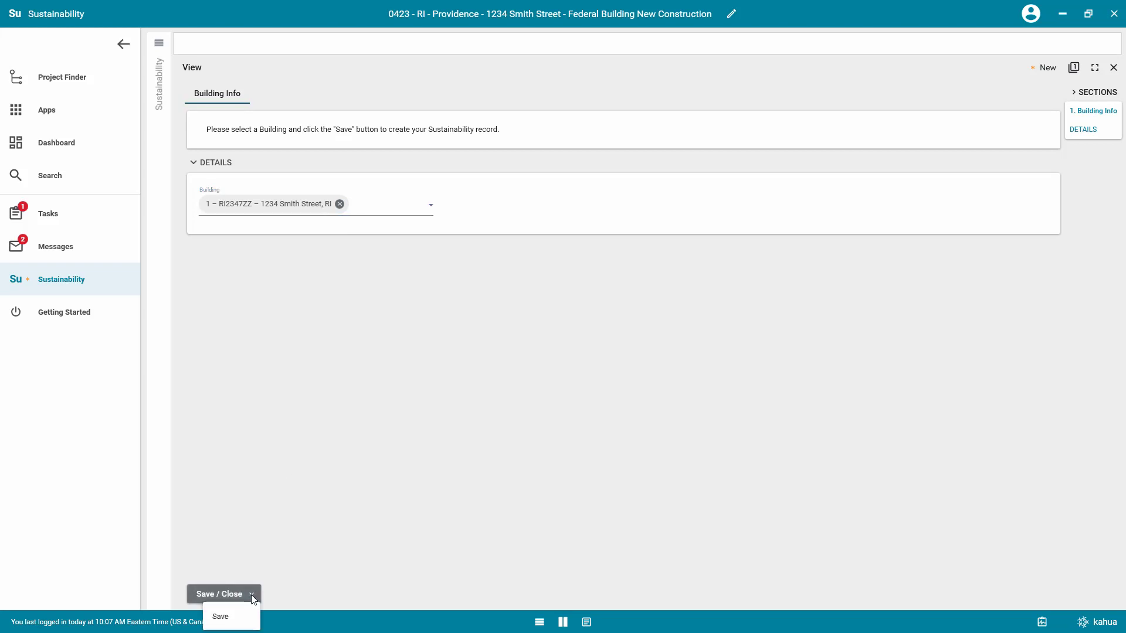
# Save the new Sustainability record for 1234 Smith Street, RI
pyautogui.click(221, 616)
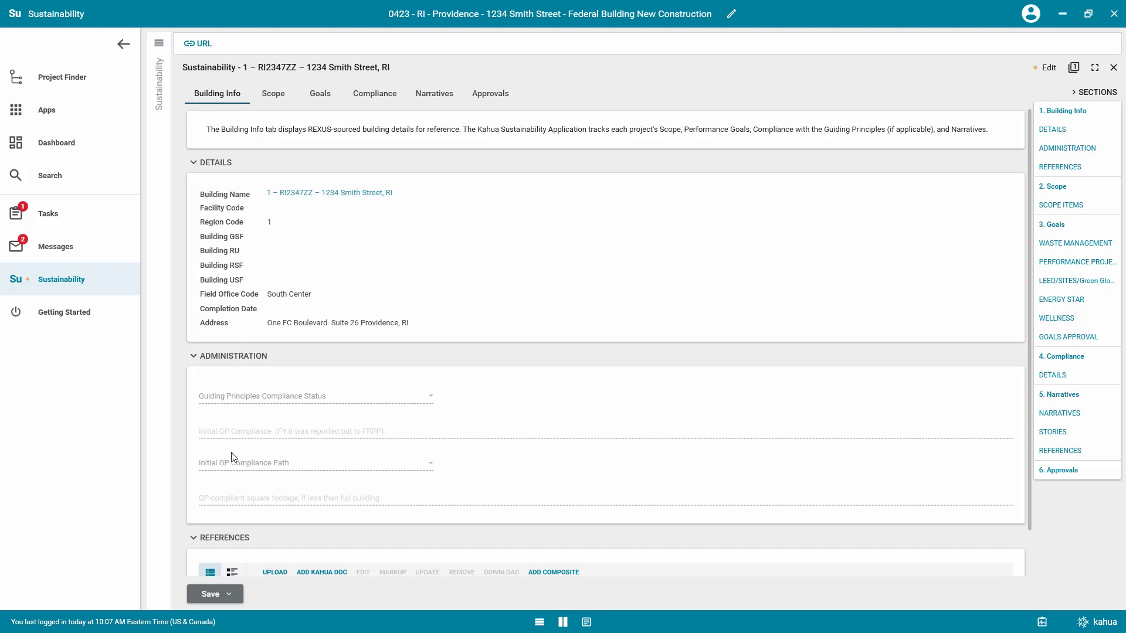
pyautogui.scroll(-1, 231, 463)
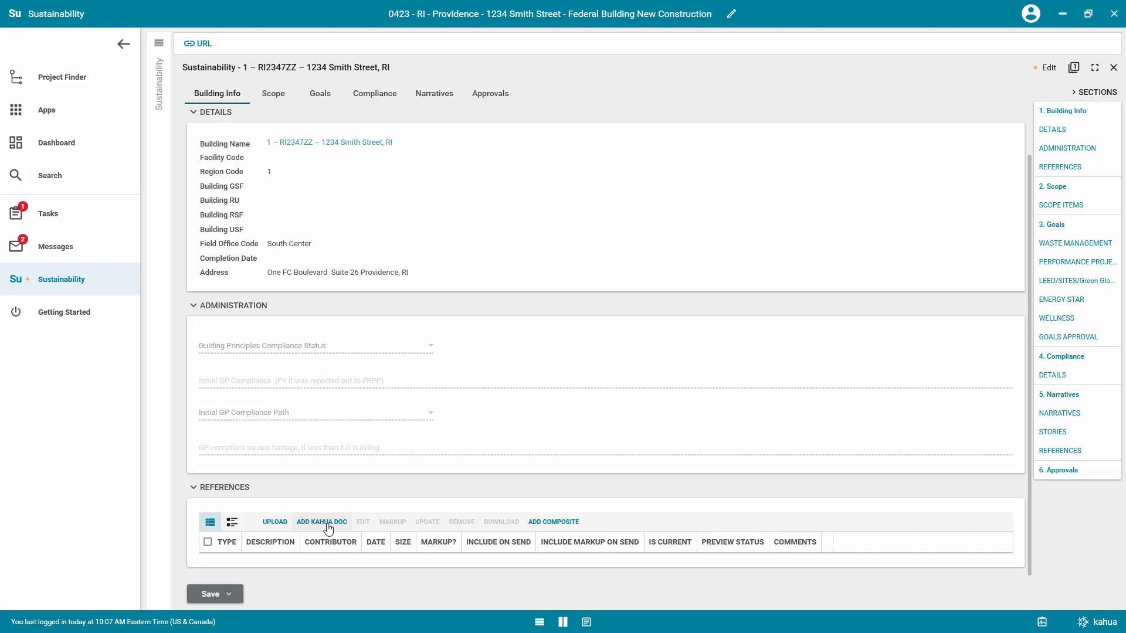
# Add the Submetering, Facade New/Replacement and Roof New/Replacement scope items from the catalogue
pyautogui.click(273, 96)
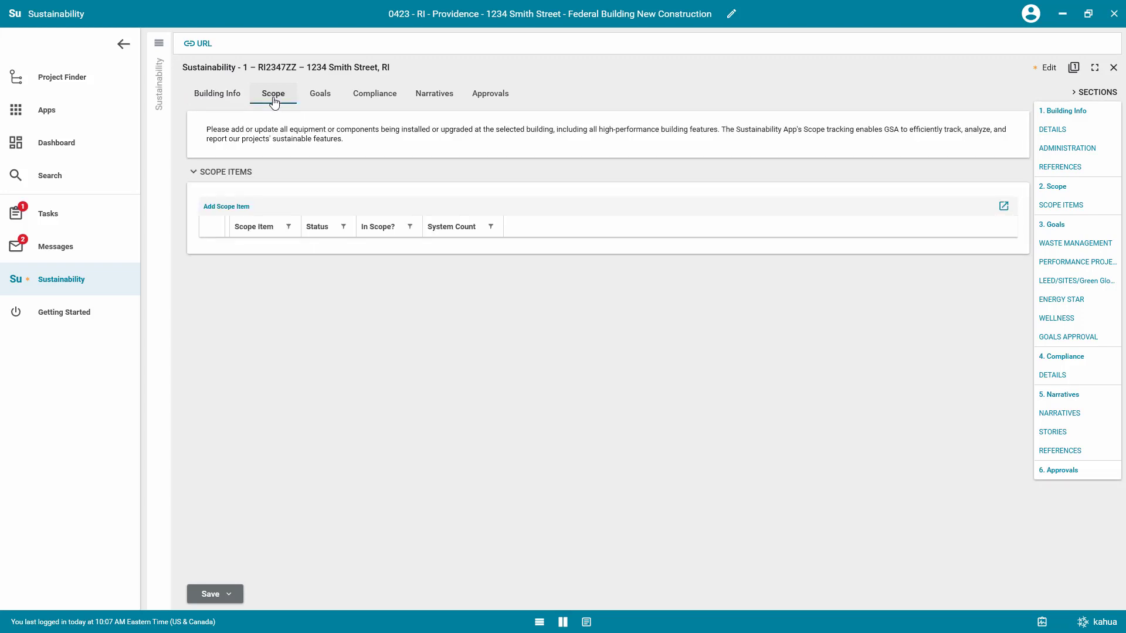
pyautogui.click(234, 209)
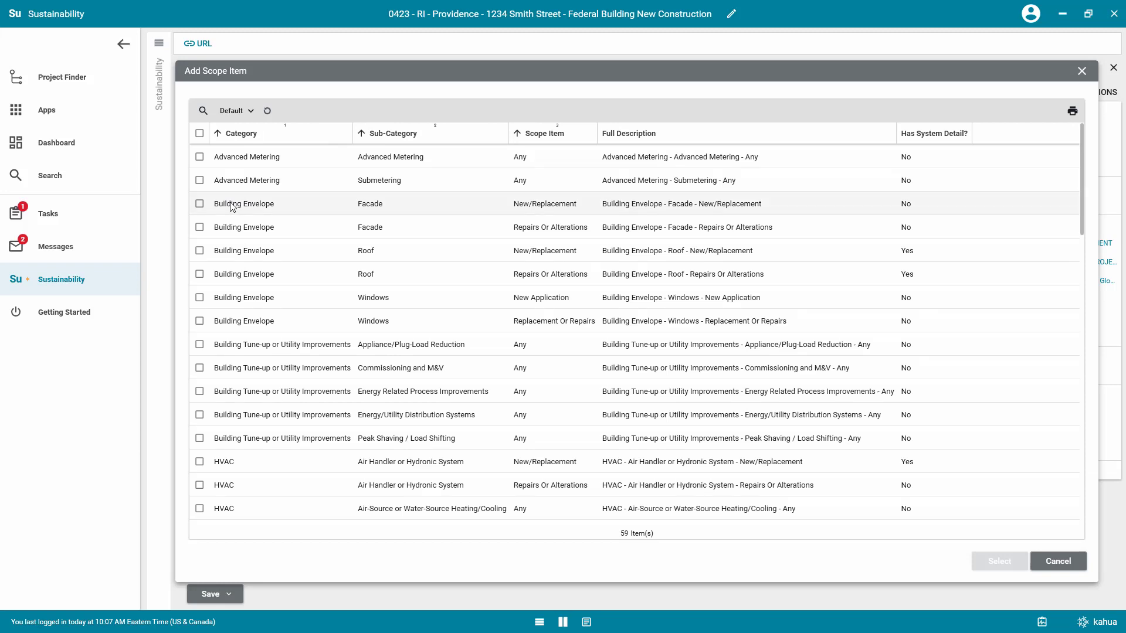
pyautogui.click(199, 181)
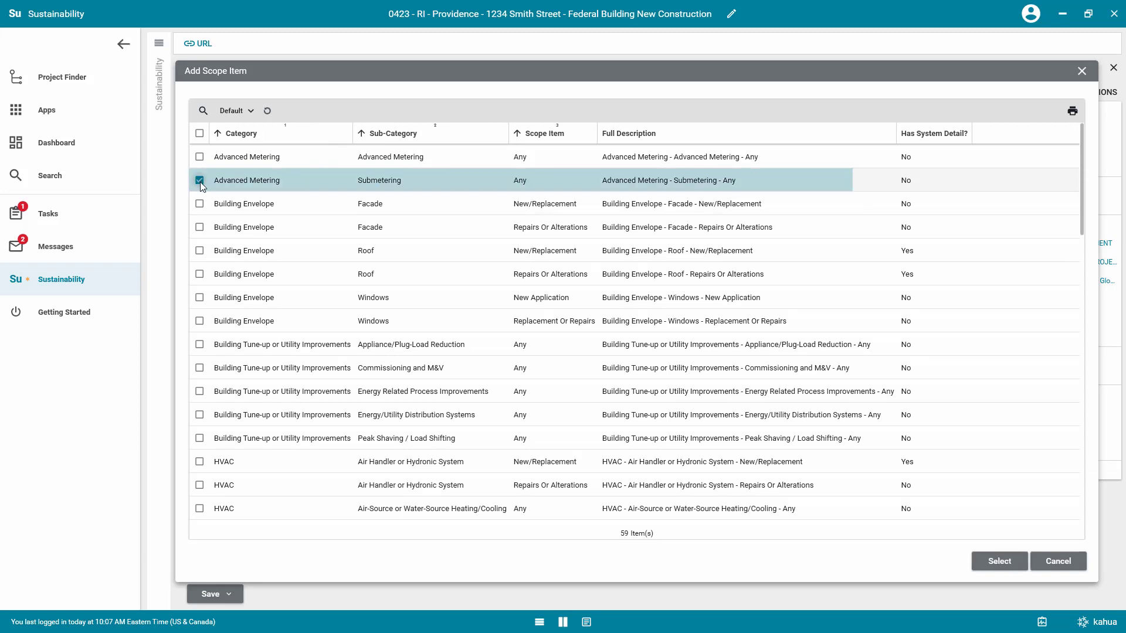
pyautogui.click(199, 204)
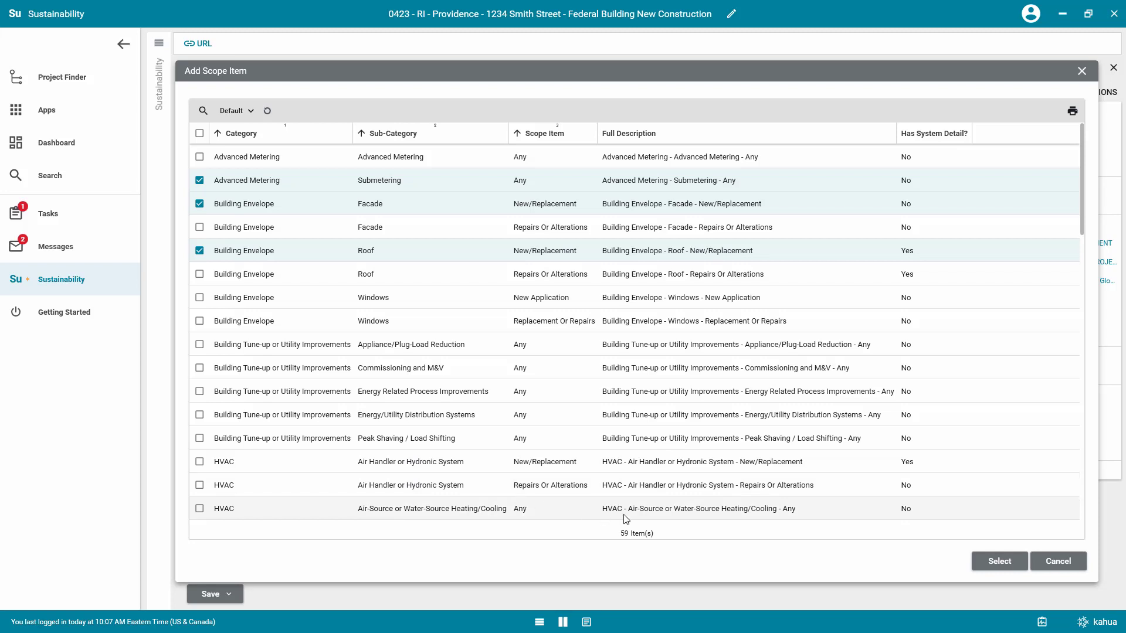
pyautogui.click(997, 562)
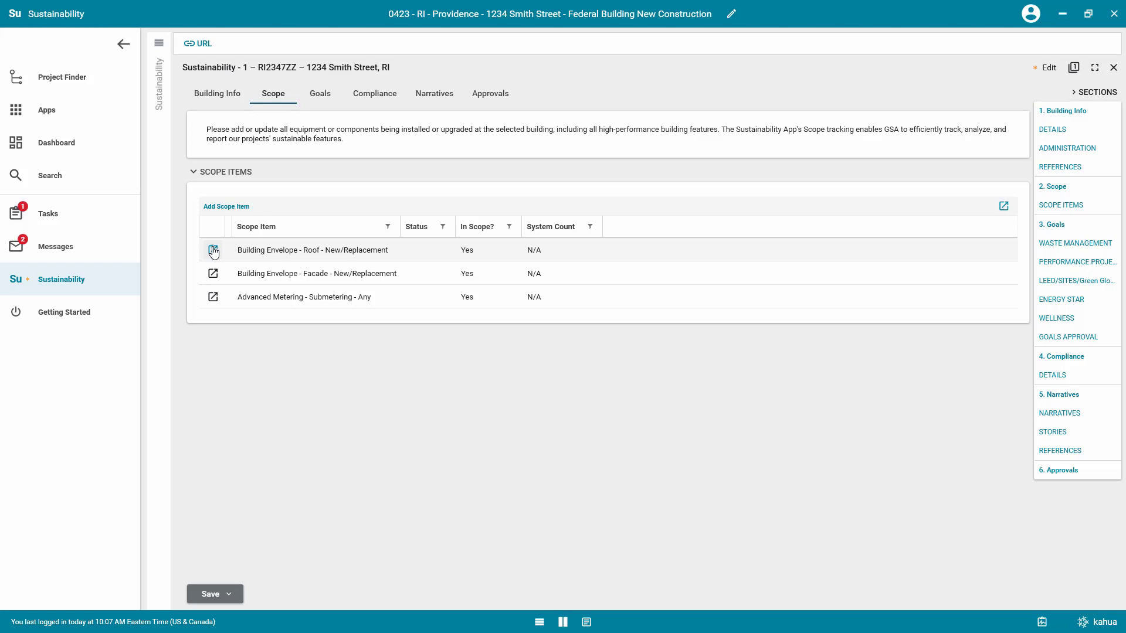
# Give the Roof scope item a Low Slope and add roof type rows to its table
pyautogui.click(213, 251)
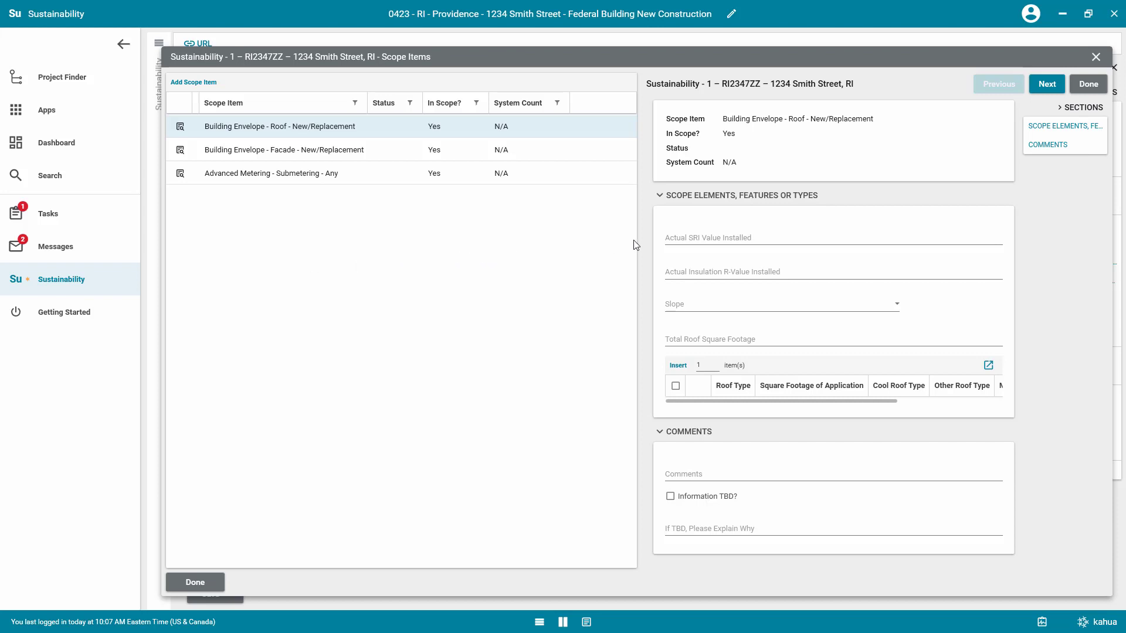
pyautogui.moveTo(833, 263)
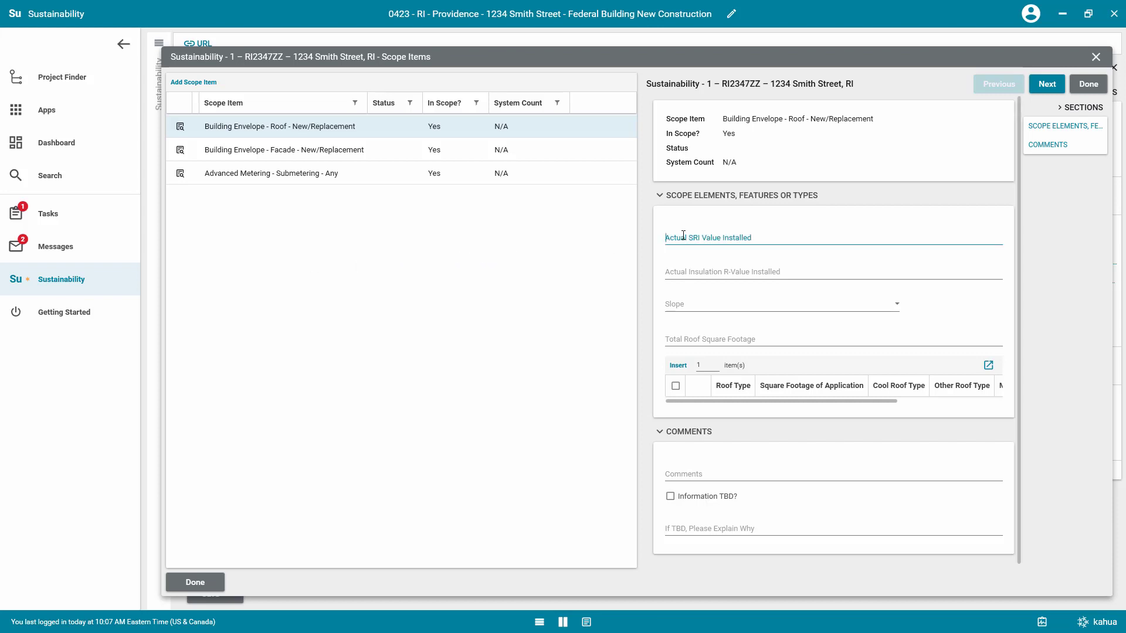
pyautogui.click(680, 237)
pyautogui.click(679, 305)
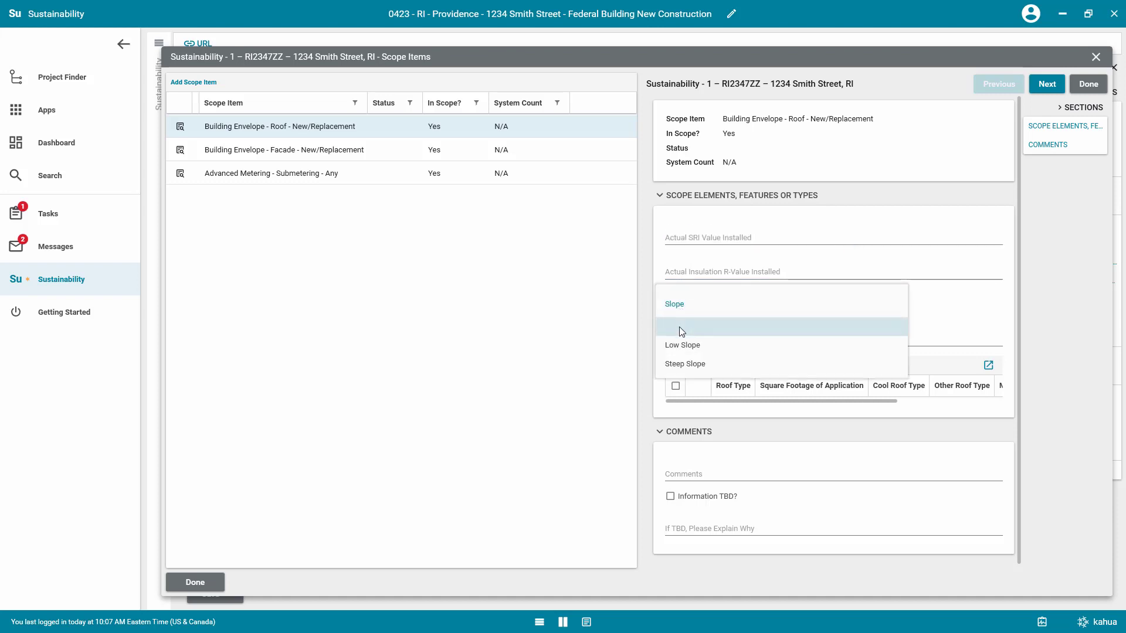
pyautogui.click(679, 346)
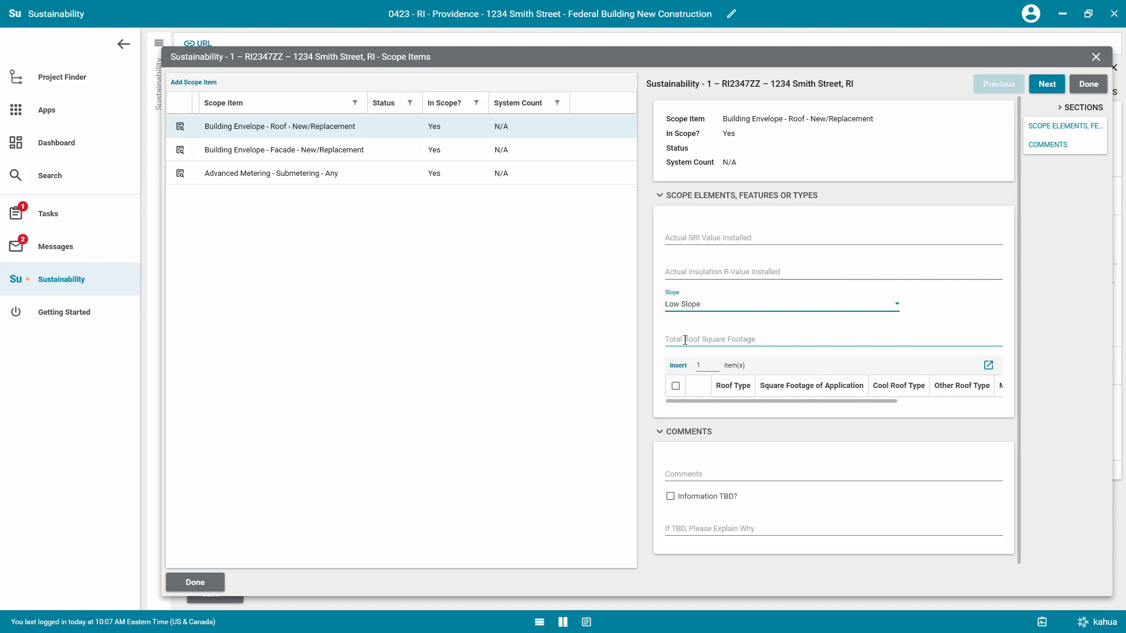
pyautogui.click(677, 341)
pyautogui.click(680, 365)
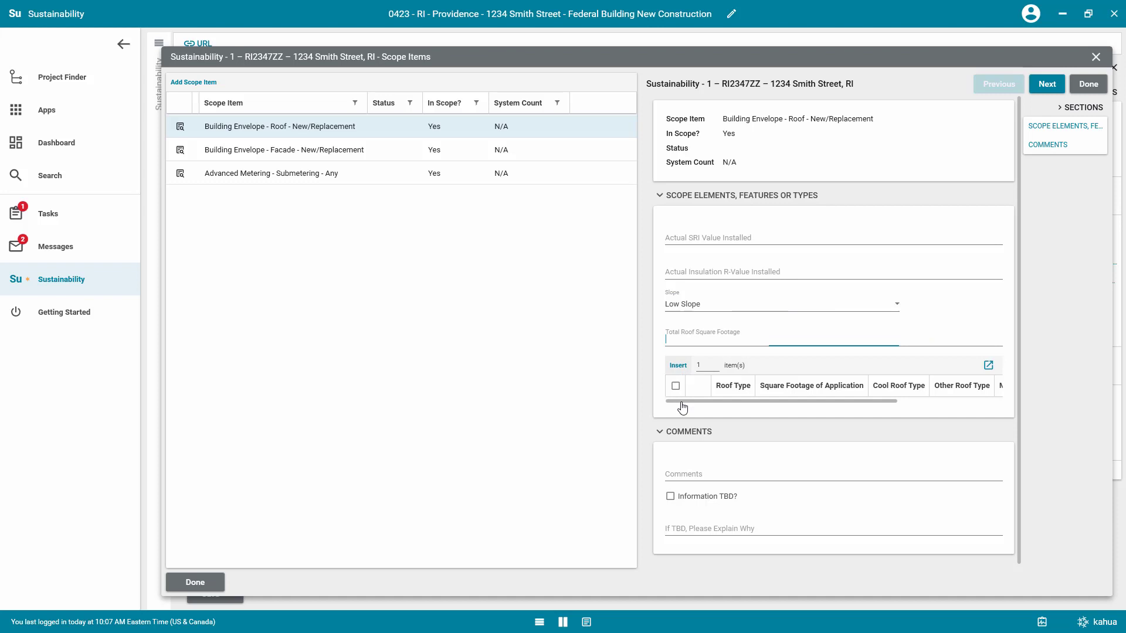
# Mark the Facade scope item as Single Facade with Information TBD and finish editing
pyautogui.click(1047, 86)
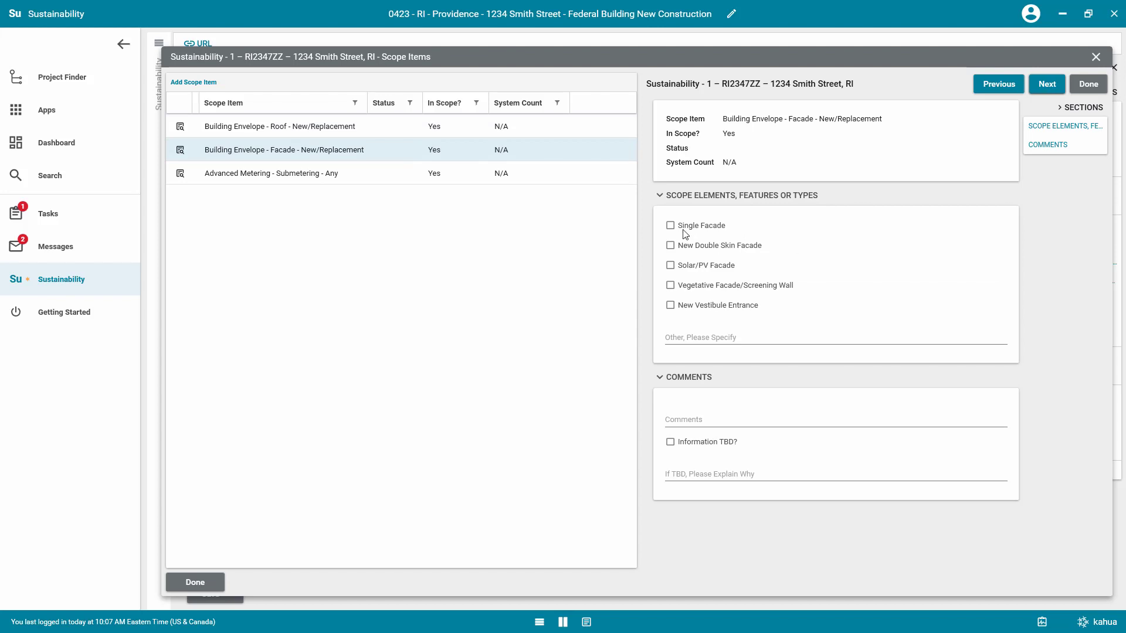
pyautogui.click(670, 225)
pyautogui.click(675, 419)
pyautogui.click(670, 445)
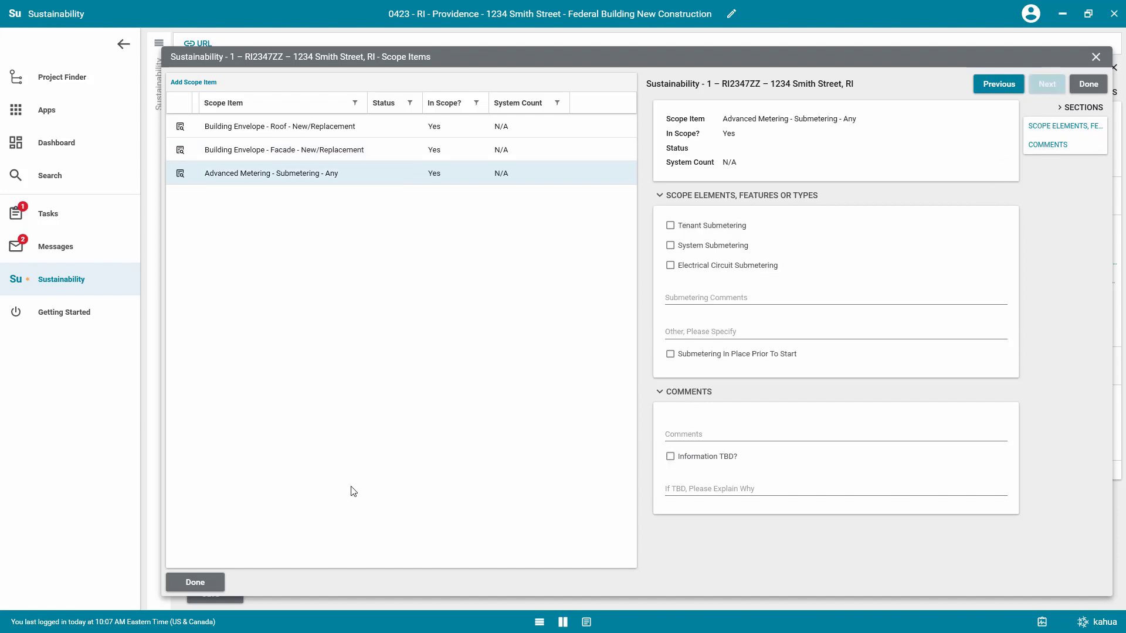
pyautogui.click(204, 582)
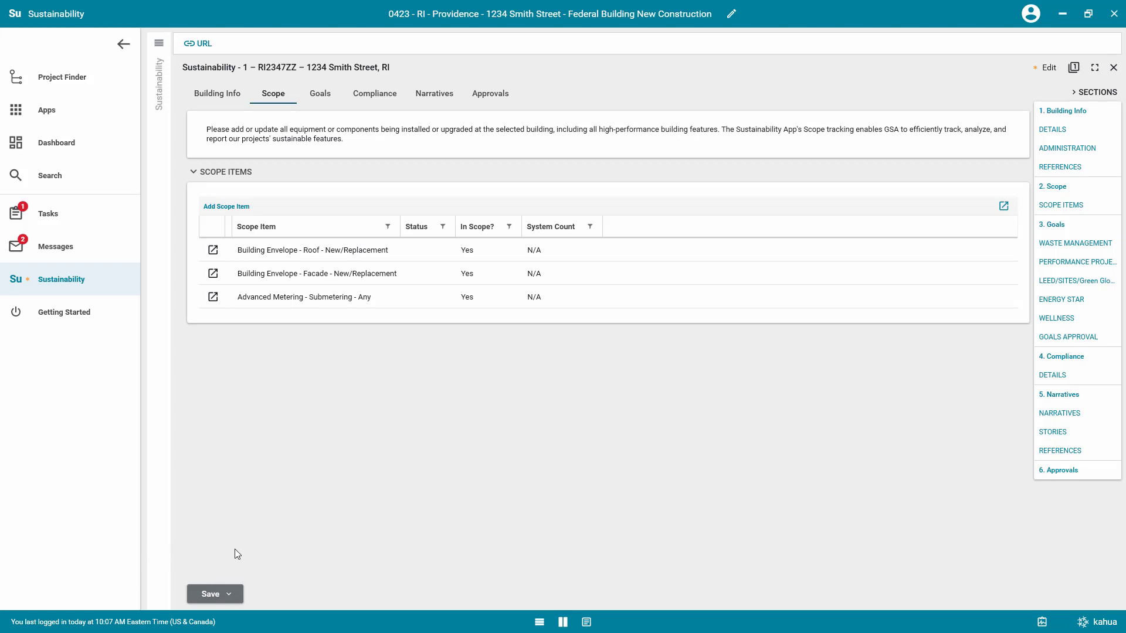
# Save the scope changes and approve the Submetering item as ready for reporting
pyautogui.click(231, 595)
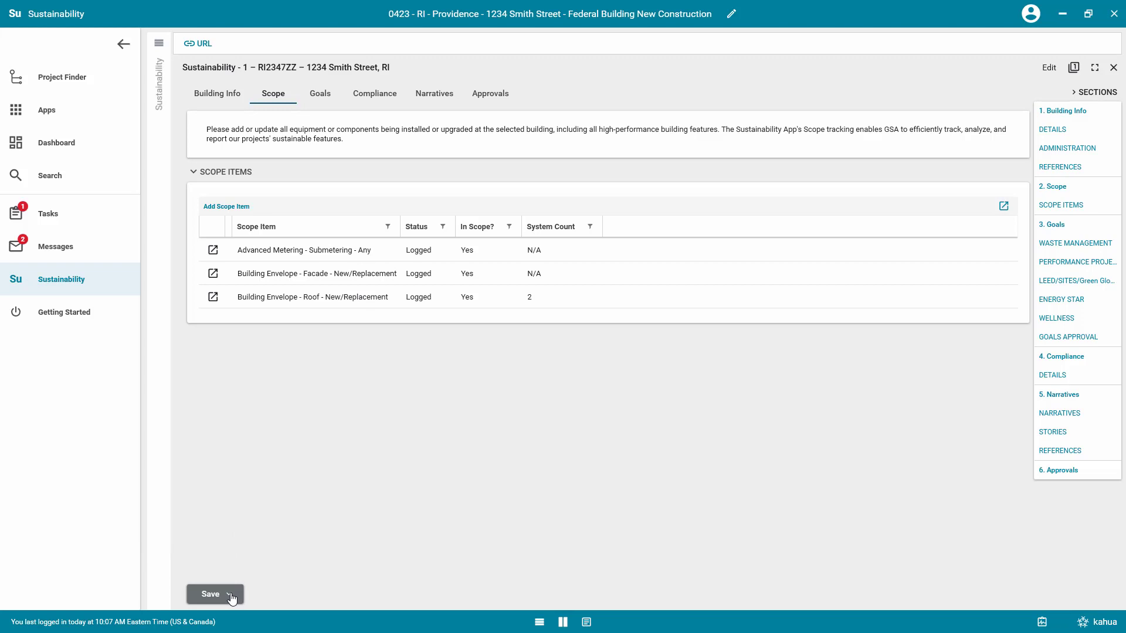
pyautogui.click(217, 617)
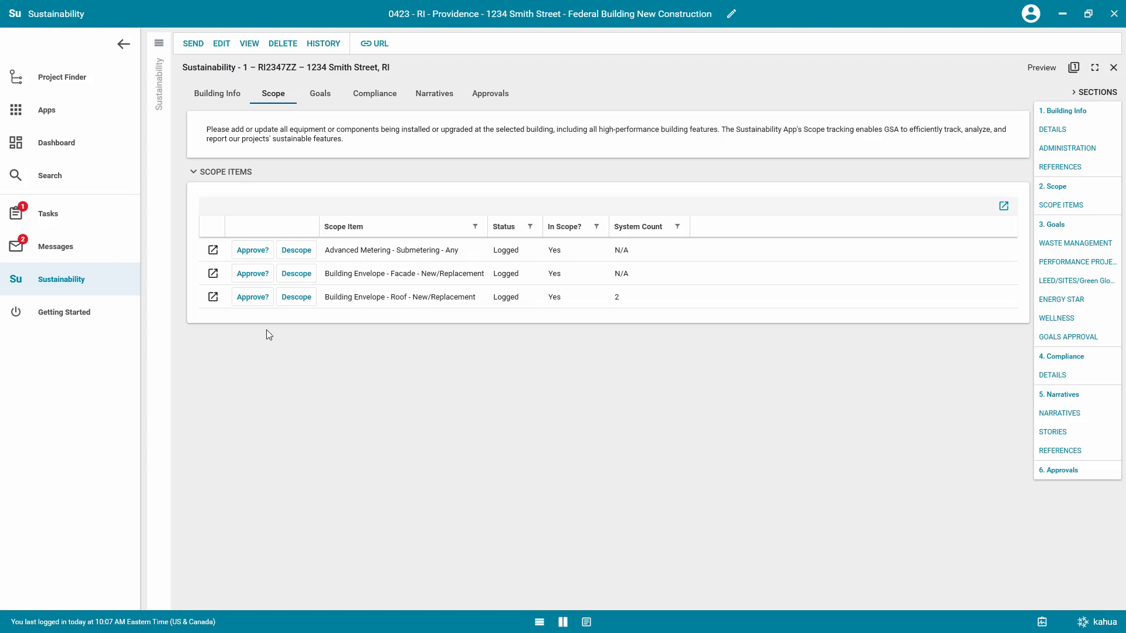
pyautogui.click(260, 253)
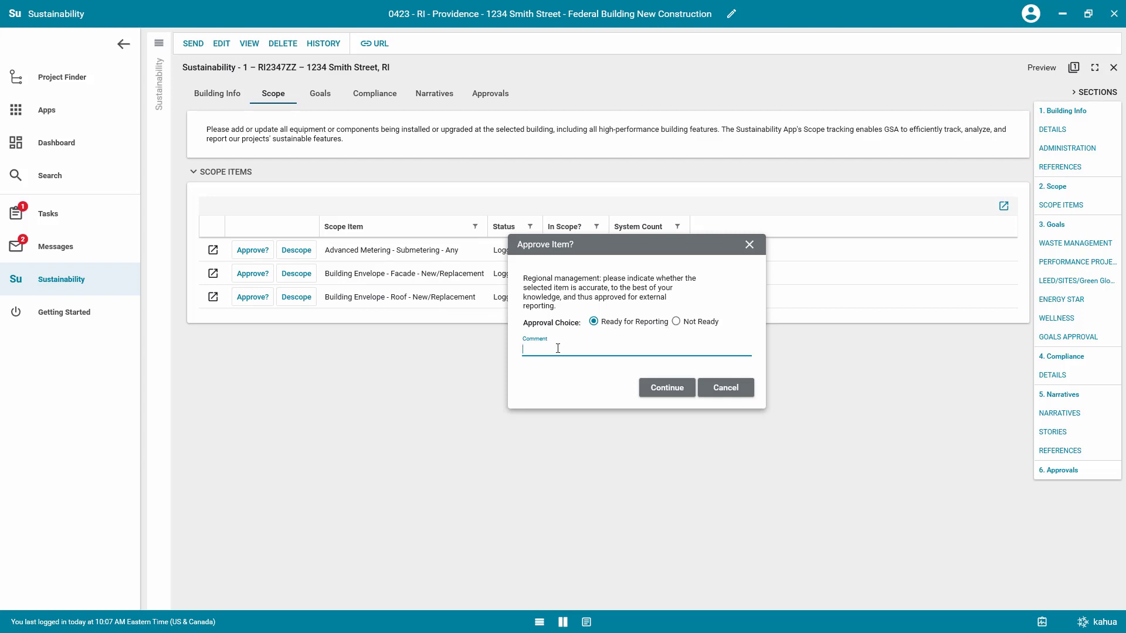
pyautogui.write('Advanced Metering I')
pyautogui.write('nformation Added')
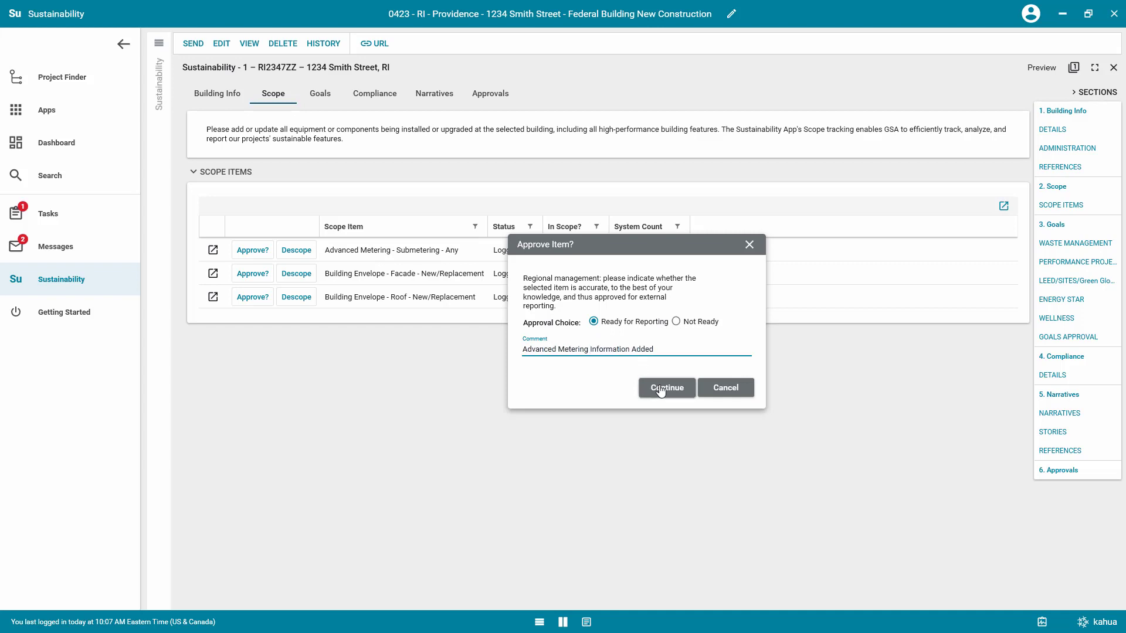
pyautogui.click(661, 387)
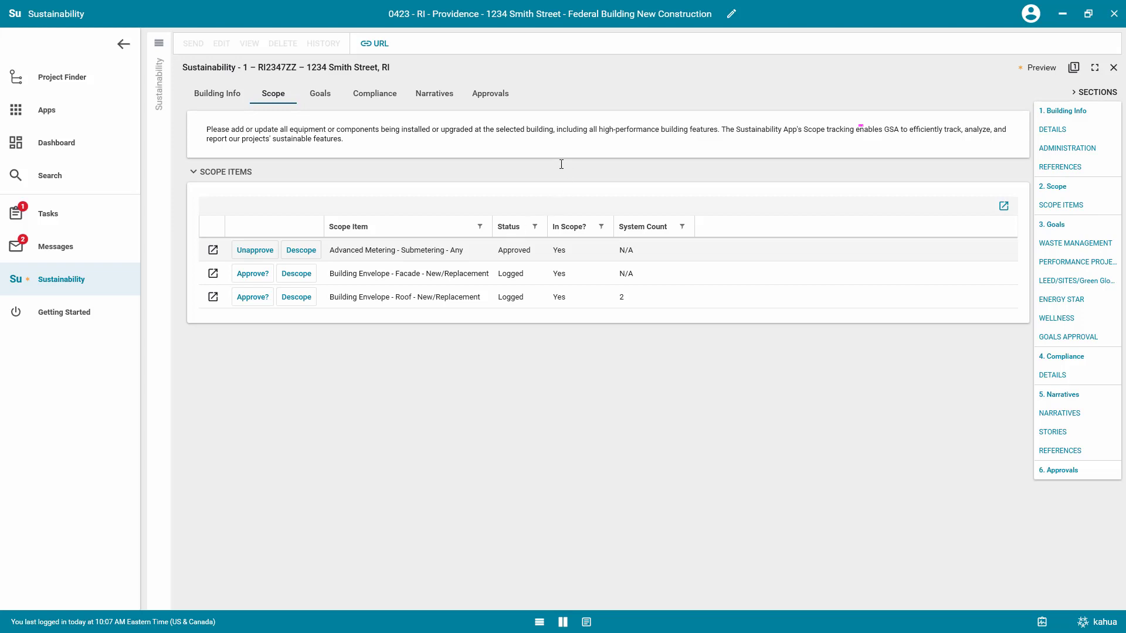
pyautogui.click(490, 94)
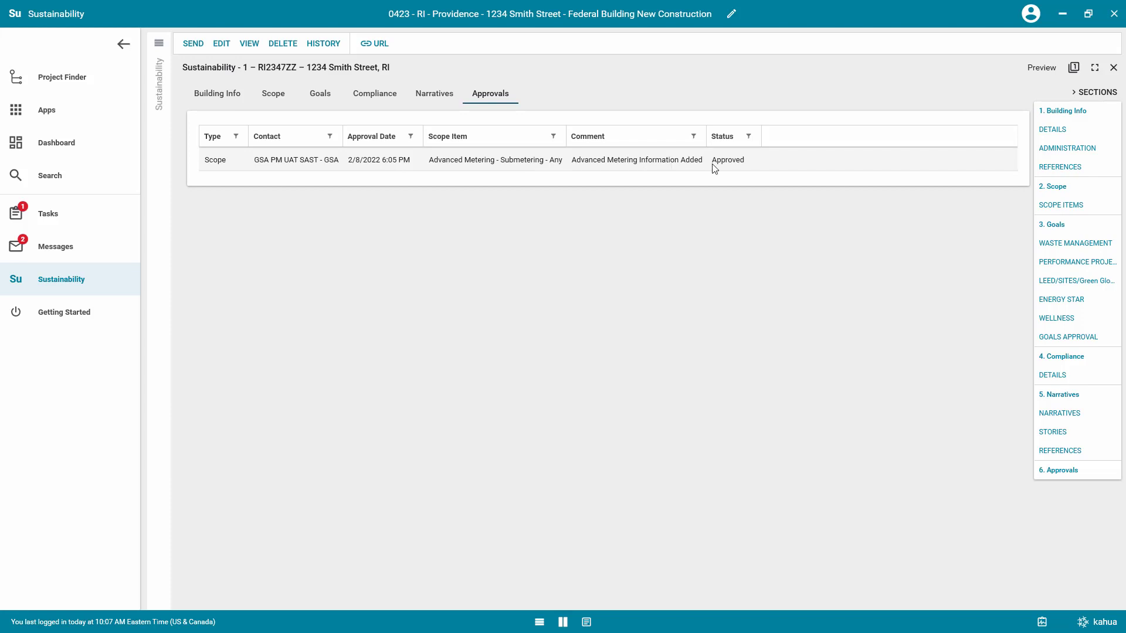
# Mark the Facade scope item Not Ready with a tracking comment and review the approvals history
pyautogui.click(275, 95)
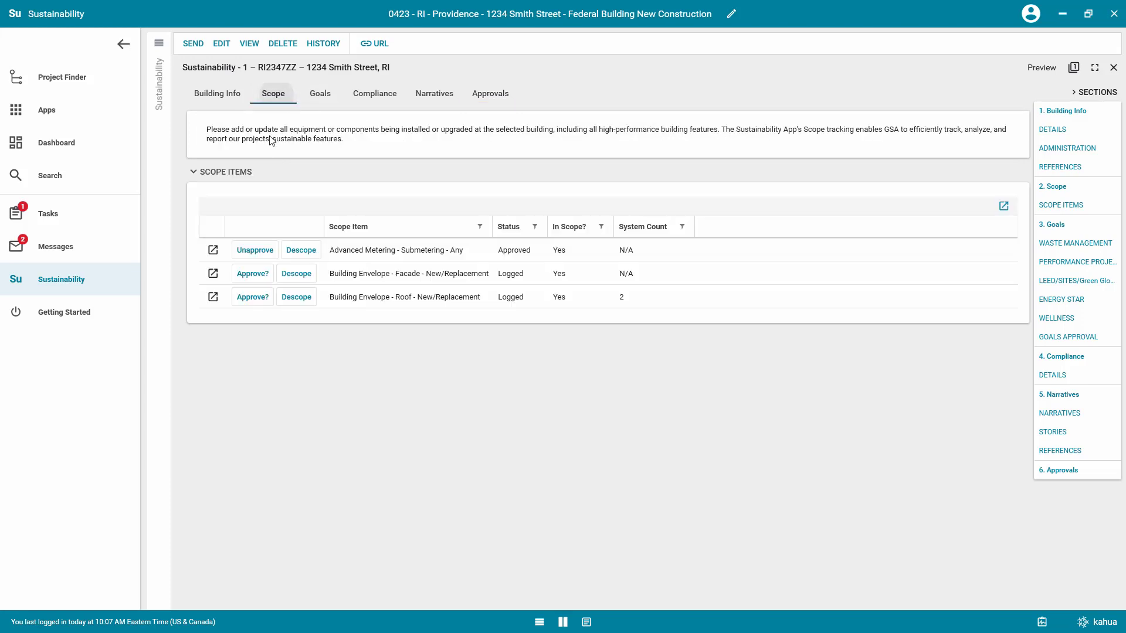
pyautogui.click(252, 274)
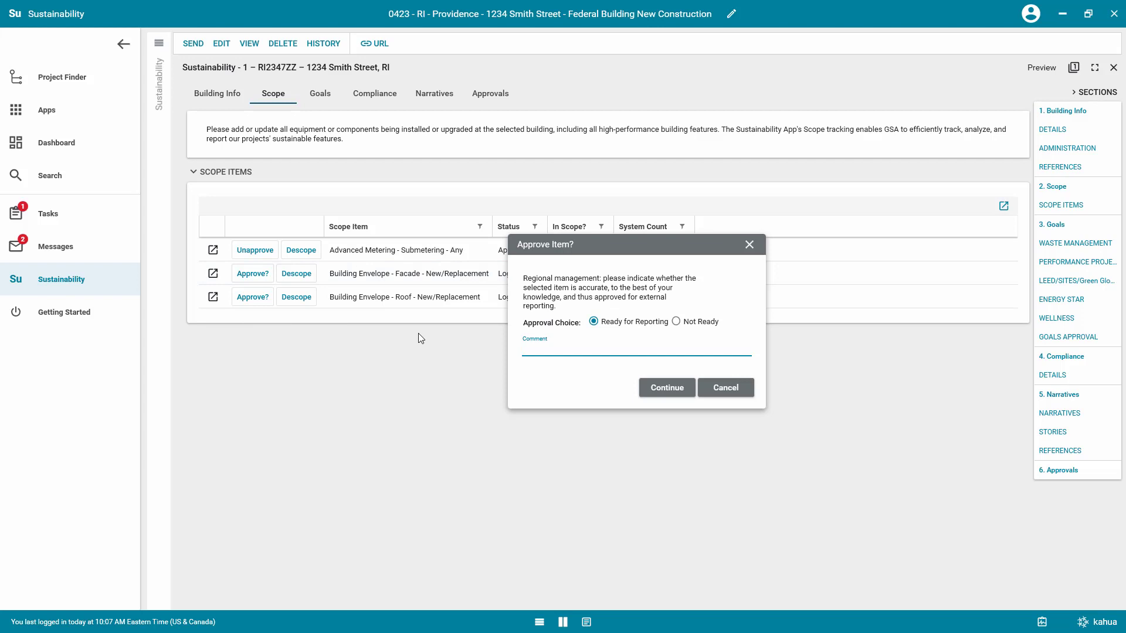
pyautogui.click(676, 321)
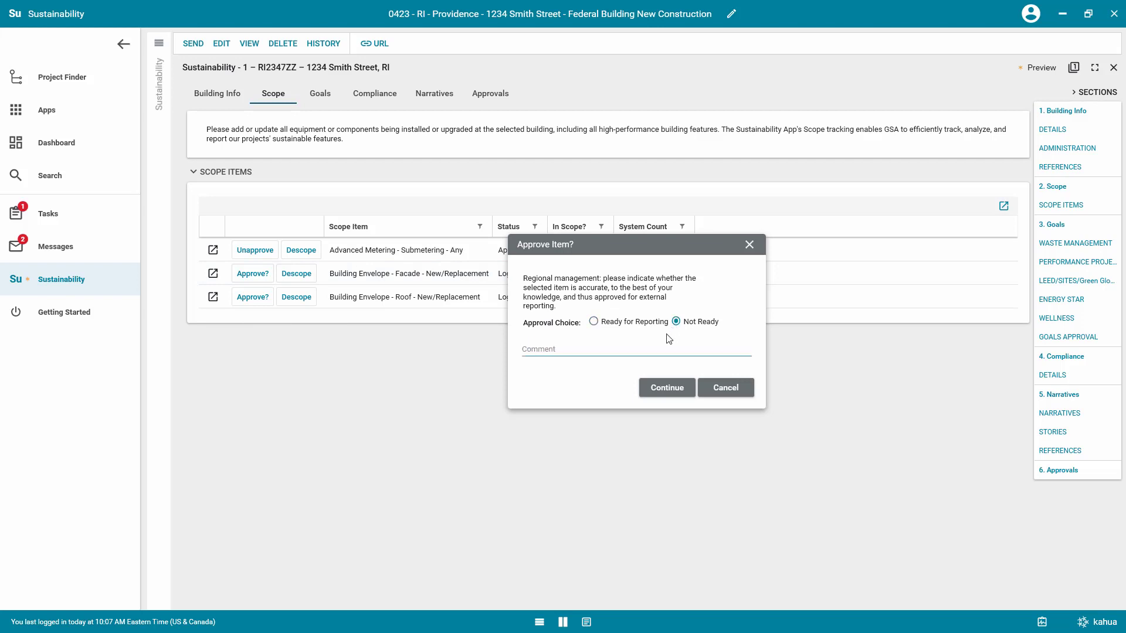
pyautogui.click(577, 348)
pyautogui.write('Start Tracking but not yet approved.')
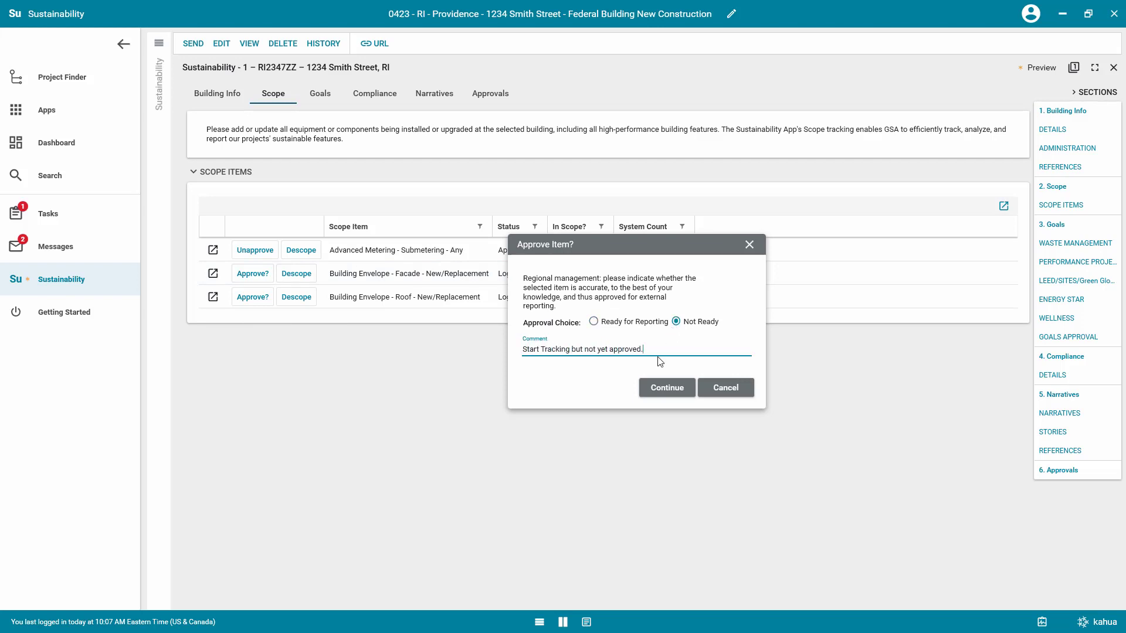
pyautogui.click(658, 389)
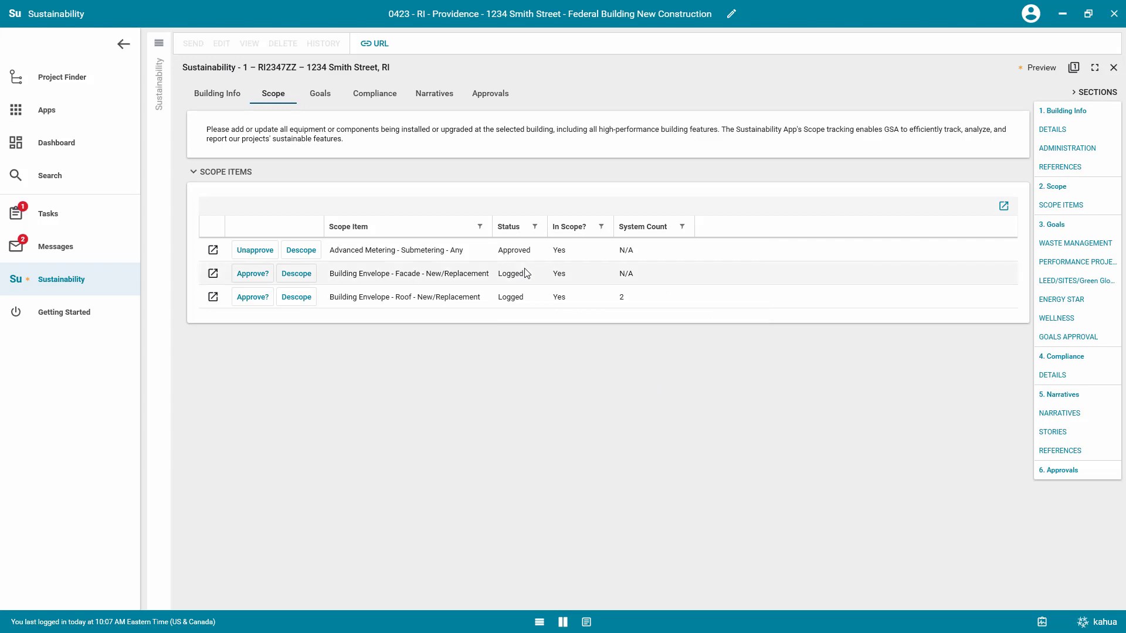
pyautogui.click(492, 95)
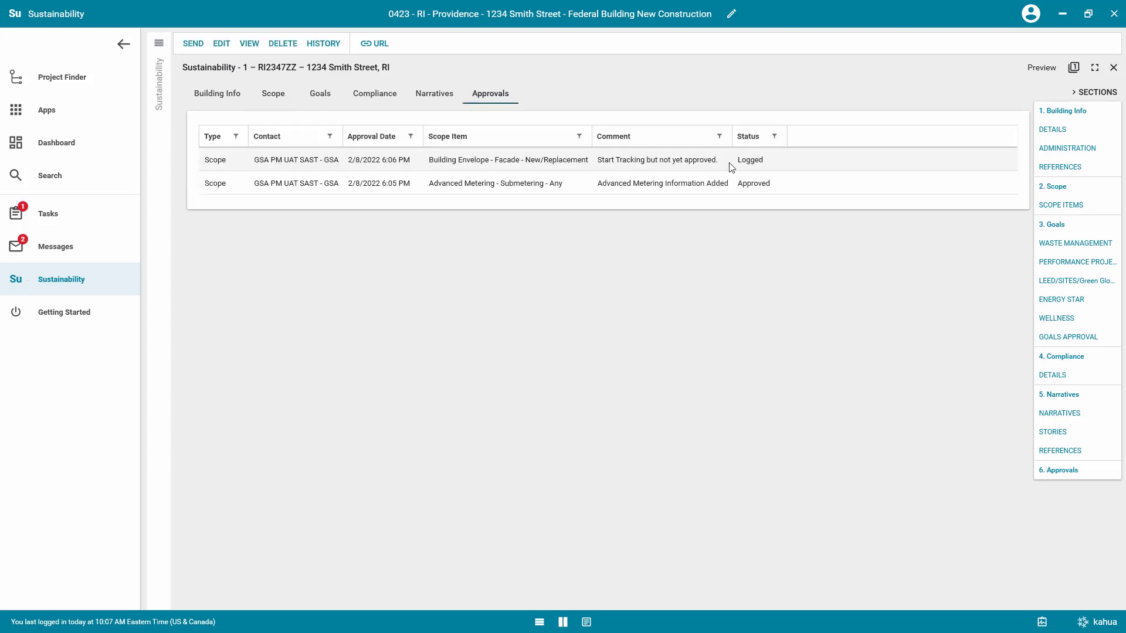
# Descope the Roof item with a comment, rescope it, and check it shows Rescoped in approvals
pyautogui.click(273, 97)
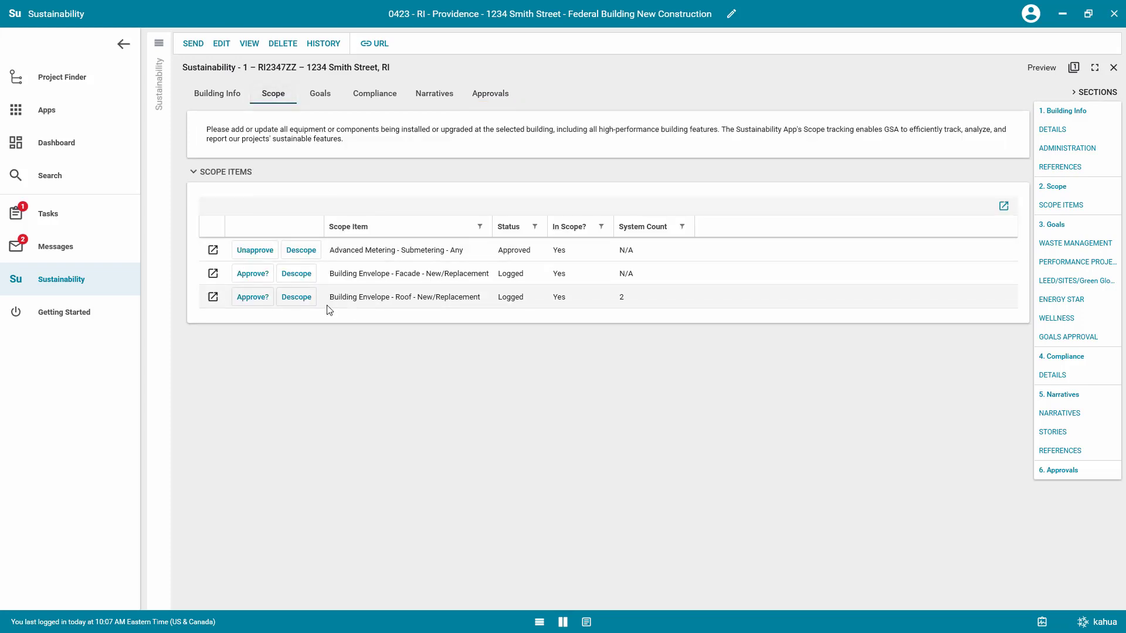
pyautogui.click(296, 298)
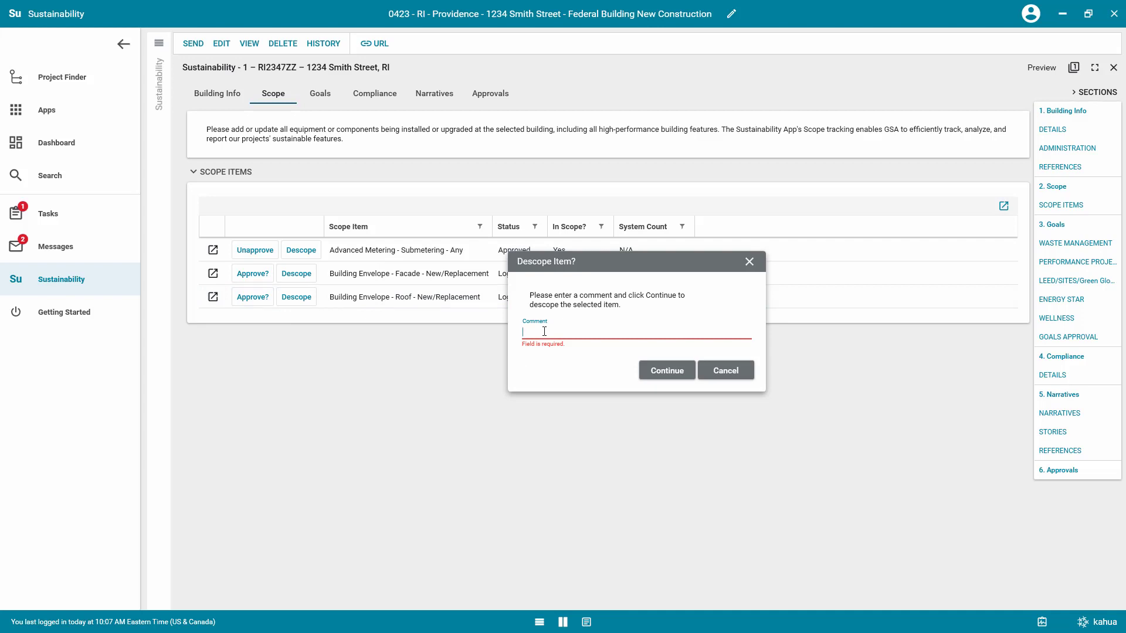
pyautogui.write('Not App')
pyautogui.write('licable t')
pyautogui.write('o this project.')
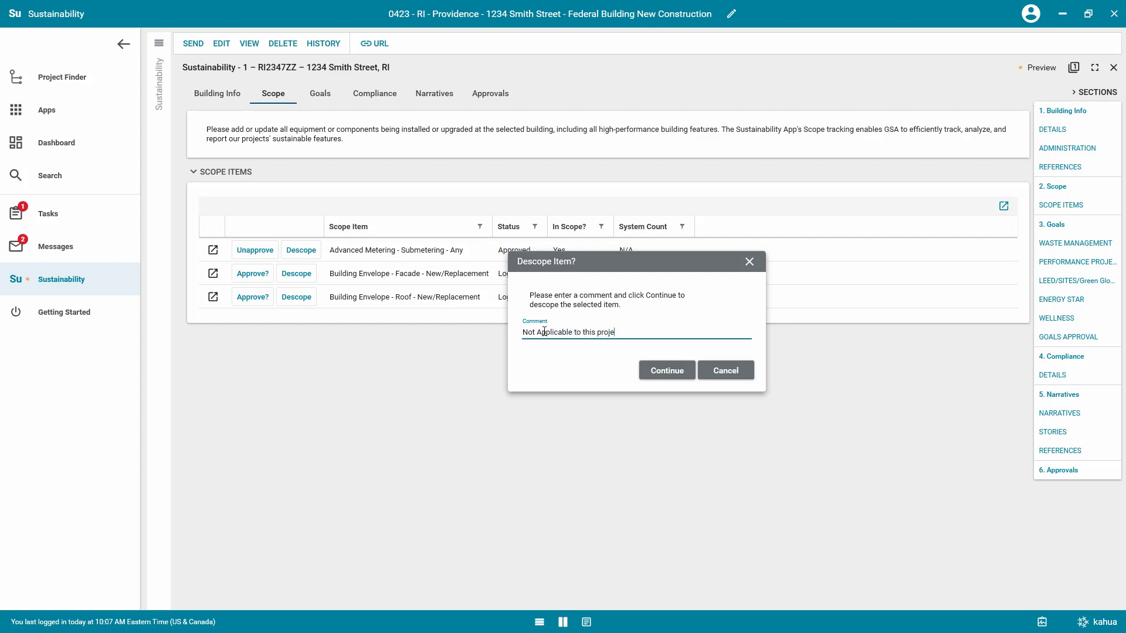
pyautogui.click(655, 371)
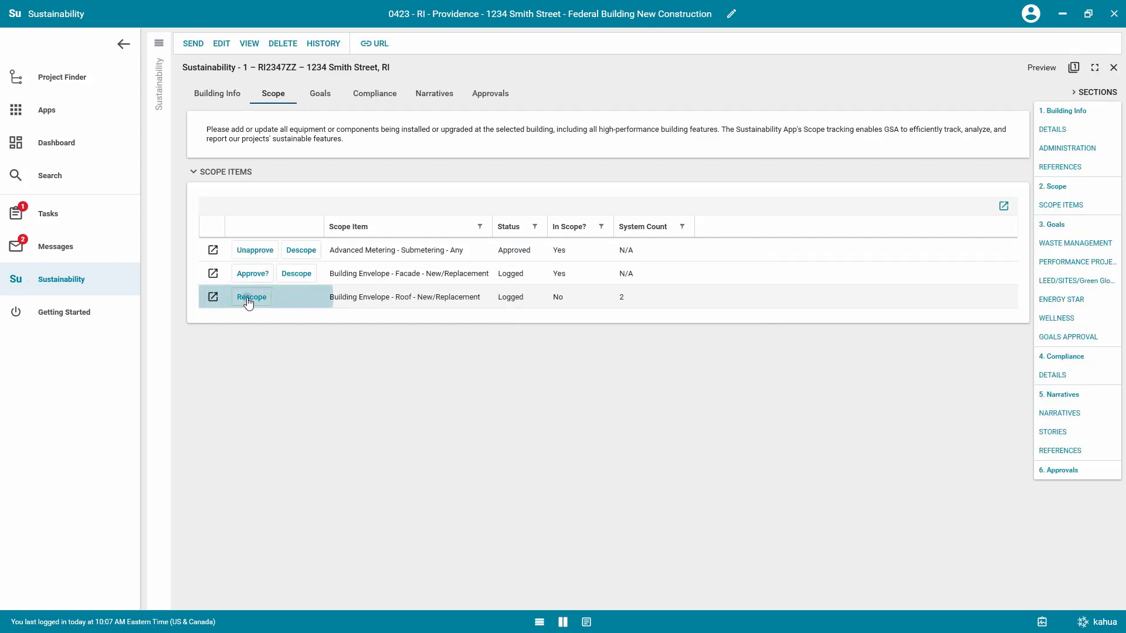
pyautogui.click(250, 297)
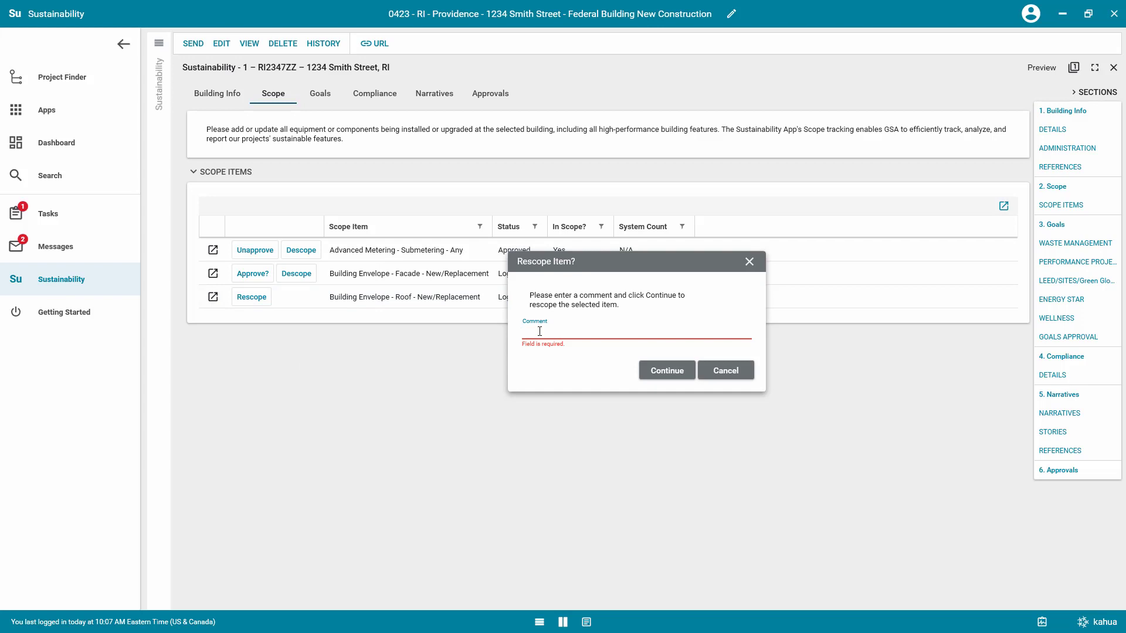
pyautogui.write('Added back')
pyautogui.write(' in.')
pyautogui.click(646, 369)
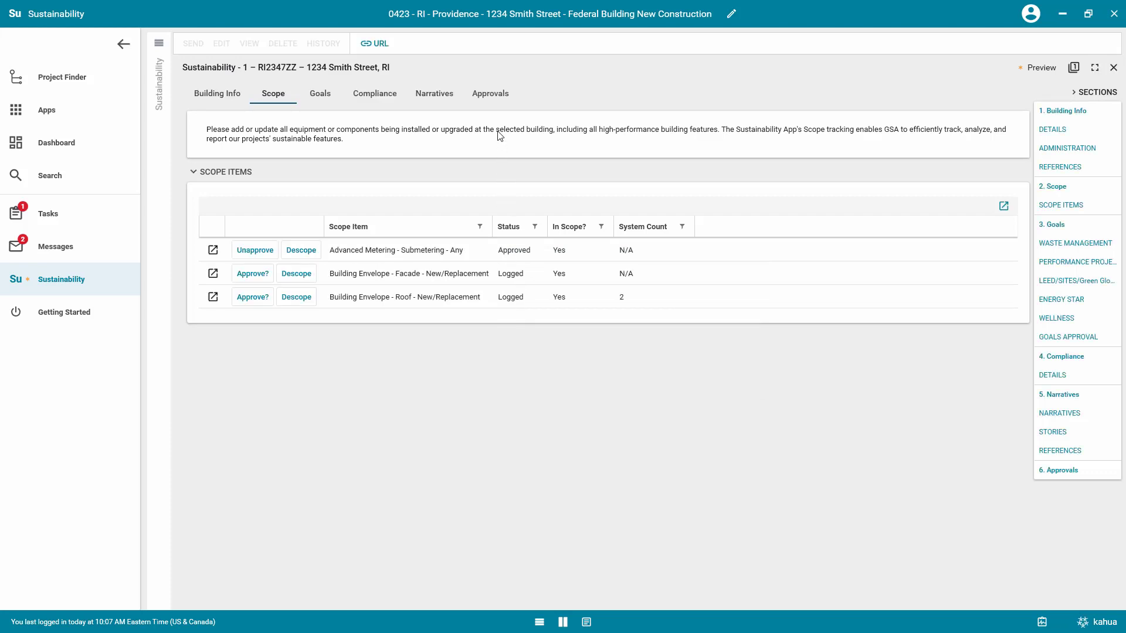
pyautogui.click(492, 94)
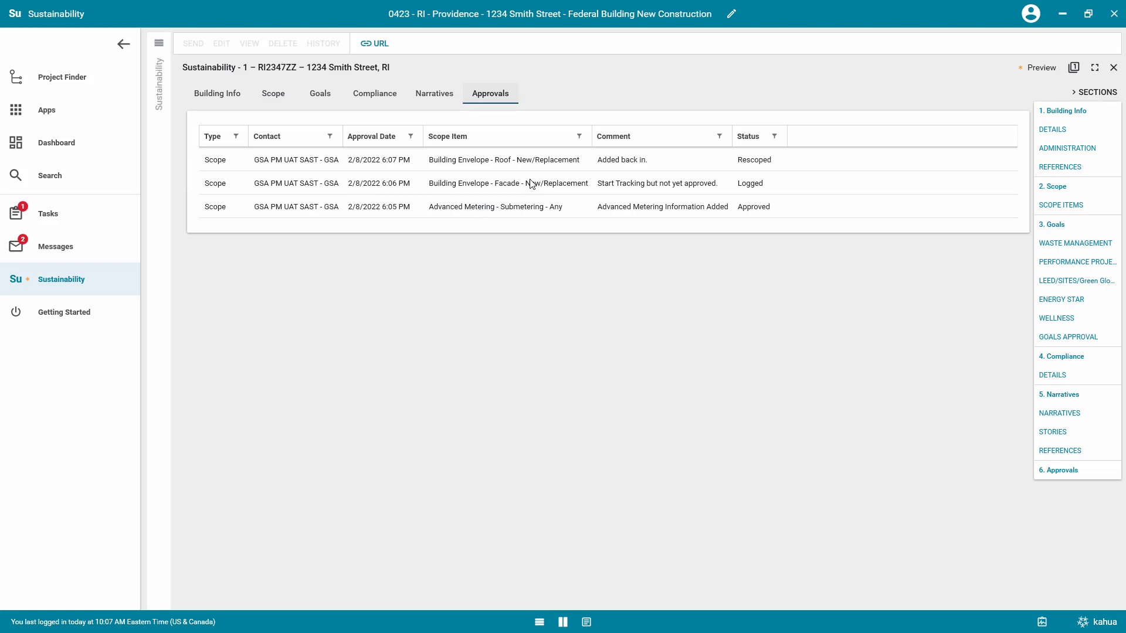
# Enter Diverted Waste 5000, Total Waste 5500 and a 90% Waste Diversion Target in Goals
pyautogui.click(317, 99)
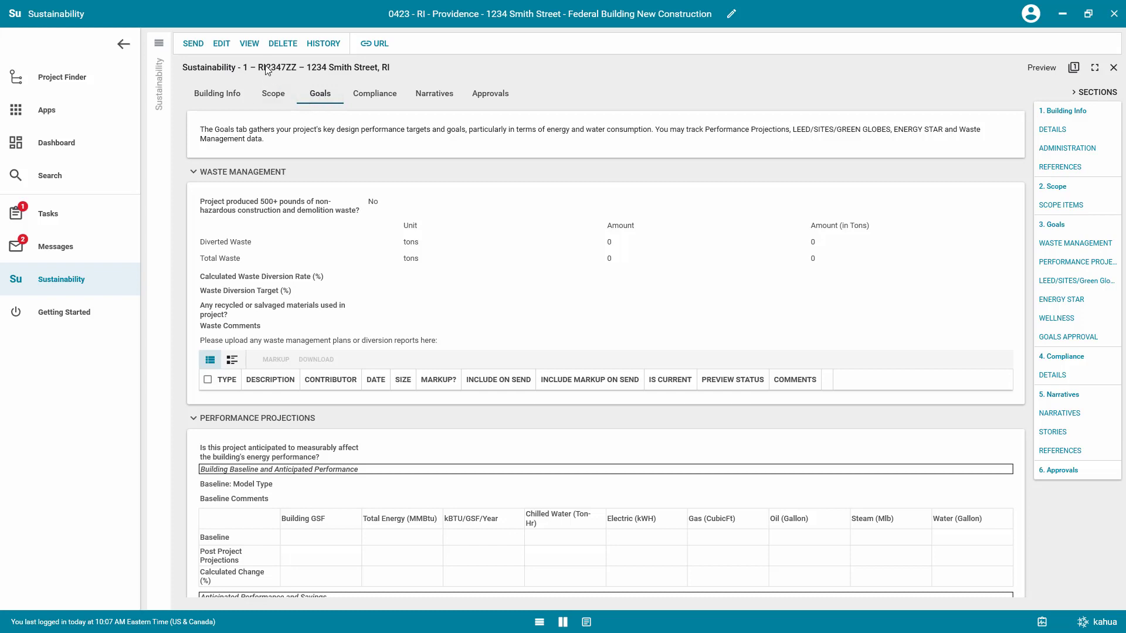
pyautogui.click(220, 48)
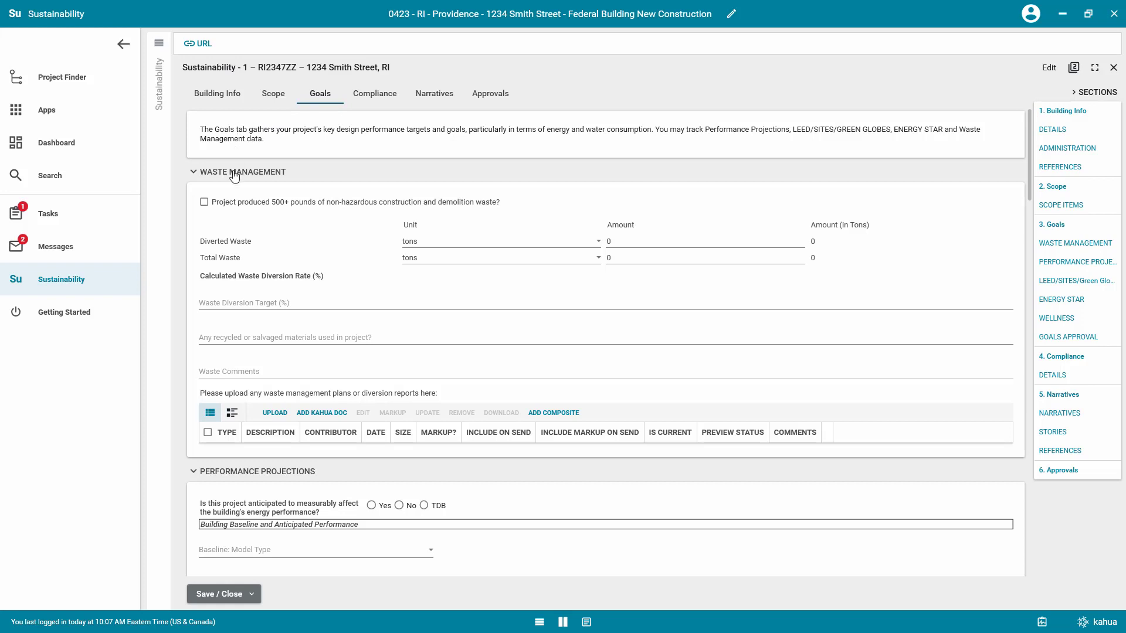
pyautogui.click(636, 241)
pyautogui.write('5000')
pyautogui.click(609, 259)
pyautogui.write('55')
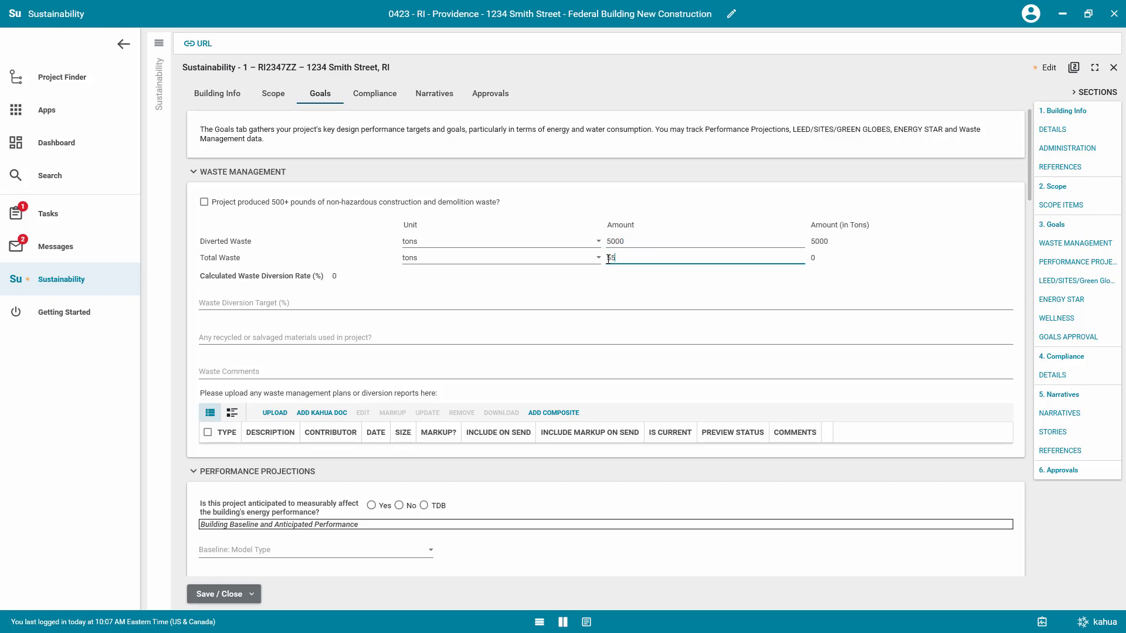
pyautogui.click(608, 301)
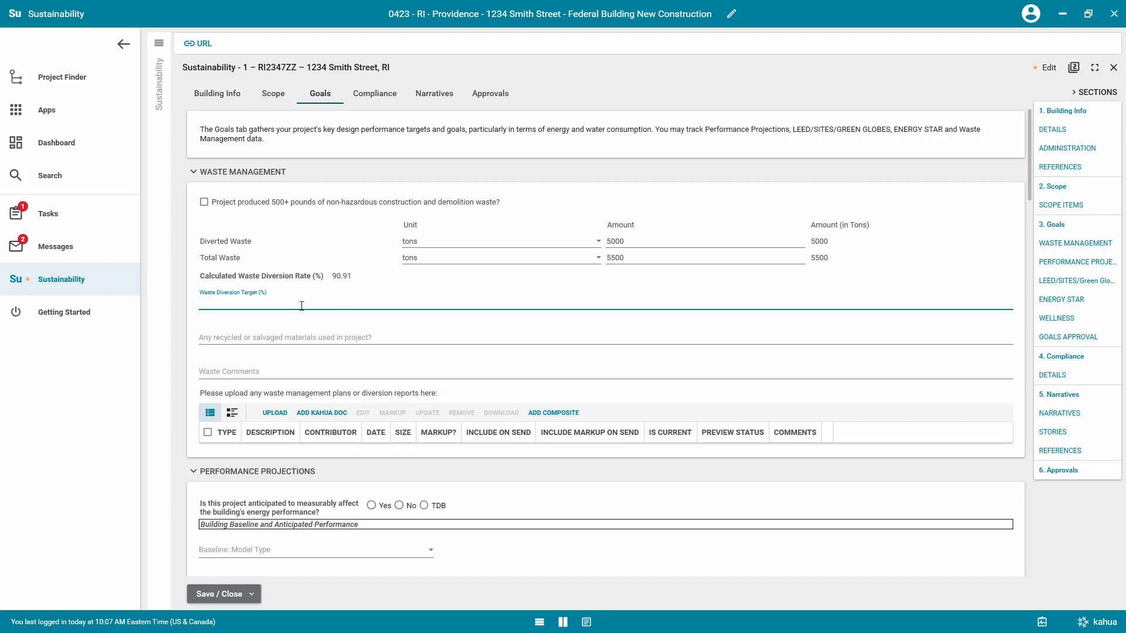
pyautogui.write('90')
pyautogui.click(278, 339)
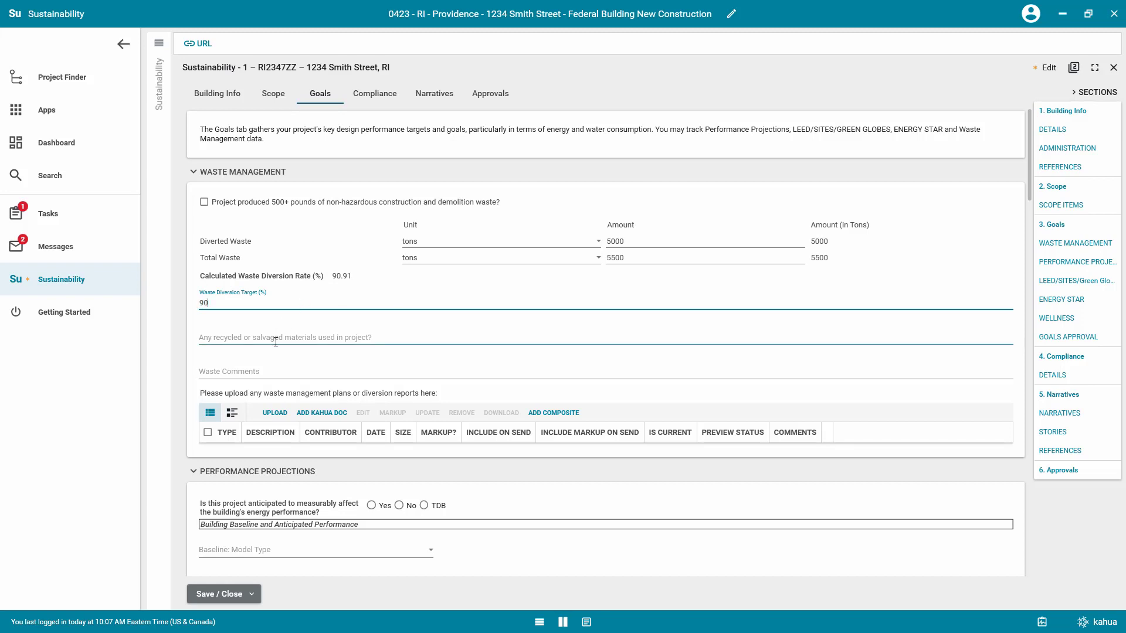
pyautogui.click(248, 377)
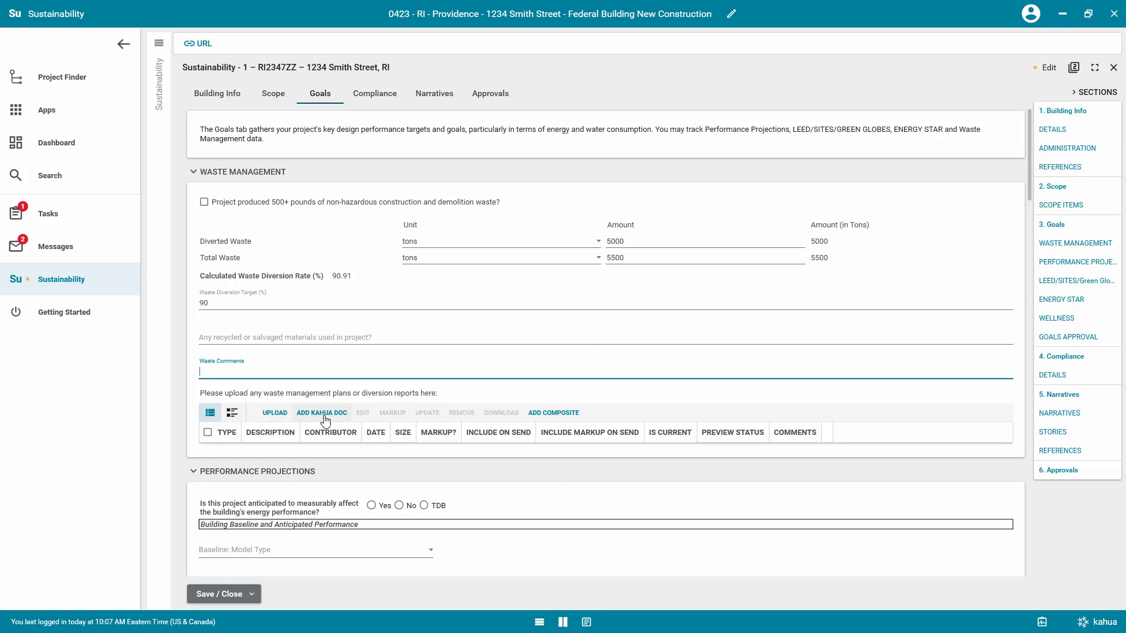
pyautogui.scroll(-3, 233, 200)
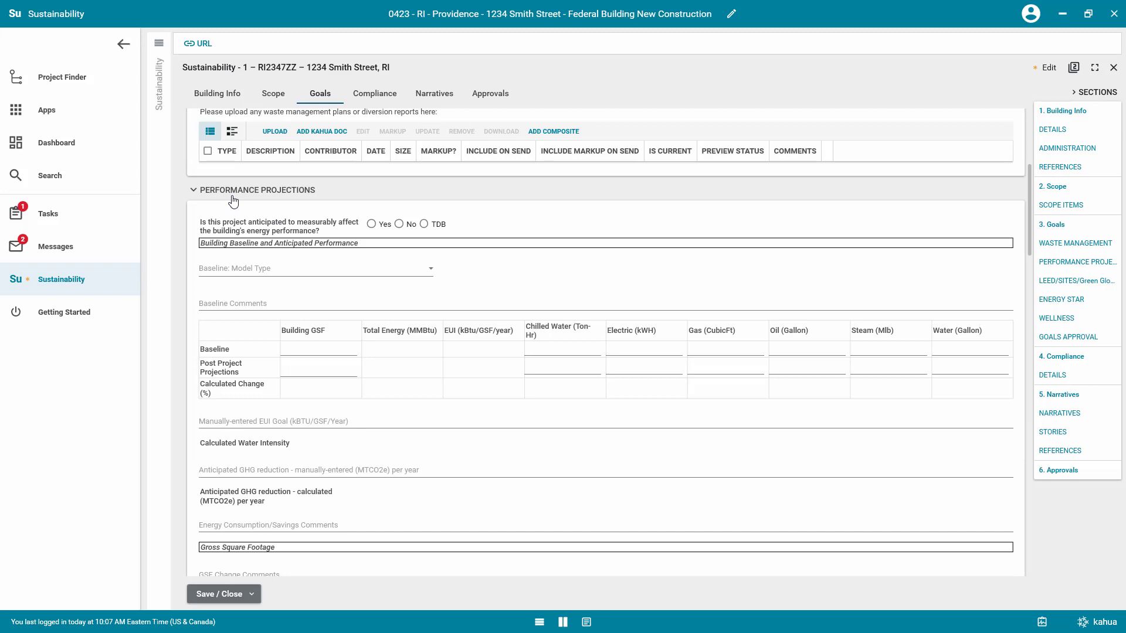
pyautogui.click(372, 224)
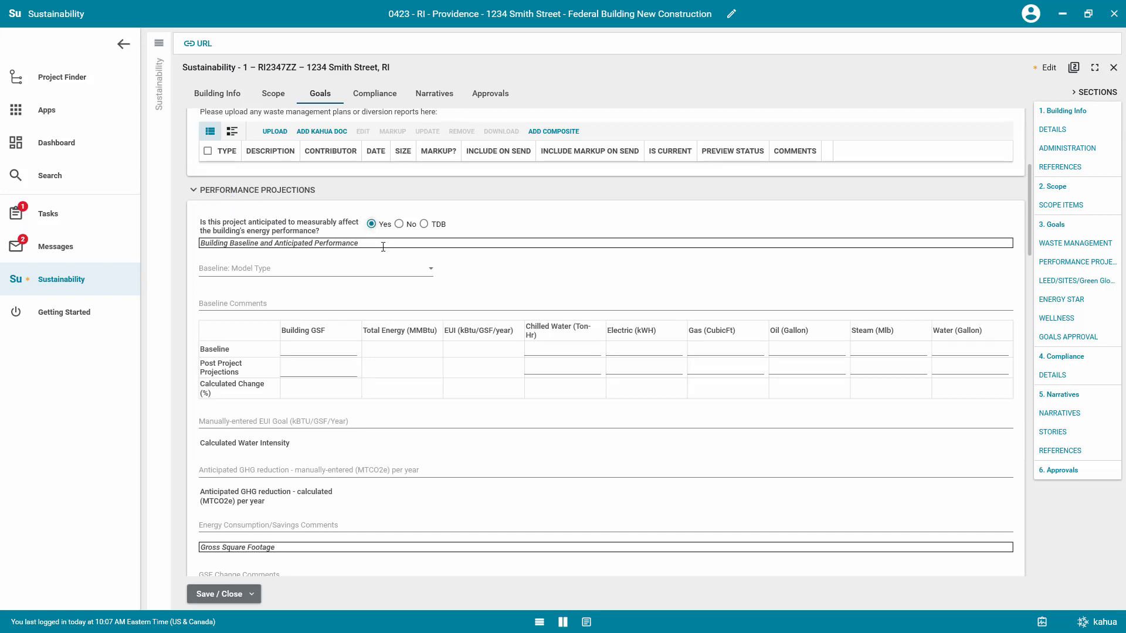
pyautogui.click(423, 224)
pyautogui.click(424, 225)
pyautogui.click(239, 271)
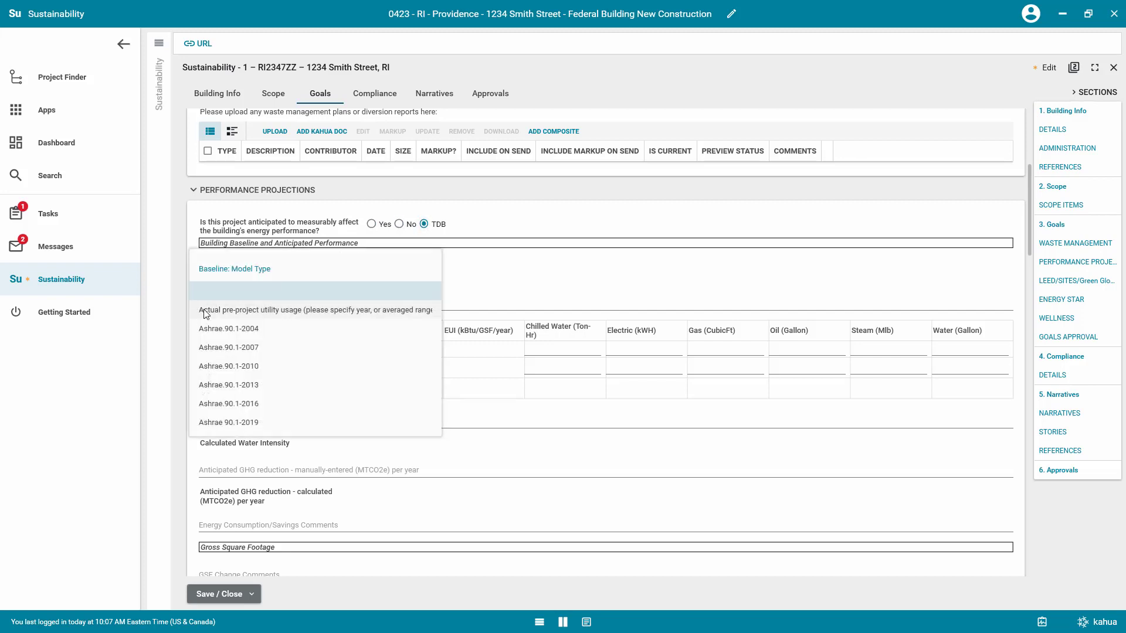
pyautogui.click(234, 351)
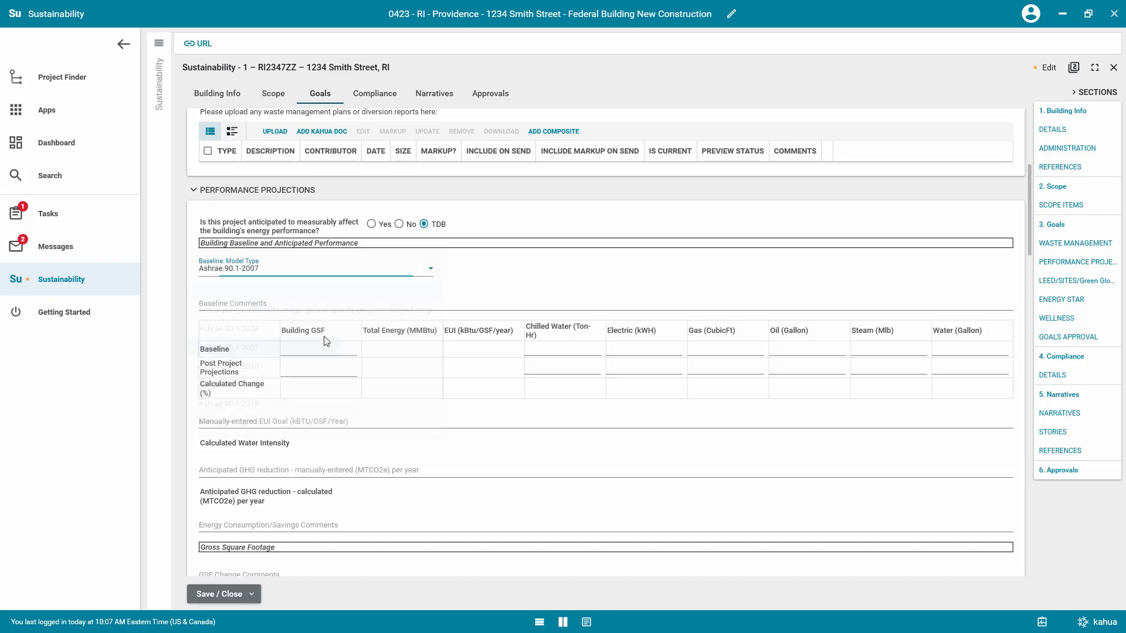
pyautogui.click(324, 301)
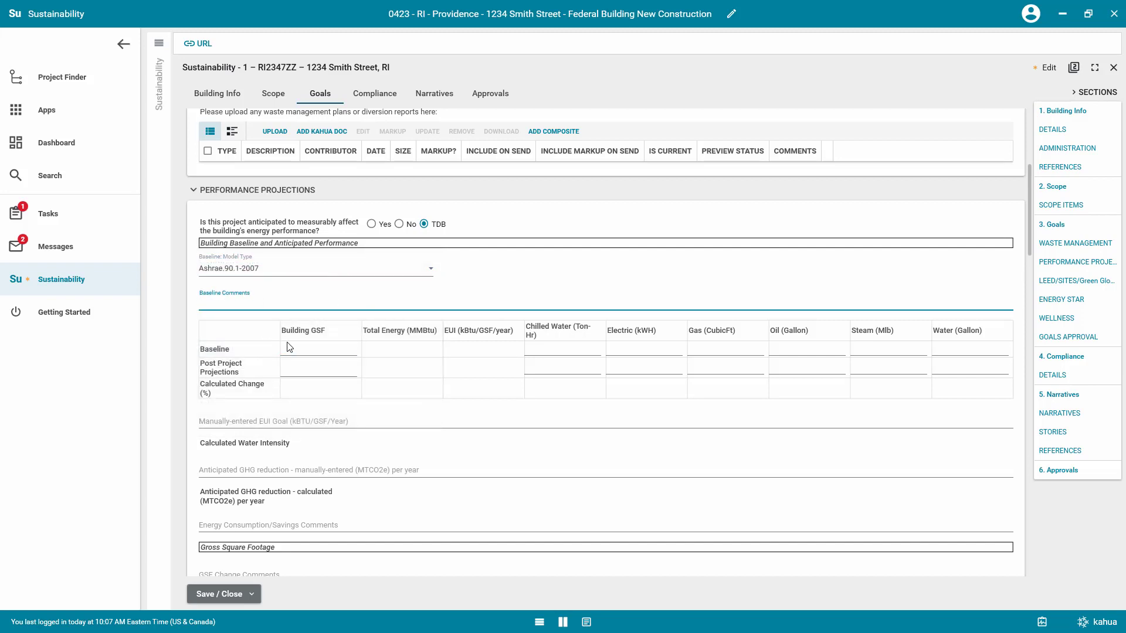
pyautogui.click(313, 350)
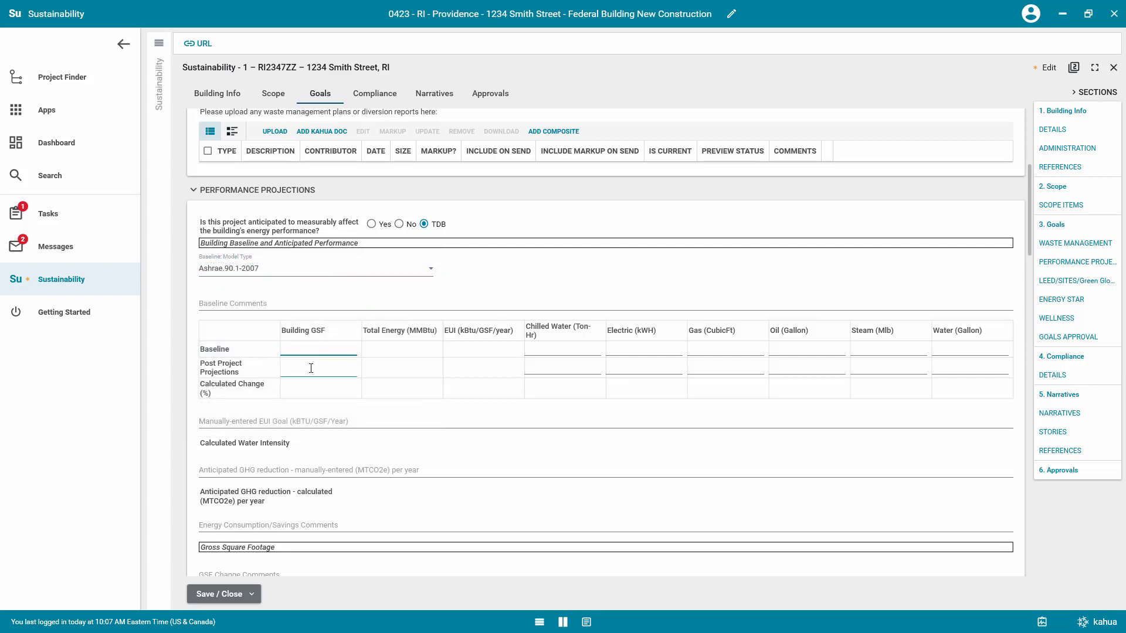
pyautogui.click(311, 368)
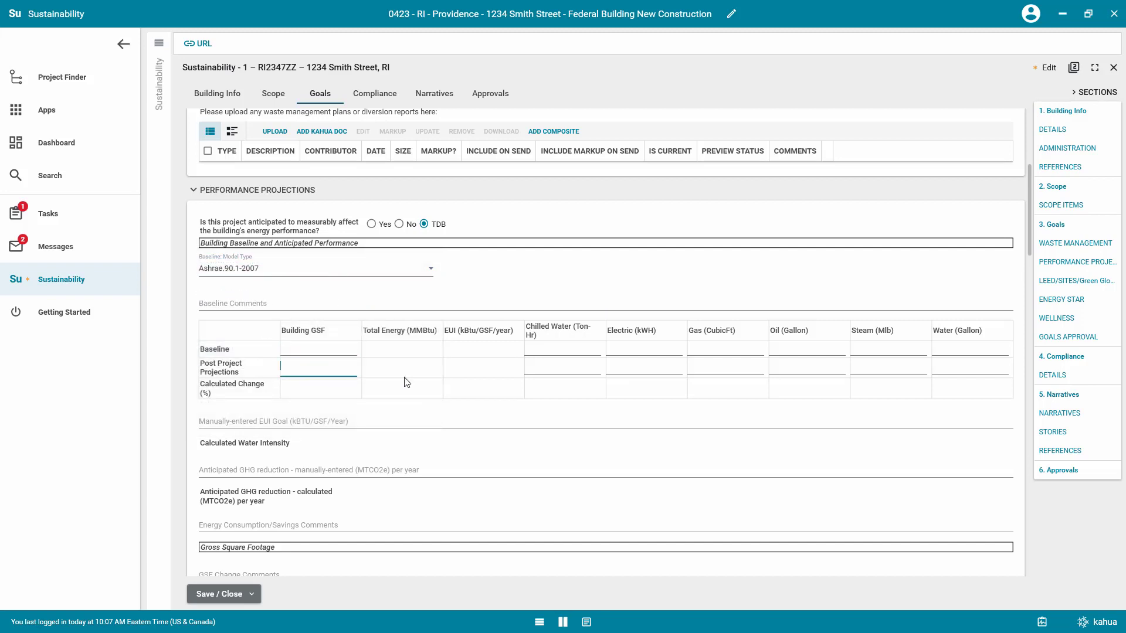
pyautogui.click(334, 352)
pyautogui.scroll(-1, 330, 407)
pyautogui.click(294, 394)
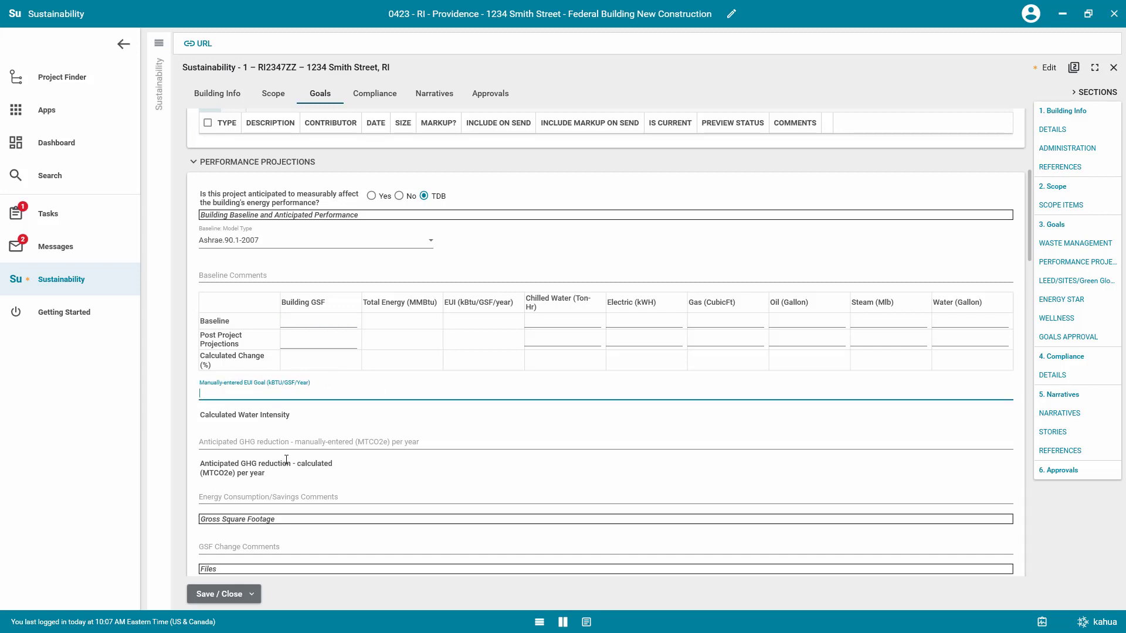
pyautogui.click(243, 441)
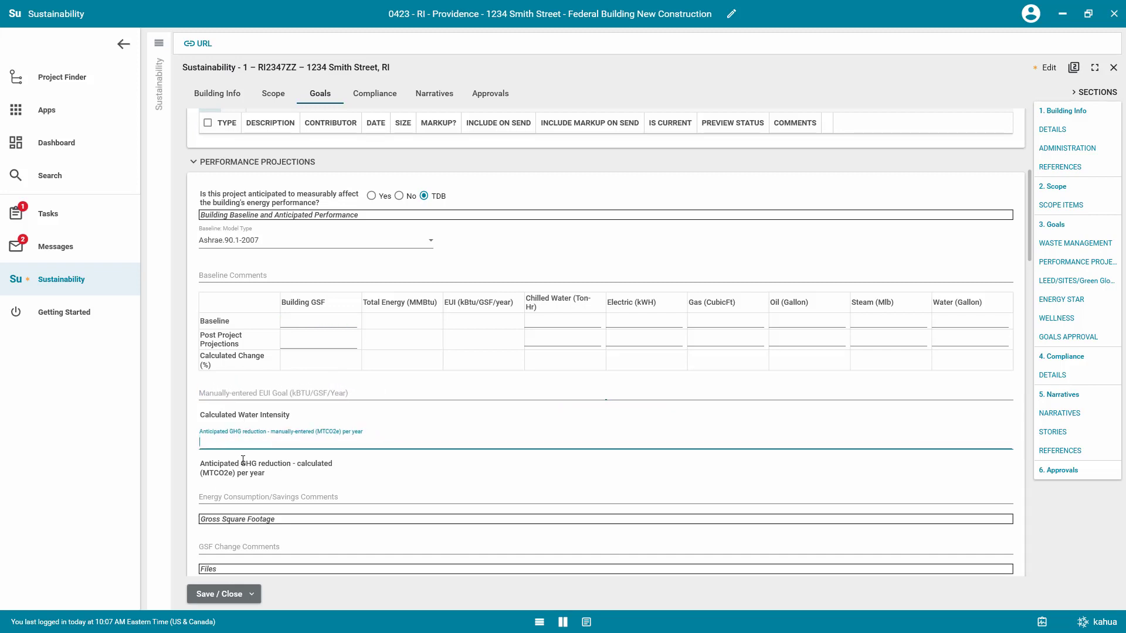
pyautogui.scroll(-2, 280, 462)
pyautogui.press('Tab')
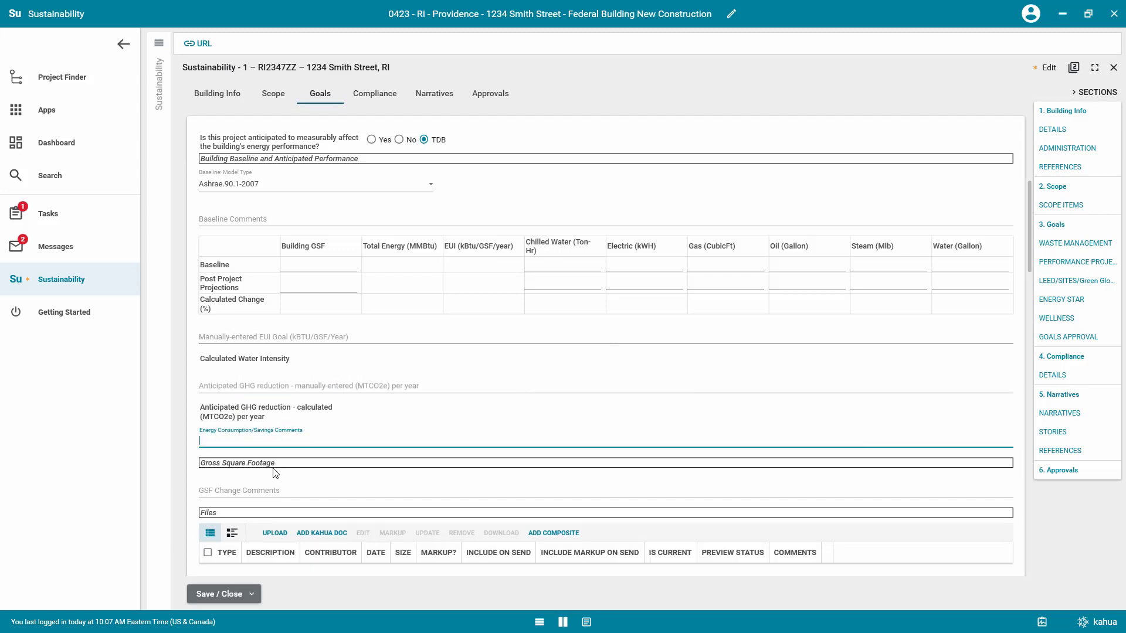
pyautogui.scroll(-2, 277, 468)
pyautogui.click(223, 433)
pyautogui.scroll(-2, 238, 453)
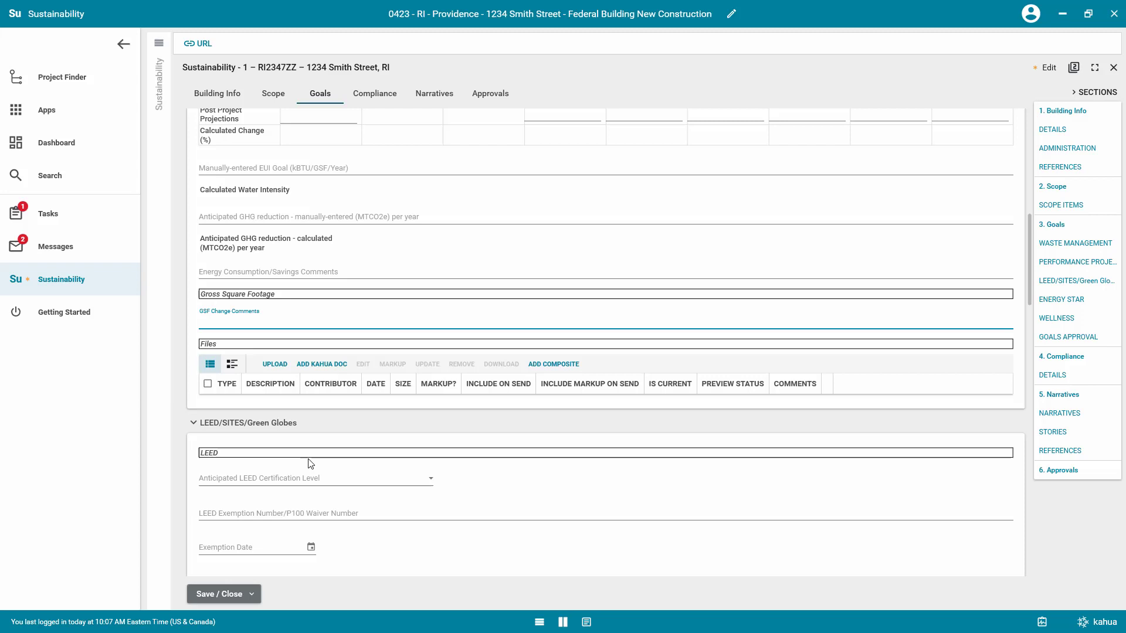
pyautogui.scroll(-3, 308, 464)
# Set LEED and SITES levels to Platinum, Green Globes to 4 GG, and pursue ENERGY STAR
pyautogui.click(221, 202)
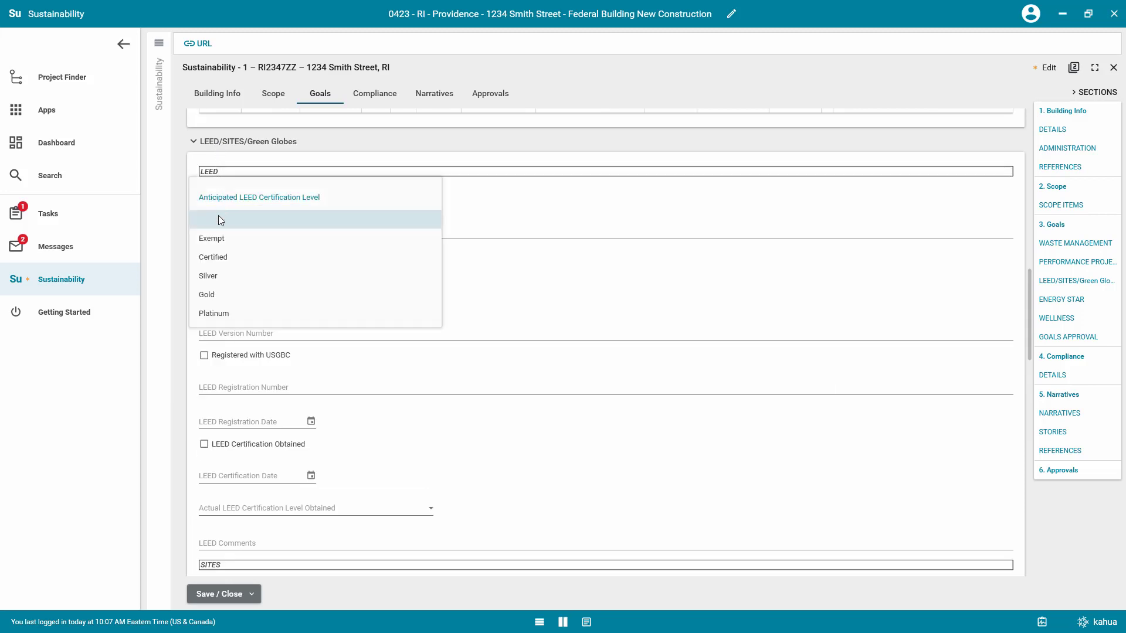
pyautogui.click(209, 315)
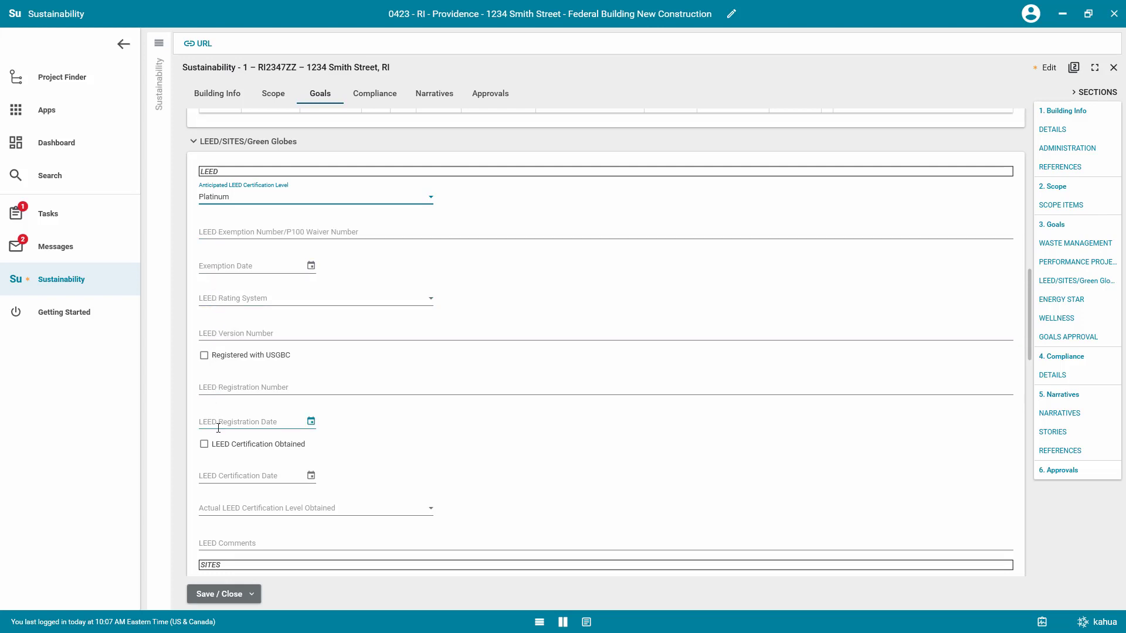
pyautogui.scroll(-2, 219, 432)
pyautogui.scroll(-1, 219, 433)
pyautogui.scroll(-1, 218, 433)
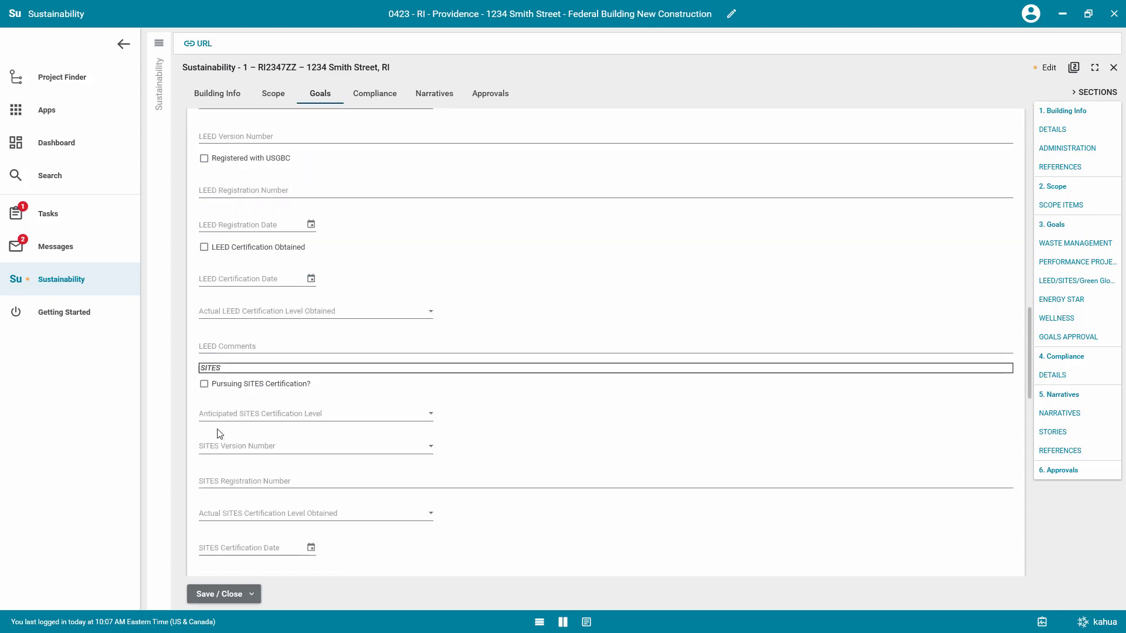
pyautogui.scroll(-1, 219, 433)
pyautogui.scroll(-1, 219, 433)
pyautogui.scroll(-1, 219, 433)
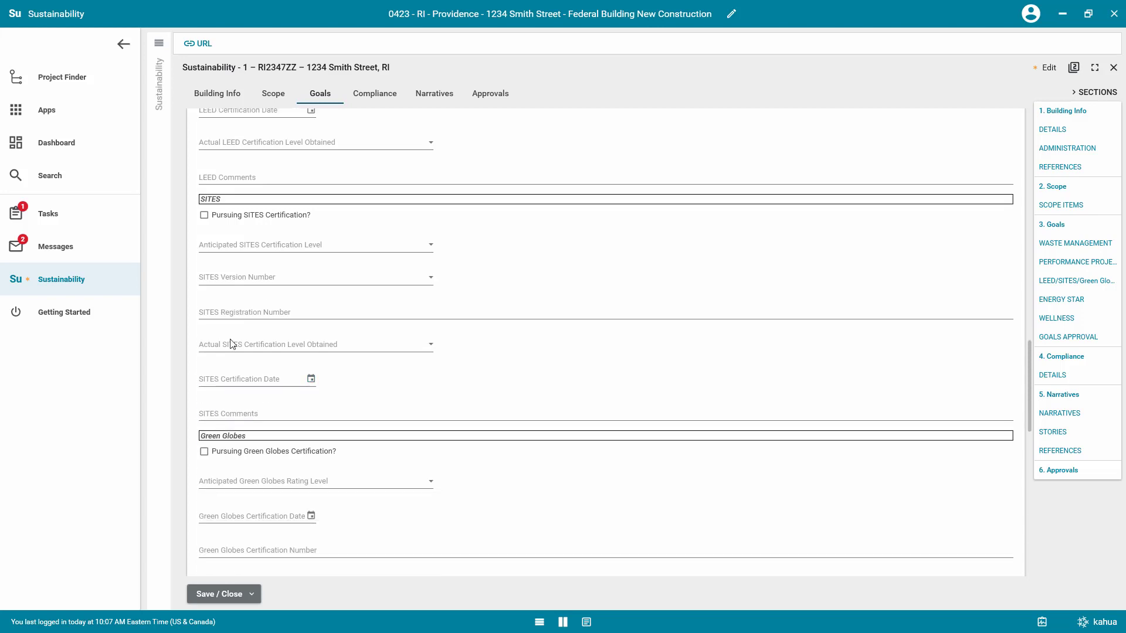
pyautogui.click(231, 250)
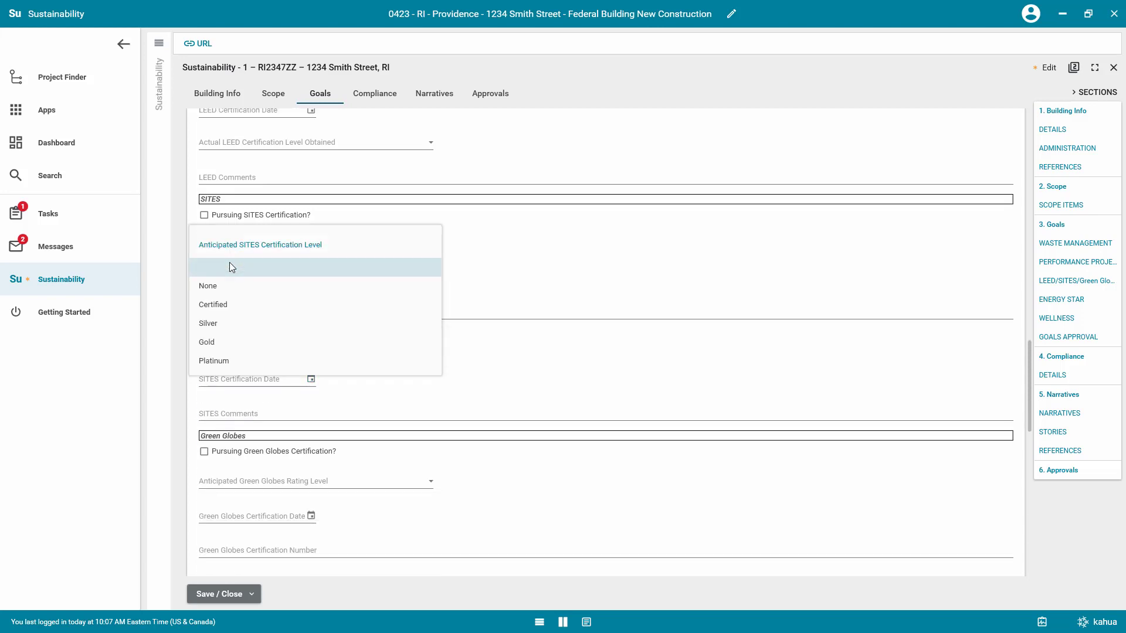
pyautogui.click(224, 365)
pyautogui.scroll(-2, 224, 366)
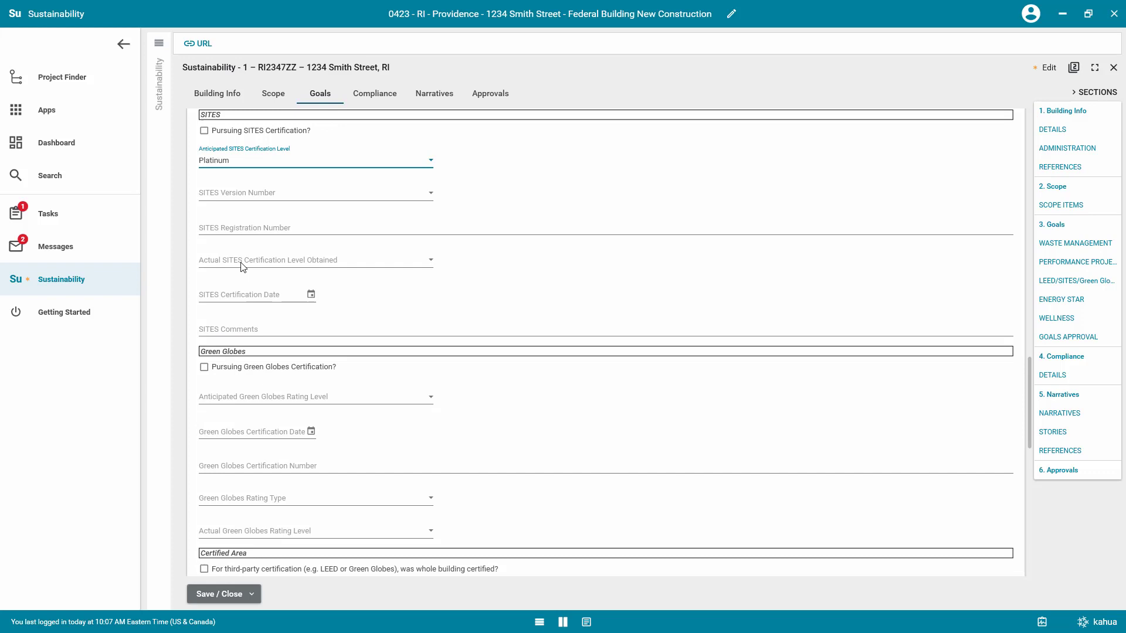
pyautogui.scroll(-1, 245, 339)
pyautogui.click(242, 342)
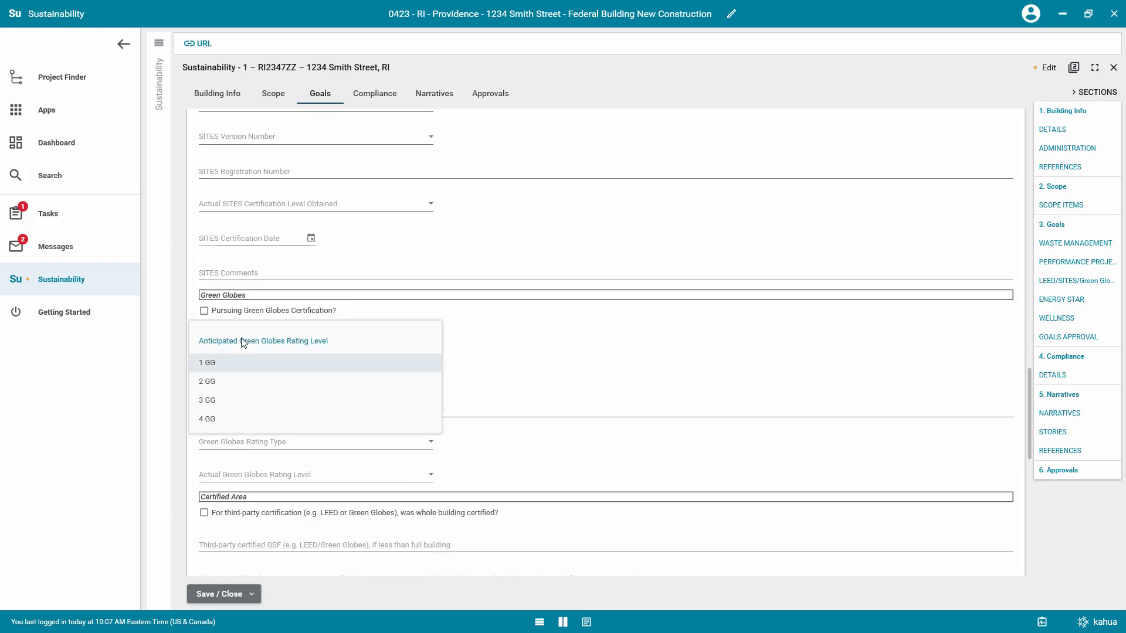
pyautogui.click(235, 418)
pyautogui.scroll(-4, 235, 417)
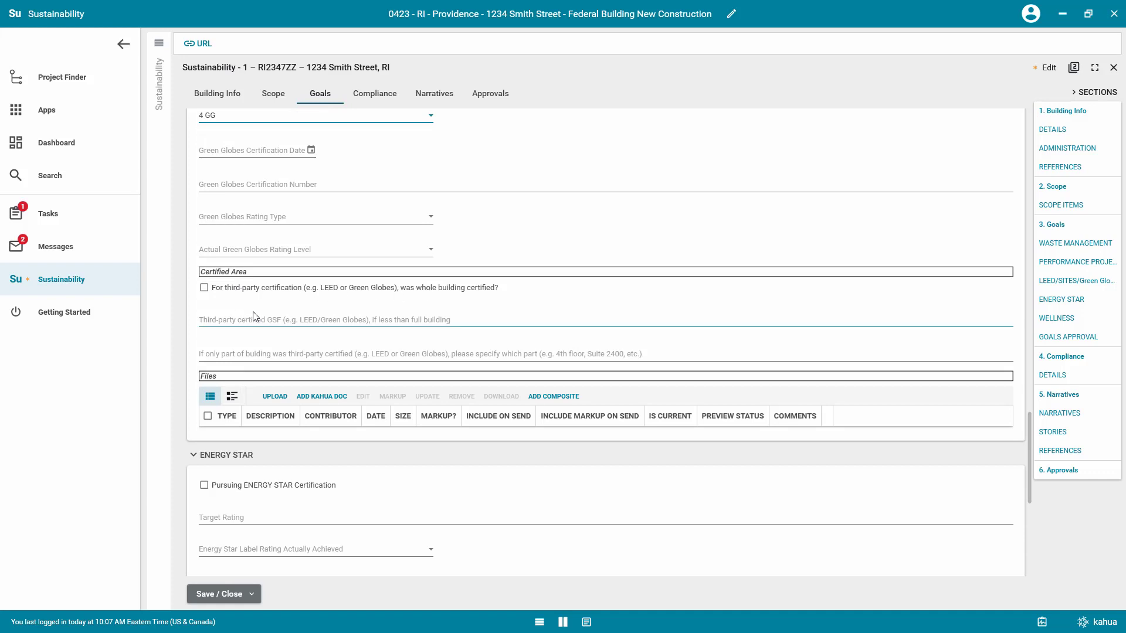
pyautogui.scroll(-2, 254, 315)
pyautogui.scroll(-2, 270, 345)
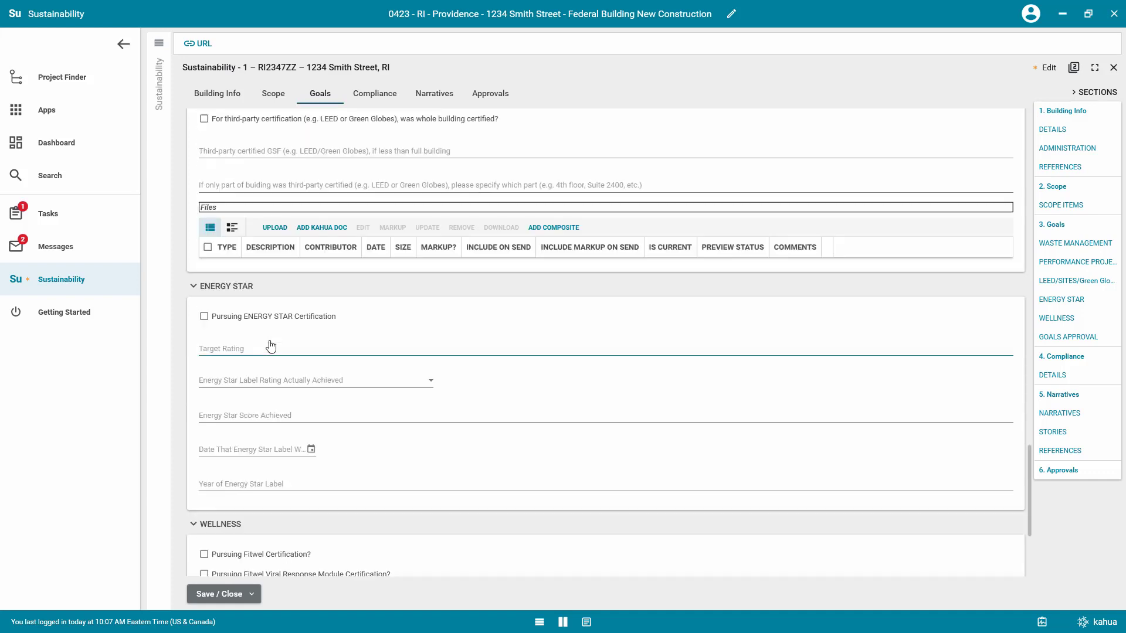
pyautogui.click(205, 317)
pyautogui.scroll(-2, 277, 336)
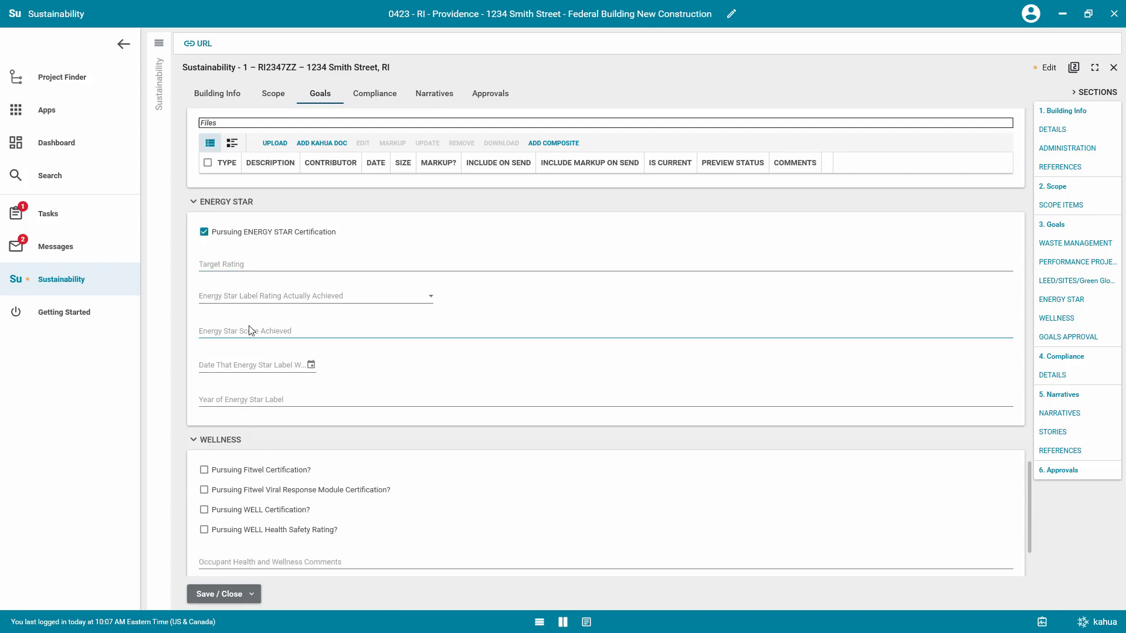
pyautogui.scroll(-3, 237, 330)
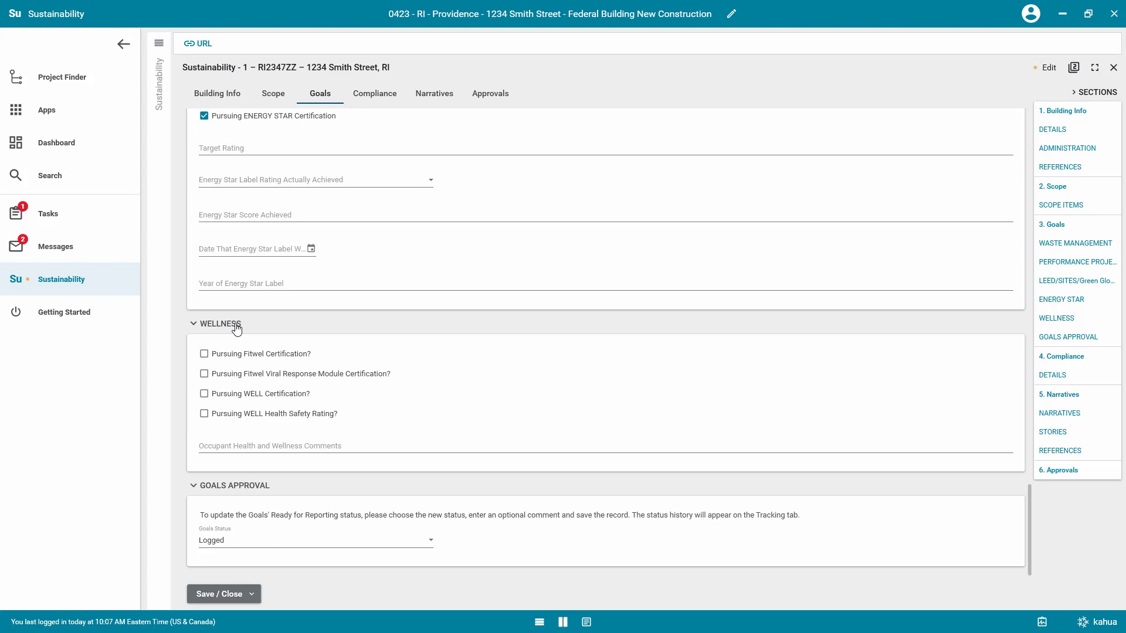
# Pursue Fitwel, Fitwel Viral Response and WELL, set Goals Status Not Approved for Reporting with a comment, and save
pyautogui.click(205, 356)
pyautogui.click(205, 374)
pyautogui.click(206, 394)
pyautogui.click(230, 539)
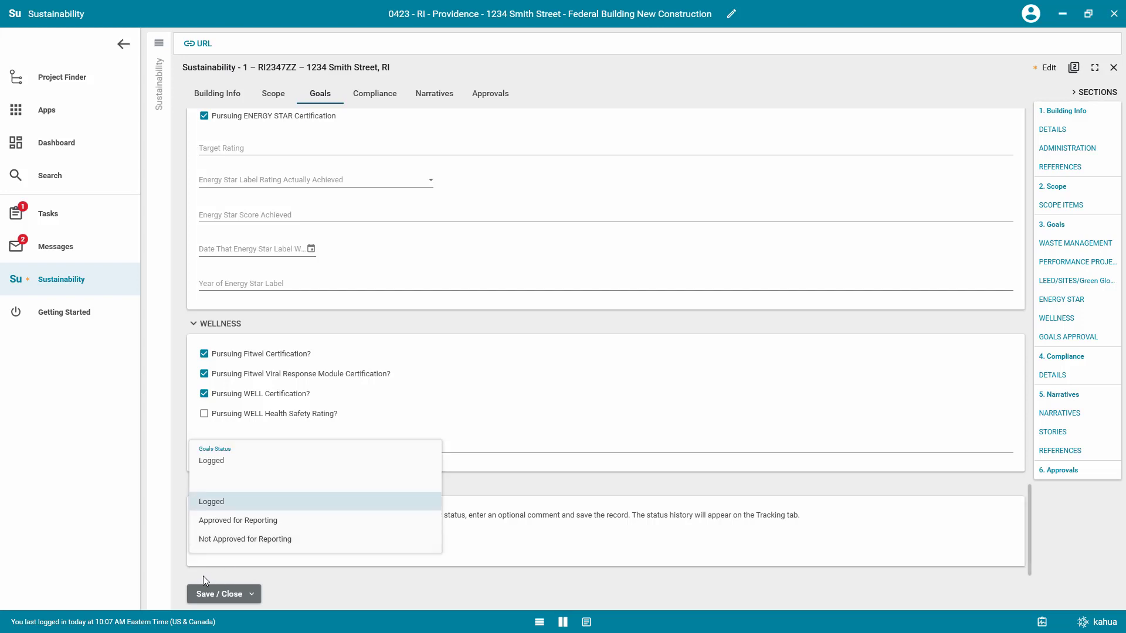
pyautogui.click(210, 539)
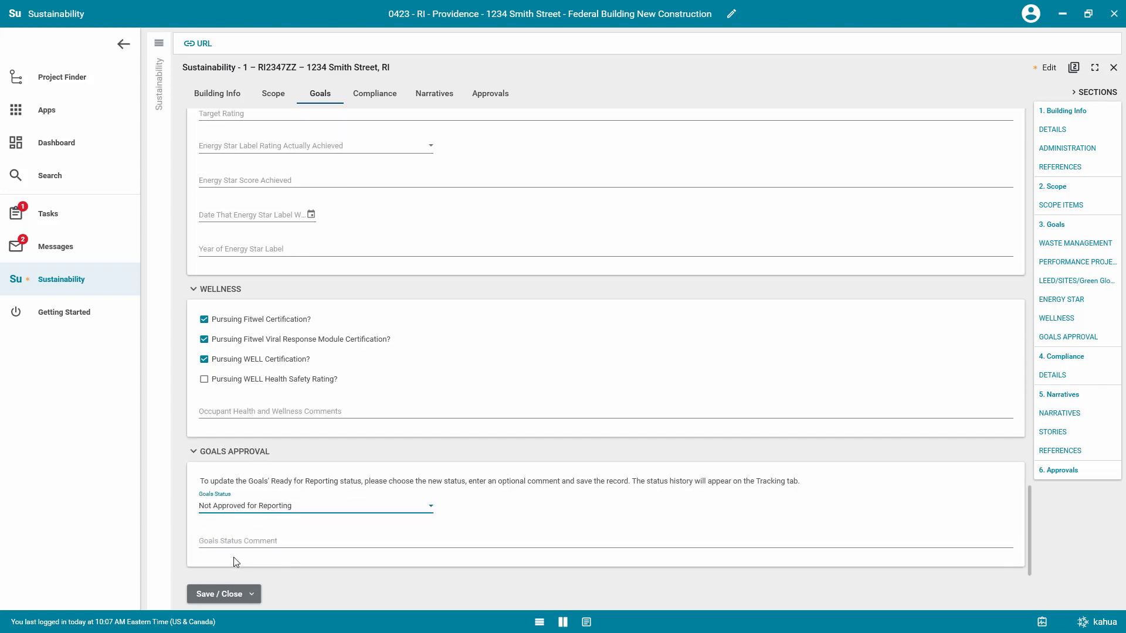
pyautogui.click(318, 545)
pyautogui.write('Start Tracking but not yeta')
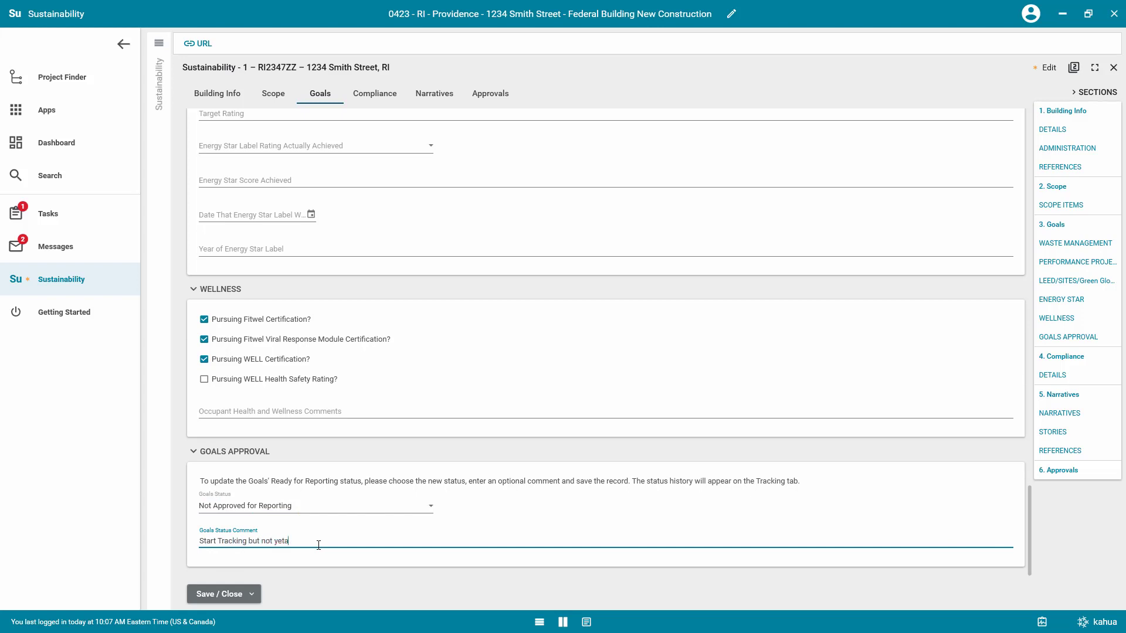
pyautogui.write('pproved.')
pyautogui.click(213, 599)
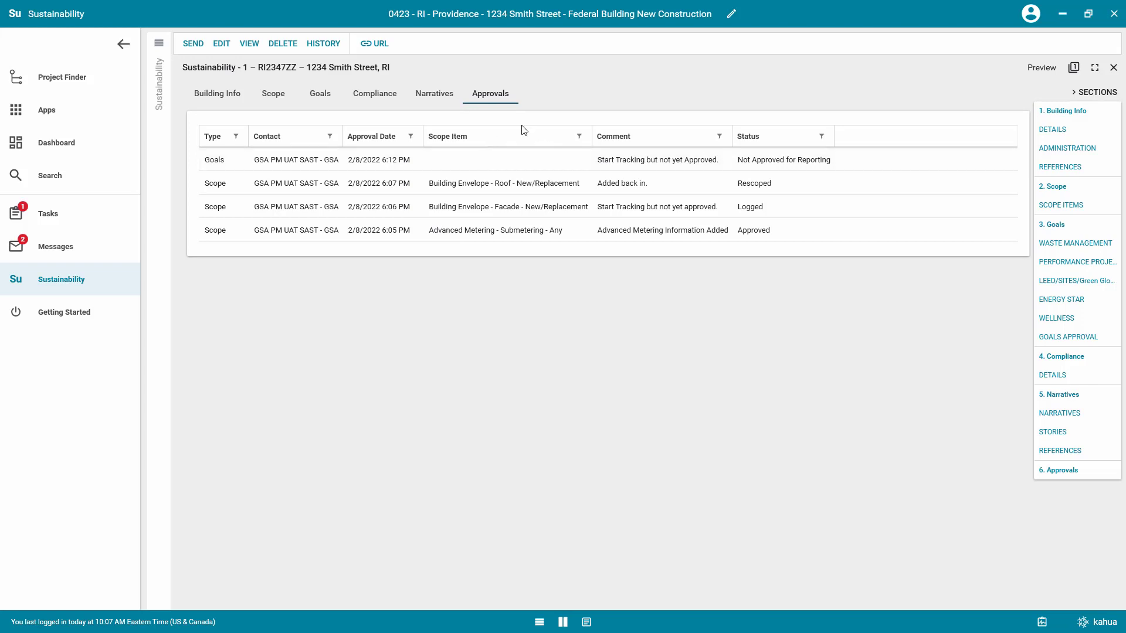
# Change the Goals Status to Approved for Reporting and save the record
pyautogui.click(321, 97)
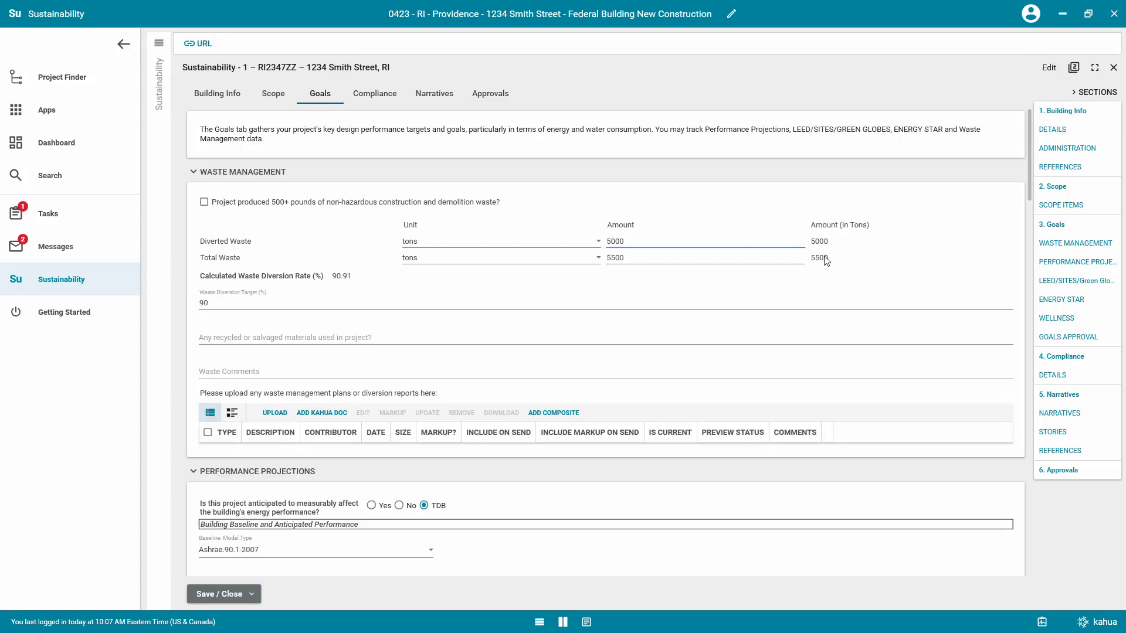
pyautogui.click(1049, 339)
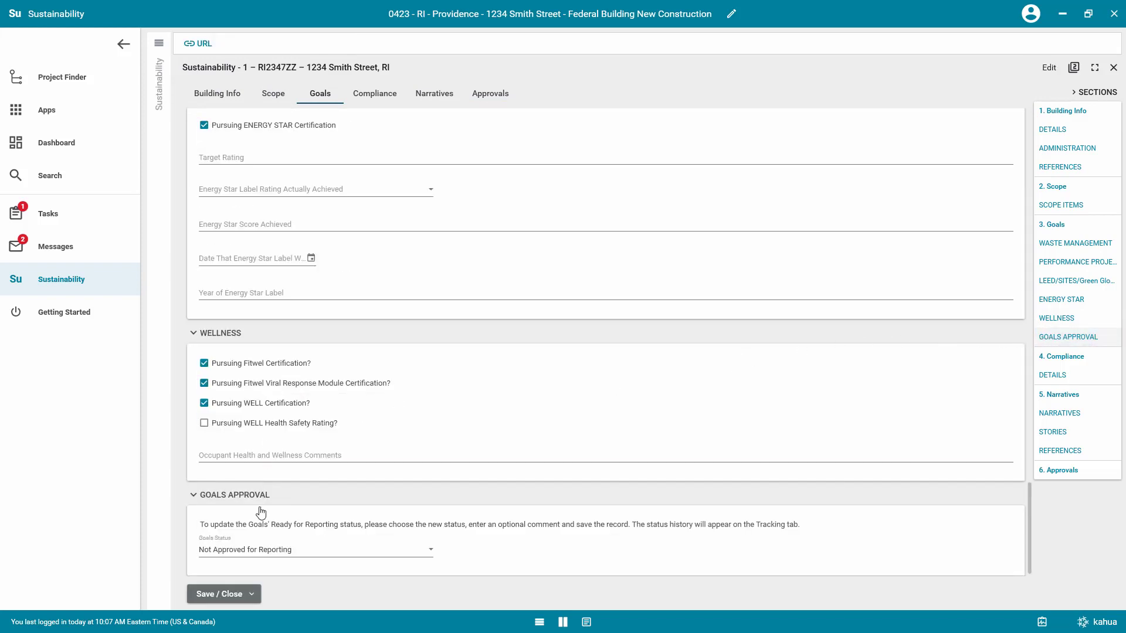
pyautogui.click(239, 549)
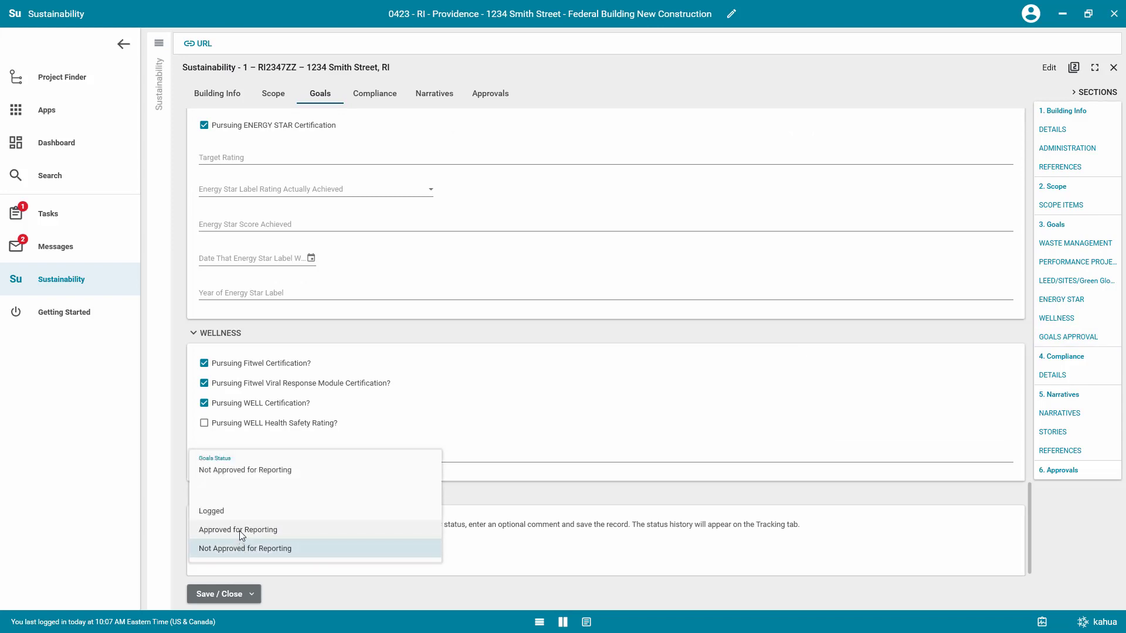
pyautogui.click(240, 530)
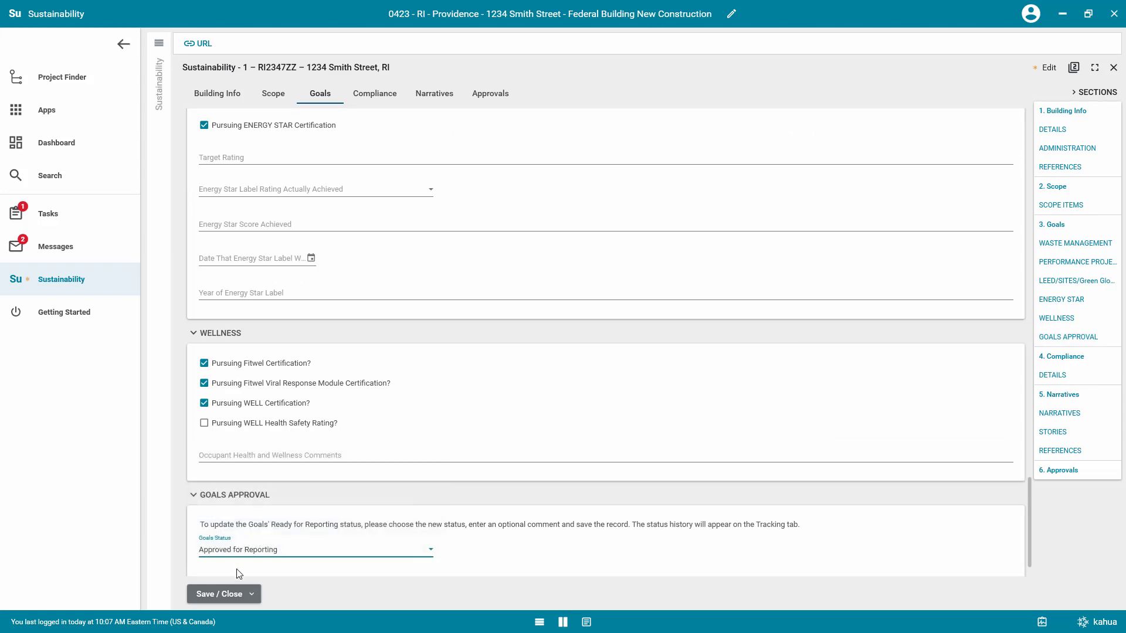
pyautogui.click(251, 596)
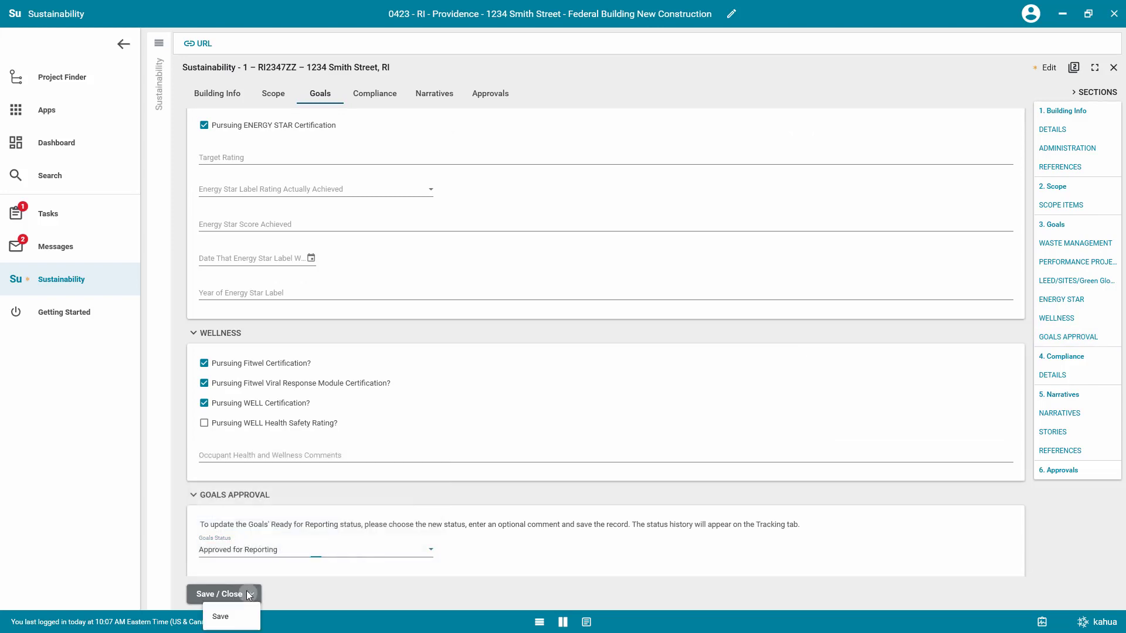
pyautogui.click(223, 618)
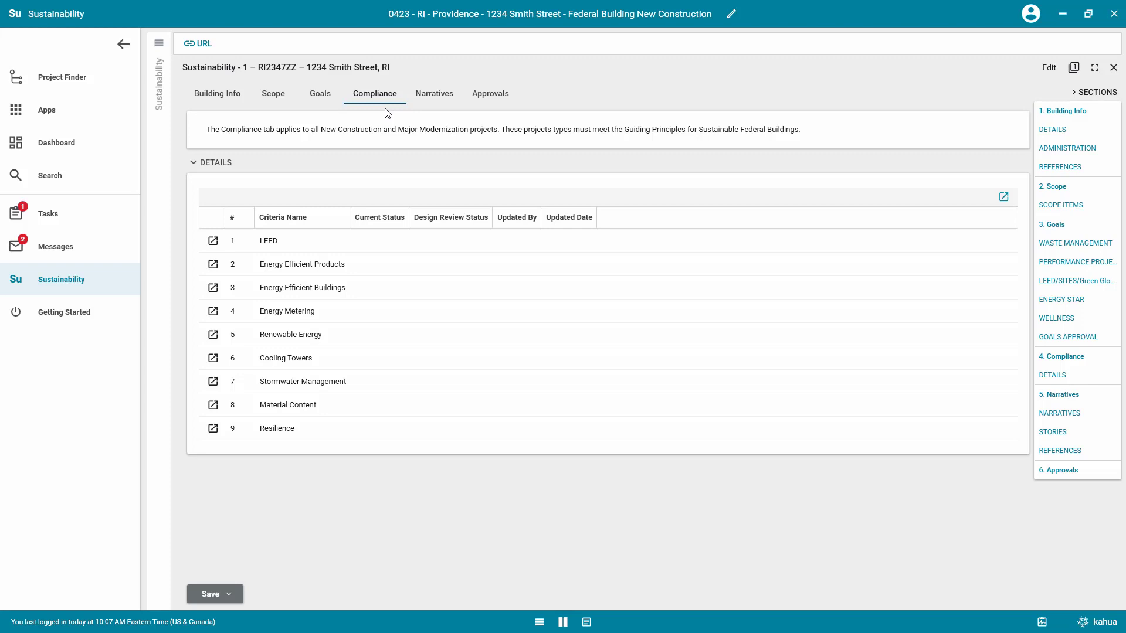
# Set LEED to SDC Status 'Planned but not started' with a latest comment
pyautogui.click(213, 241)
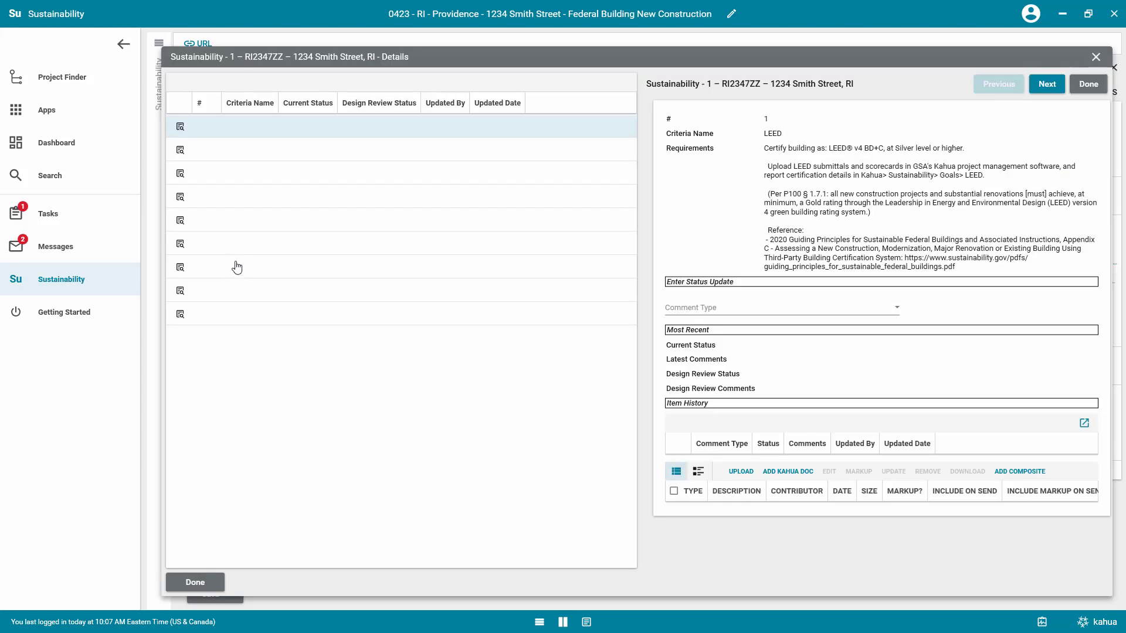
pyautogui.click(688, 312)
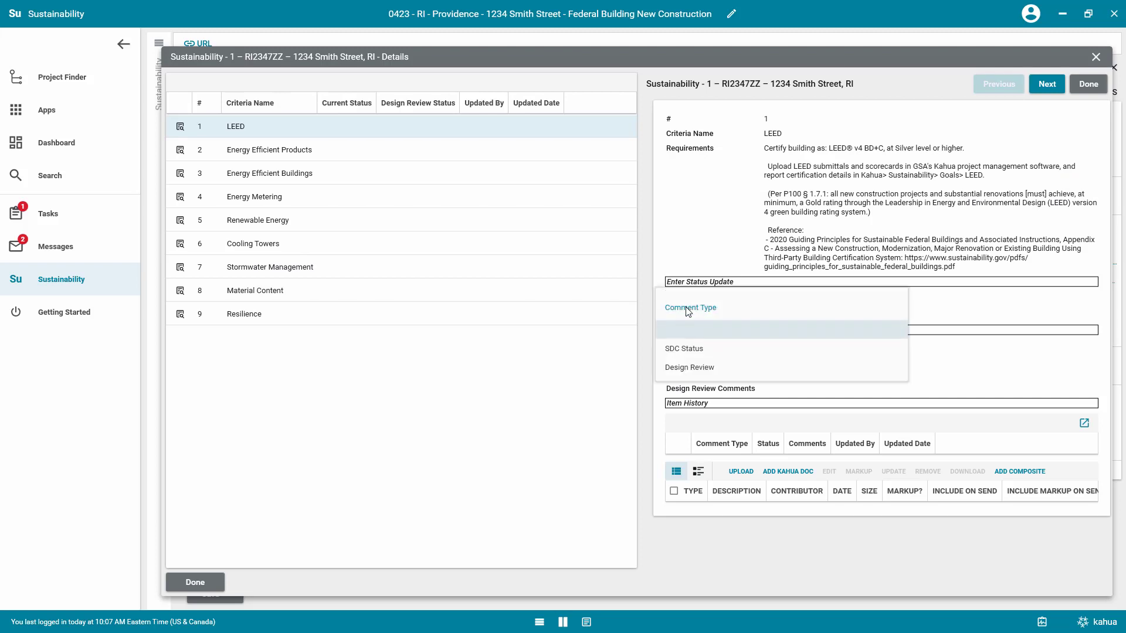
pyautogui.click(684, 350)
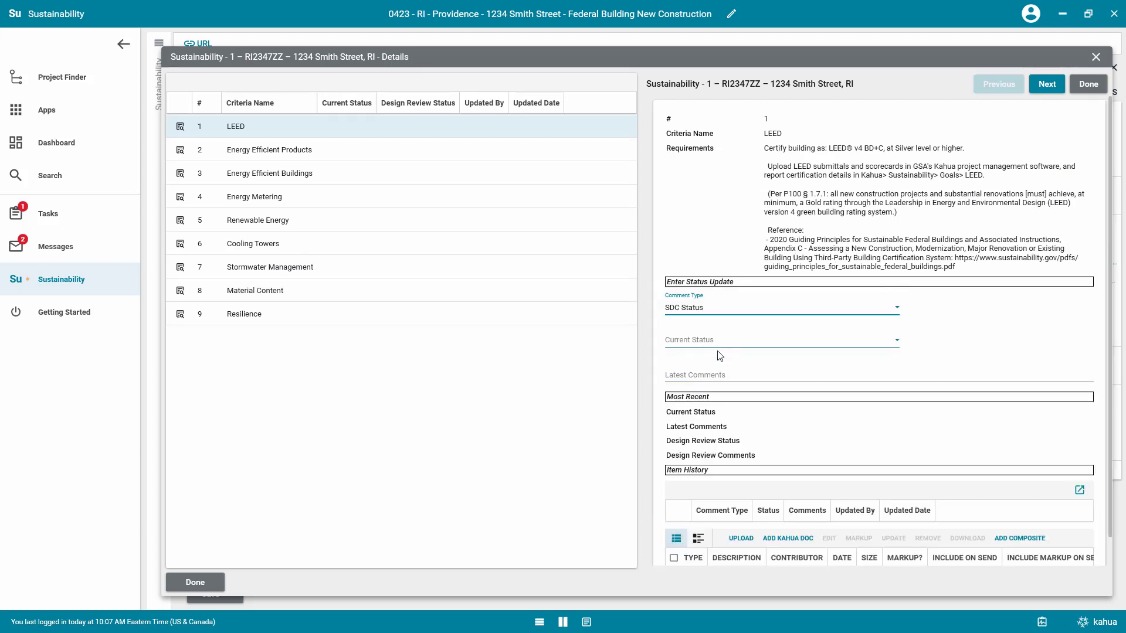
pyautogui.click(691, 343)
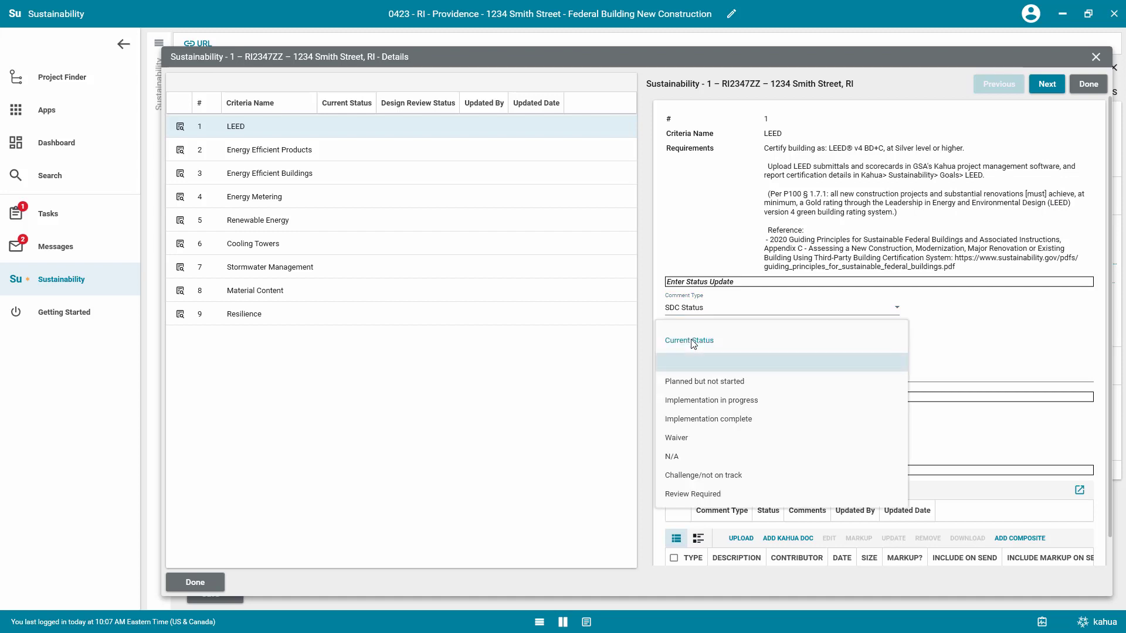
pyautogui.click(692, 382)
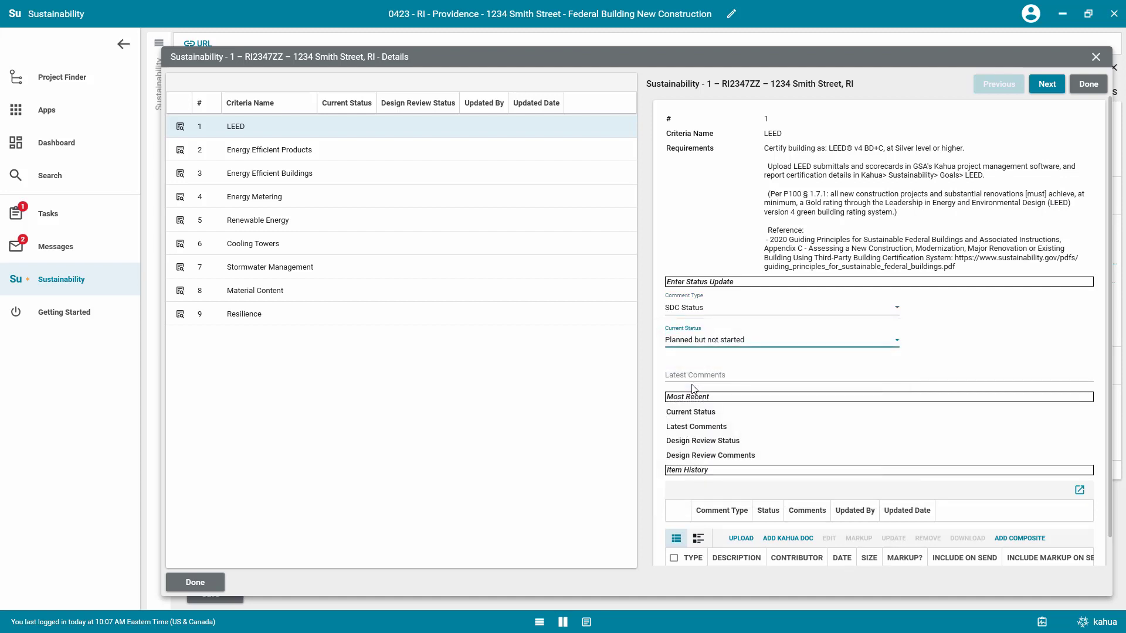
pyautogui.click(691, 378)
pyautogui.write('Going for P')
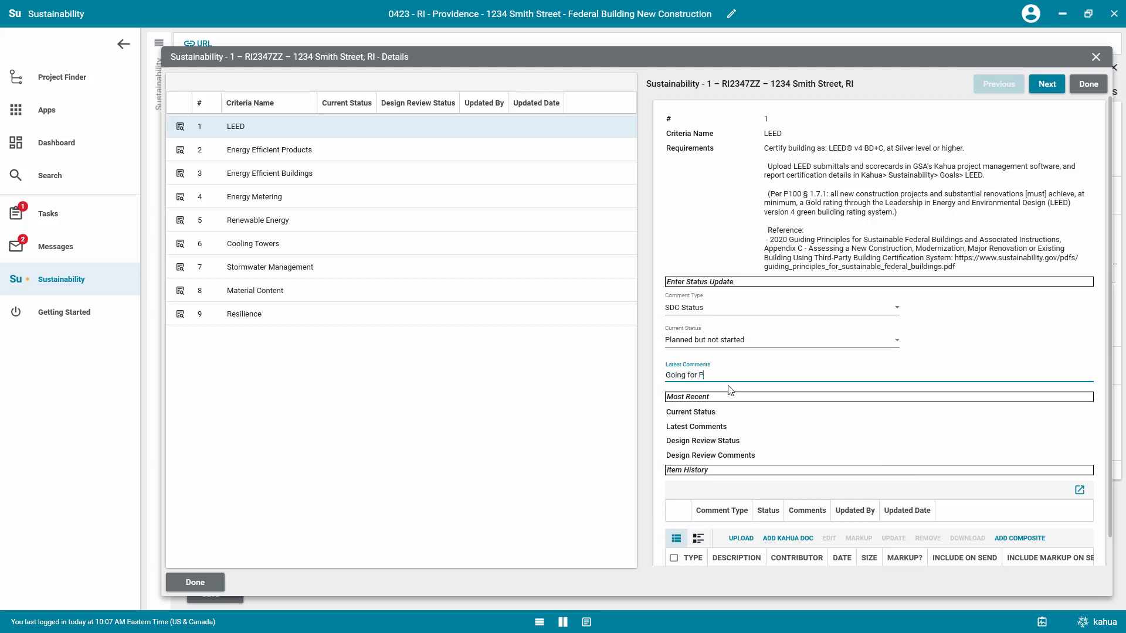
pyautogui.write('latinum')
pyautogui.scroll(-1, 729, 416)
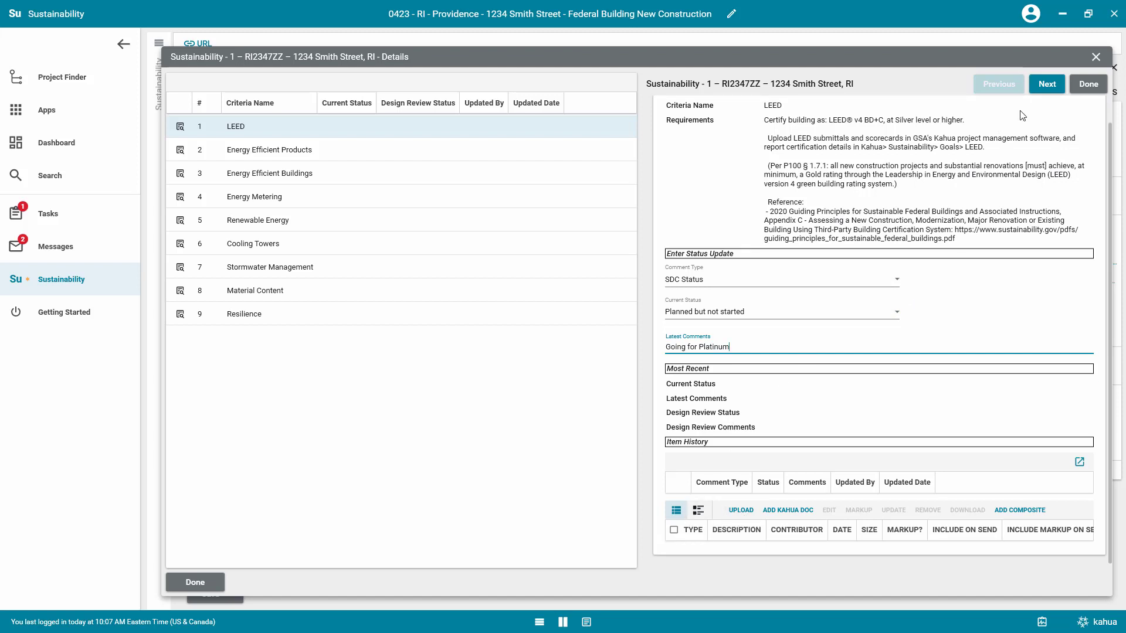
# Set Energy Efficient Products to SDC Status 'Implementation in progress' with a latest comment
pyautogui.click(1047, 84)
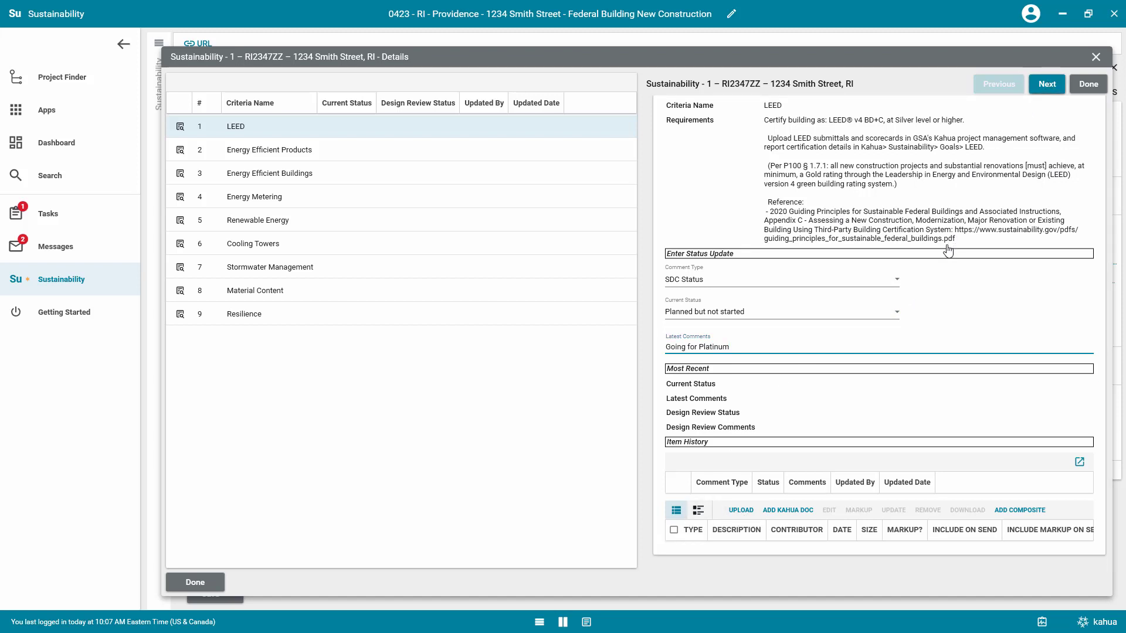
pyautogui.click(729, 267)
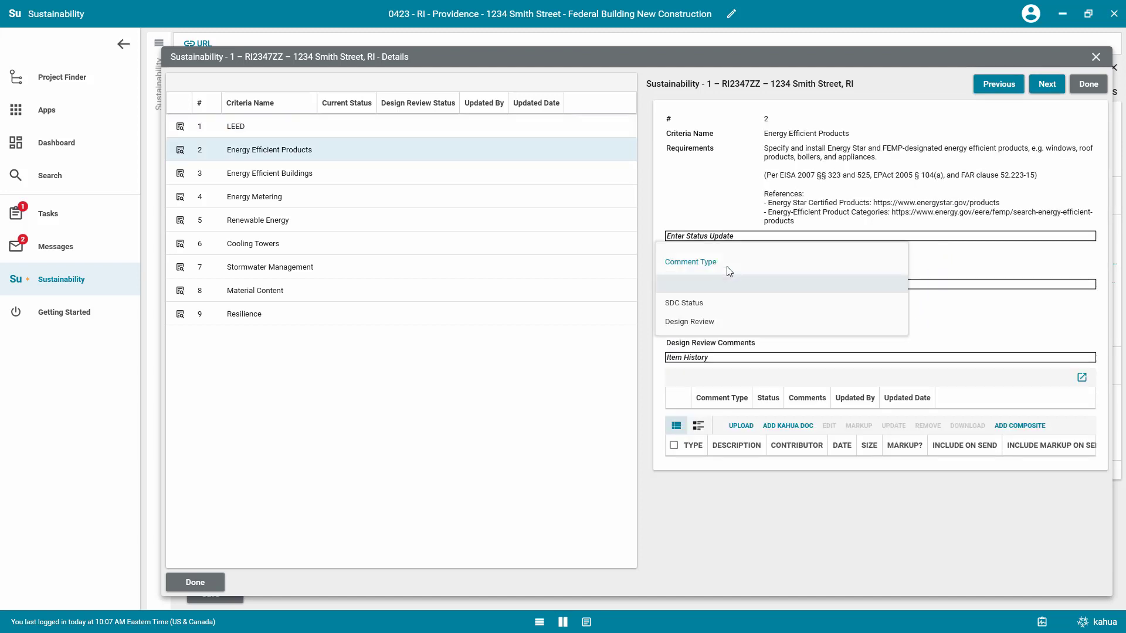
pyautogui.click(706, 303)
pyautogui.click(707, 299)
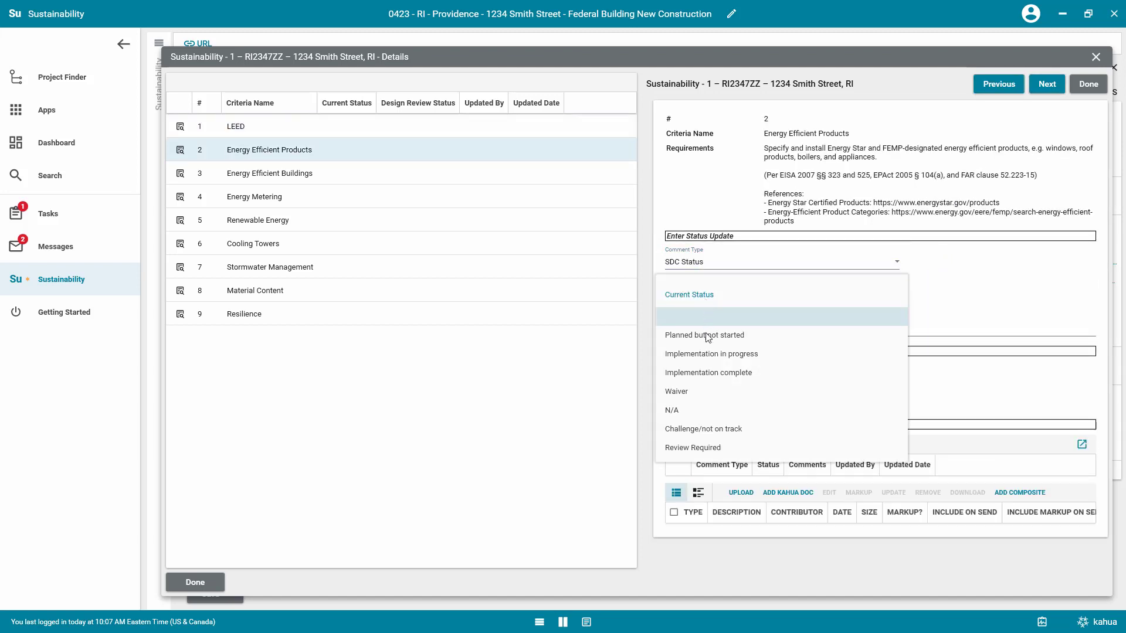
pyautogui.click(704, 355)
pyautogui.click(687, 330)
pyautogui.write('Re')
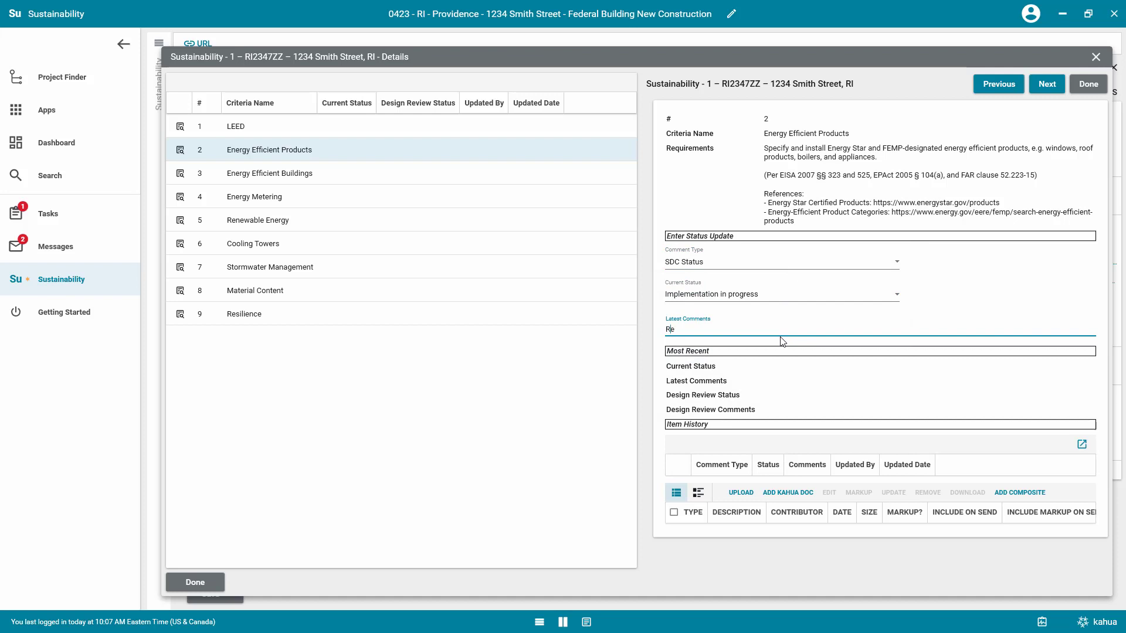
pyautogui.write('viewing Submittals')
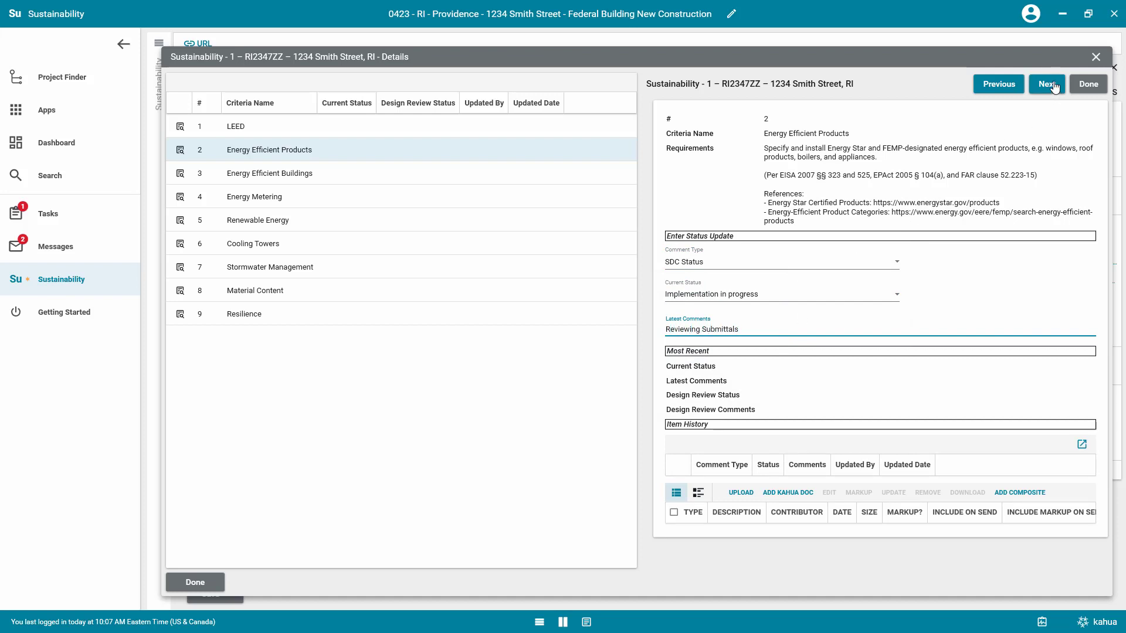
pyautogui.click(1037, 112)
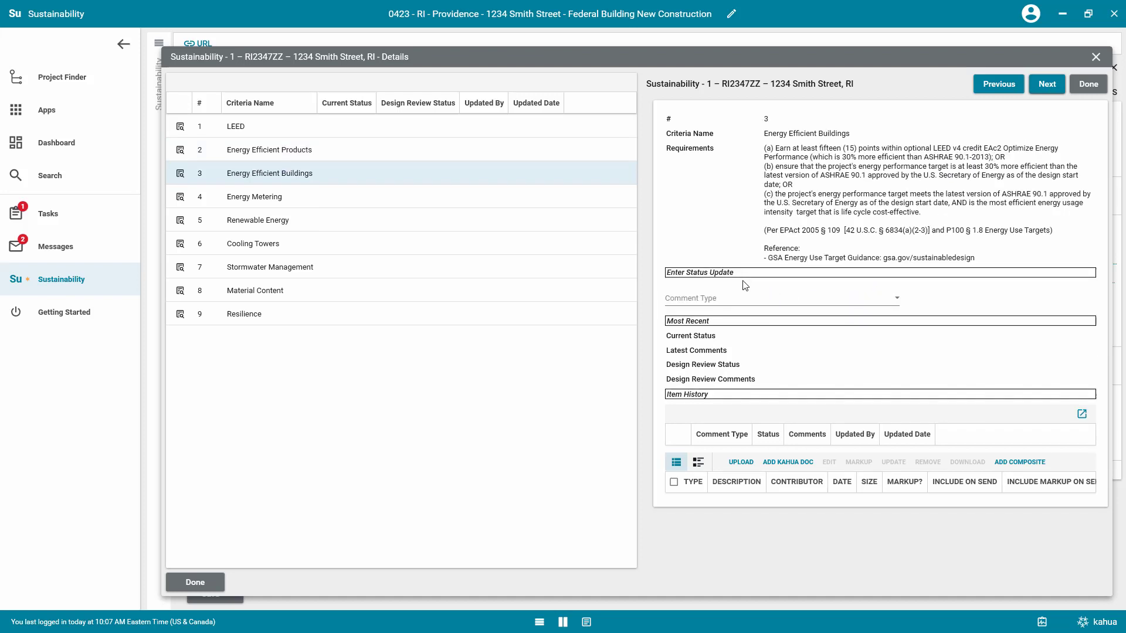
# Pick SDC Status for Energy Efficient Buildings and leave the criteria details
pyautogui.click(722, 306)
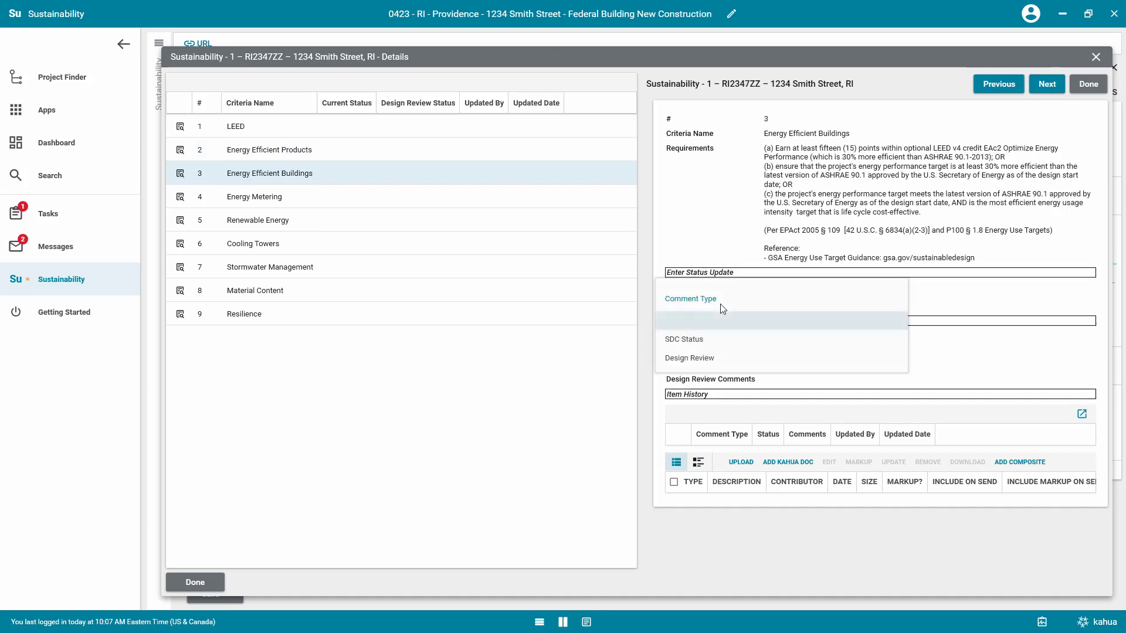
pyautogui.click(715, 338)
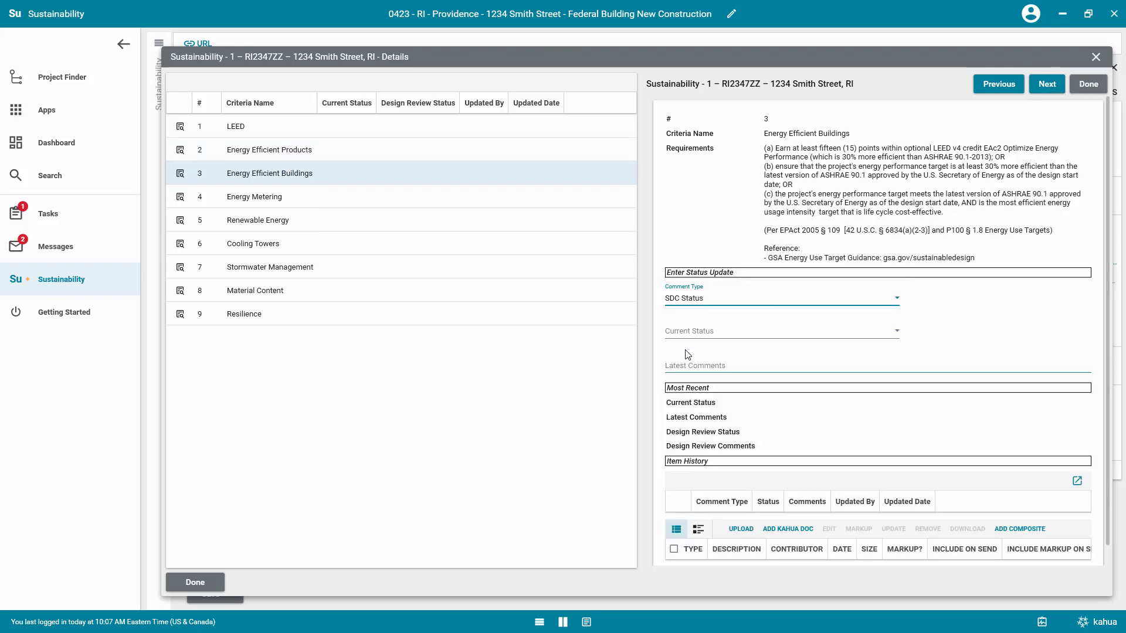
pyautogui.click(194, 582)
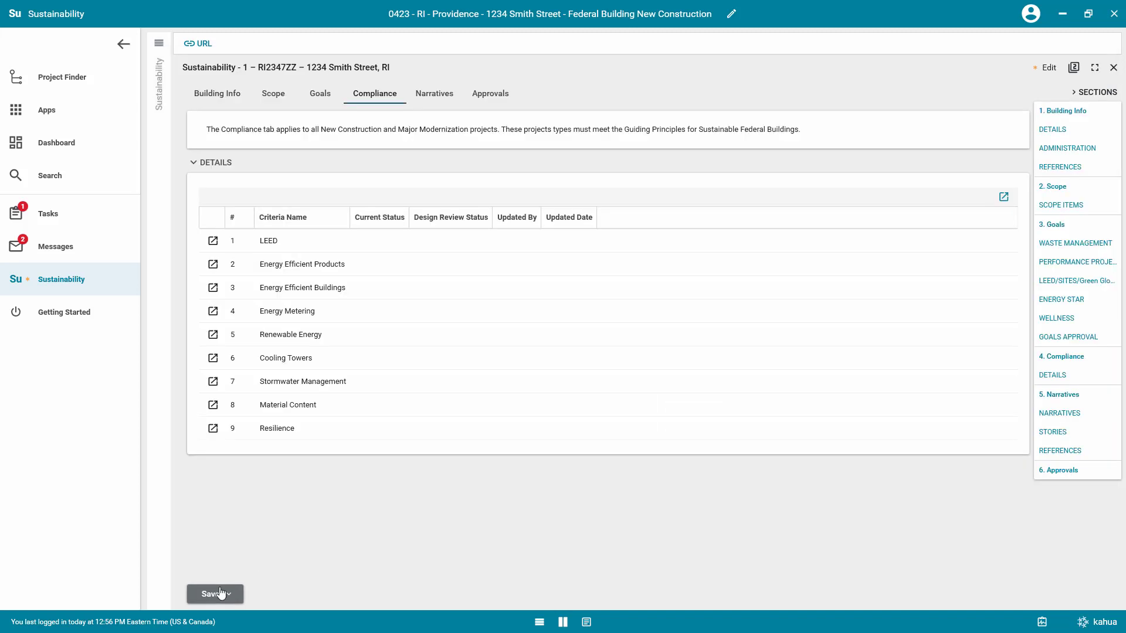
# Revise LEED's SDC Status to 'Implementation in progress'
pyautogui.click(217, 594)
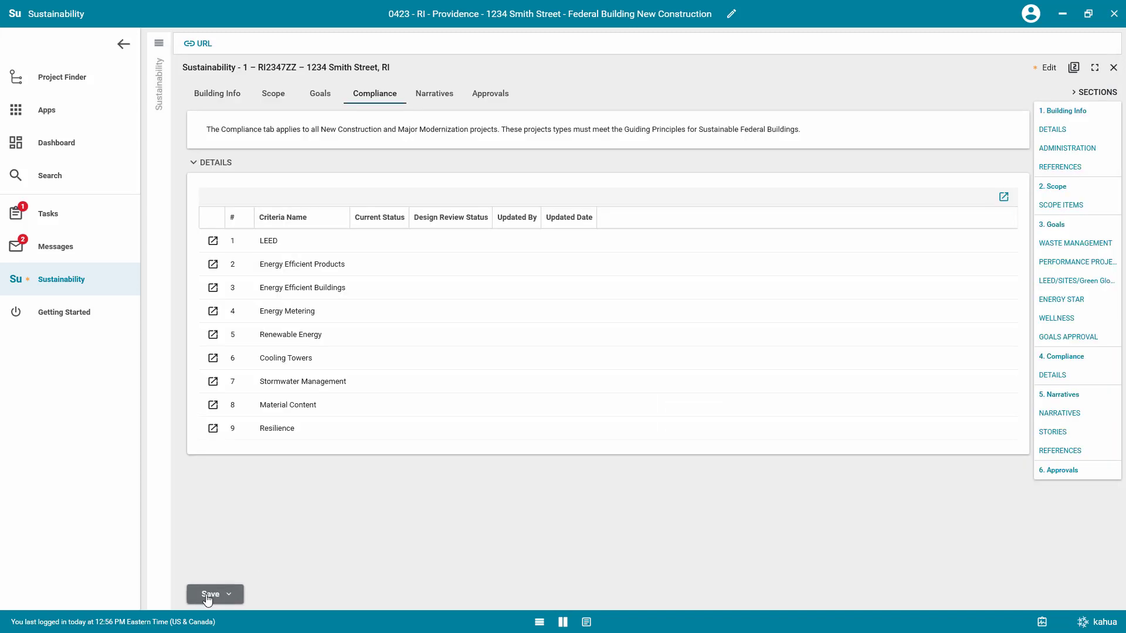
pyautogui.click(211, 240)
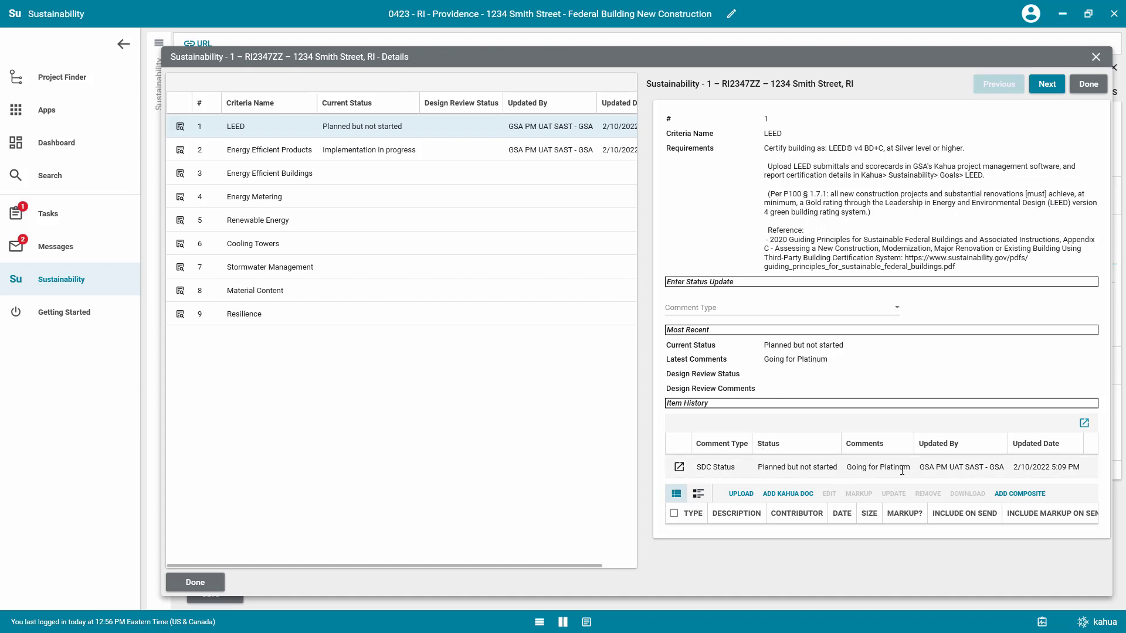
pyautogui.click(741, 311)
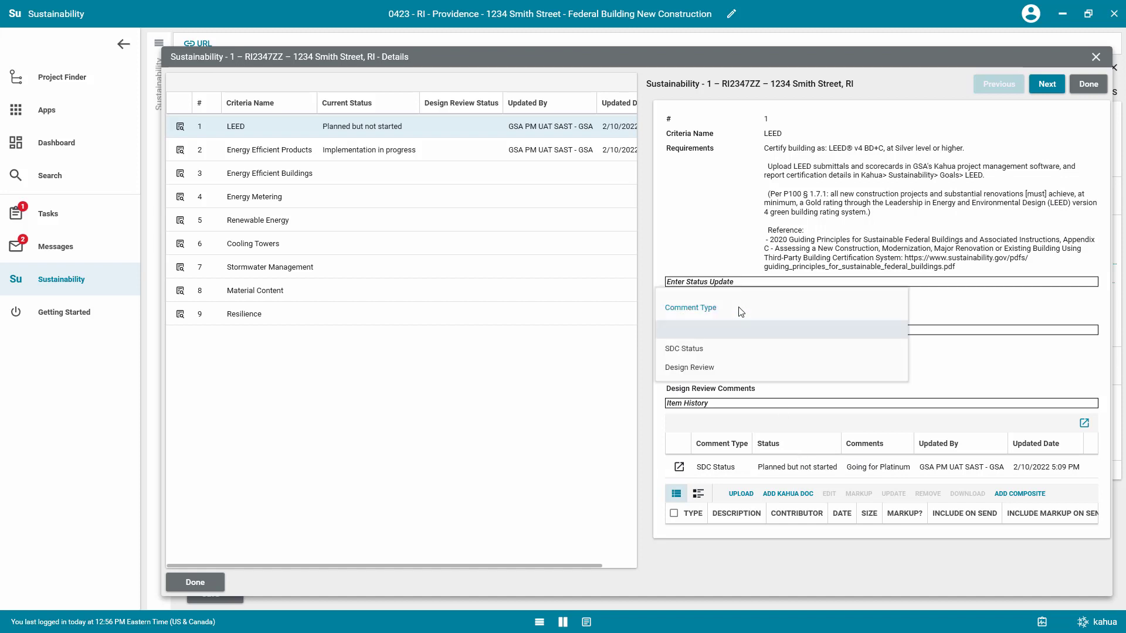
pyautogui.click(714, 349)
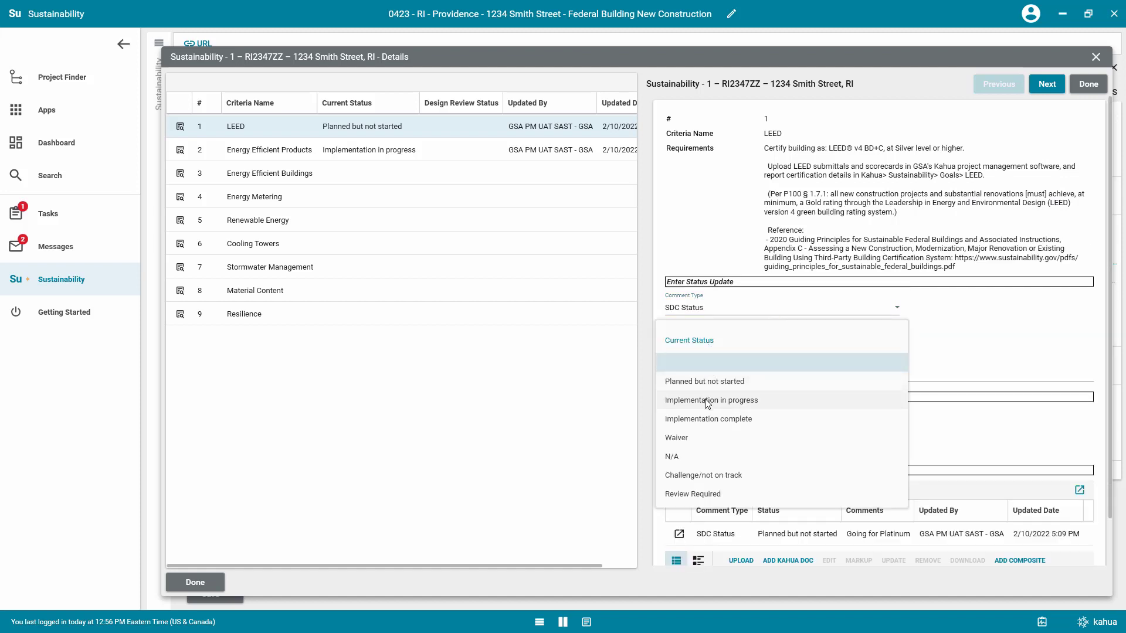
pyautogui.click(707, 401)
pyautogui.write('Started uploading to LEED')
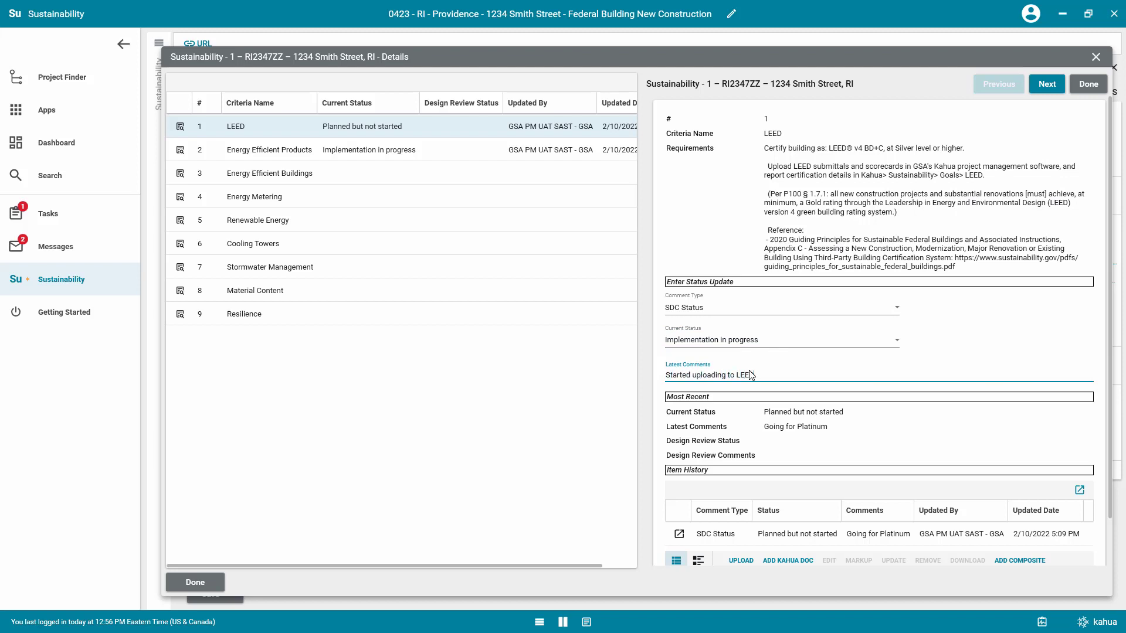
pyautogui.write('online')
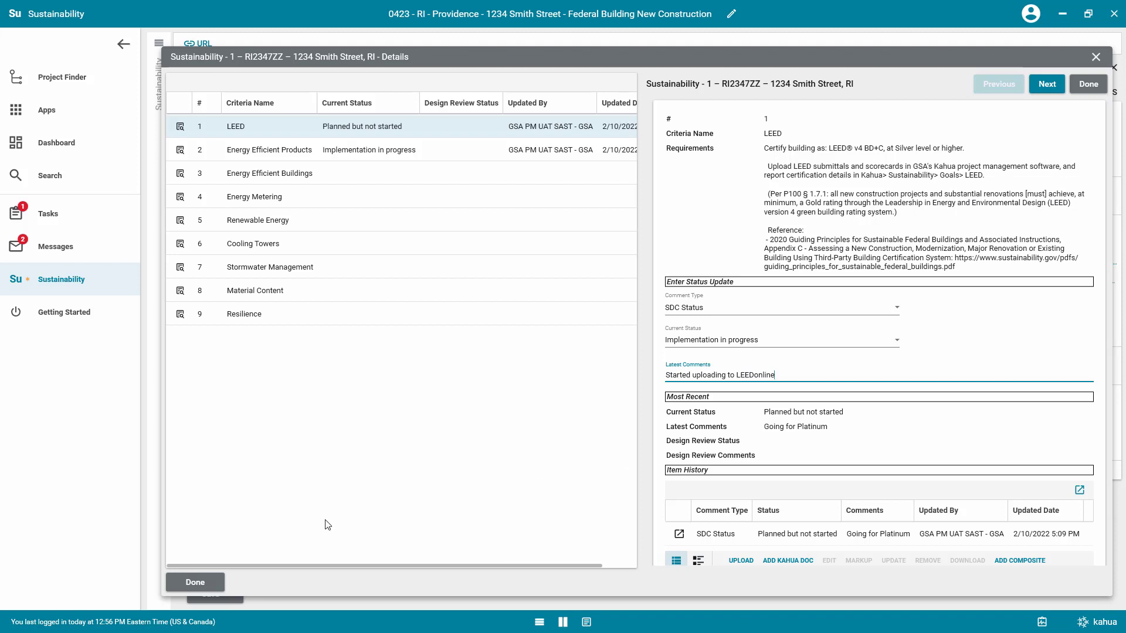
# Finish the comment and close the criteria details, ready to save the record
pyautogui.click(205, 585)
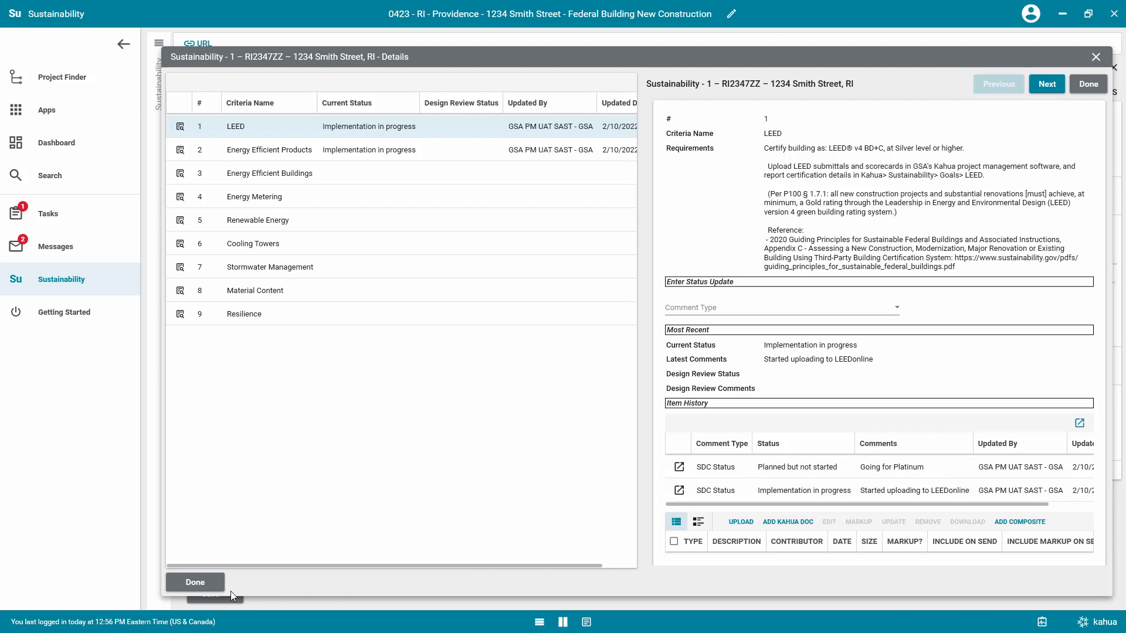
pyautogui.click(215, 588)
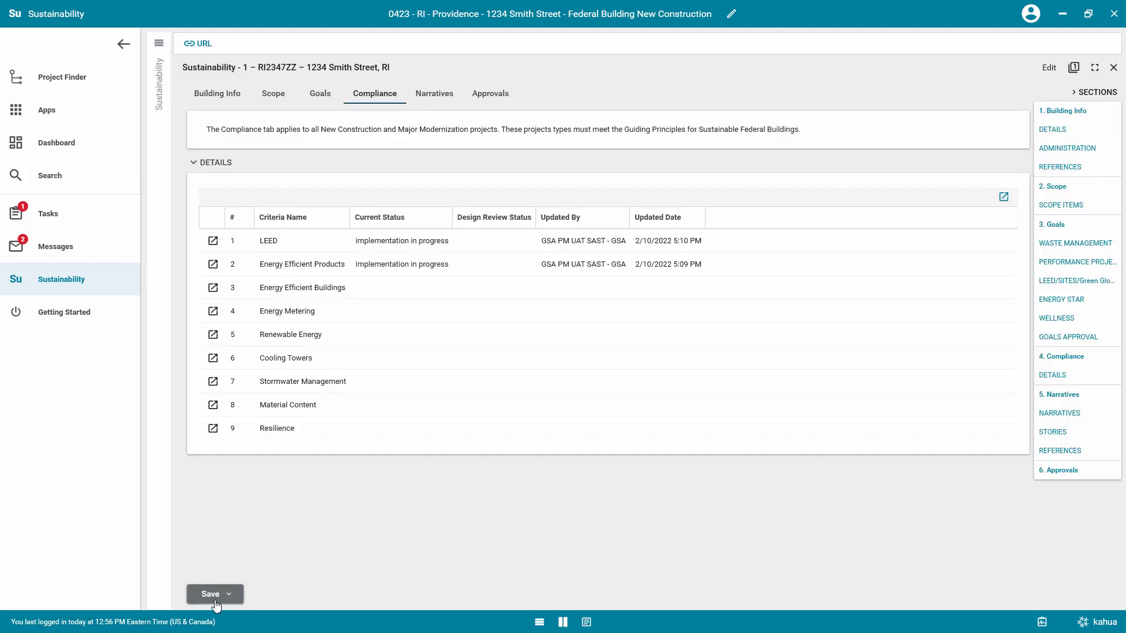
pyautogui.click(228, 594)
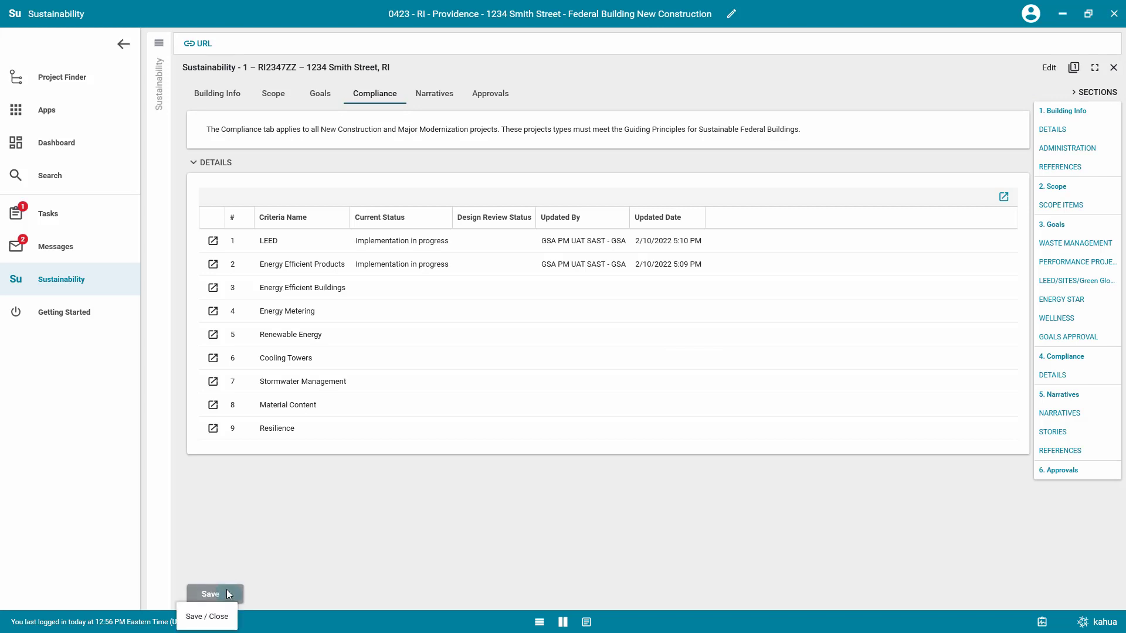
# Save the compliance record, then mark the building electric only with the 20% embodied carbon target
pyautogui.click(221, 620)
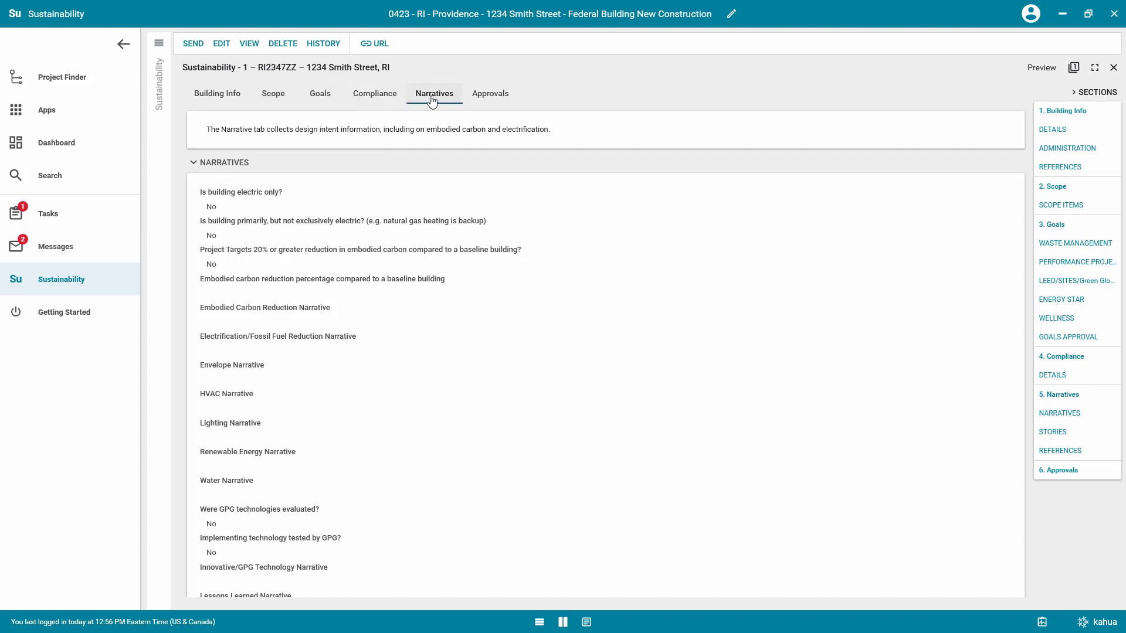
pyautogui.click(225, 47)
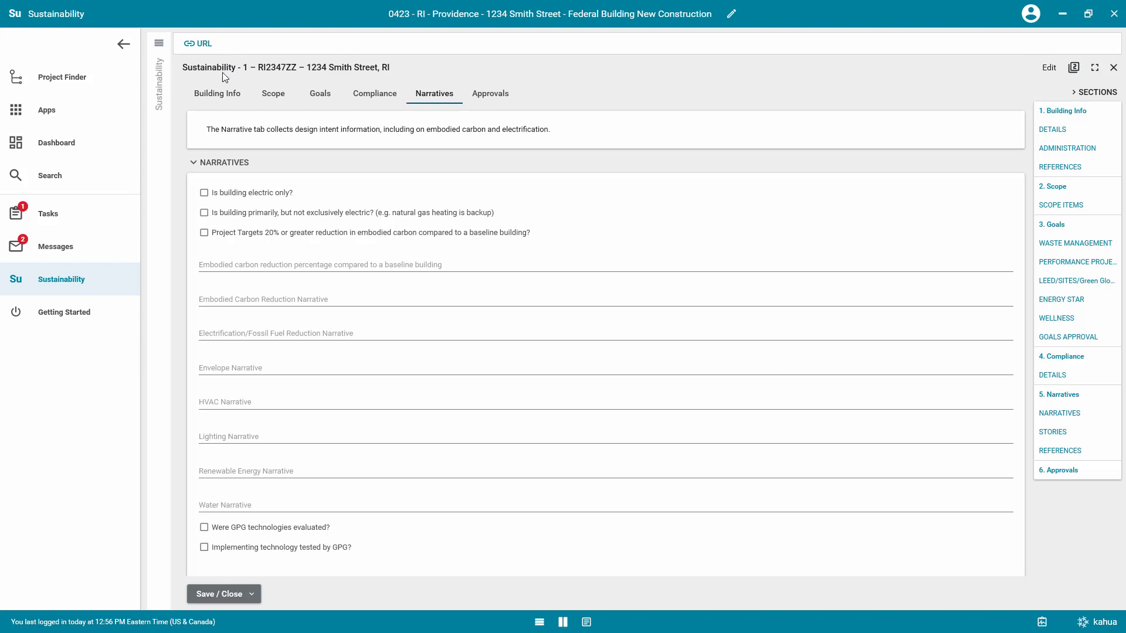
pyautogui.click(205, 192)
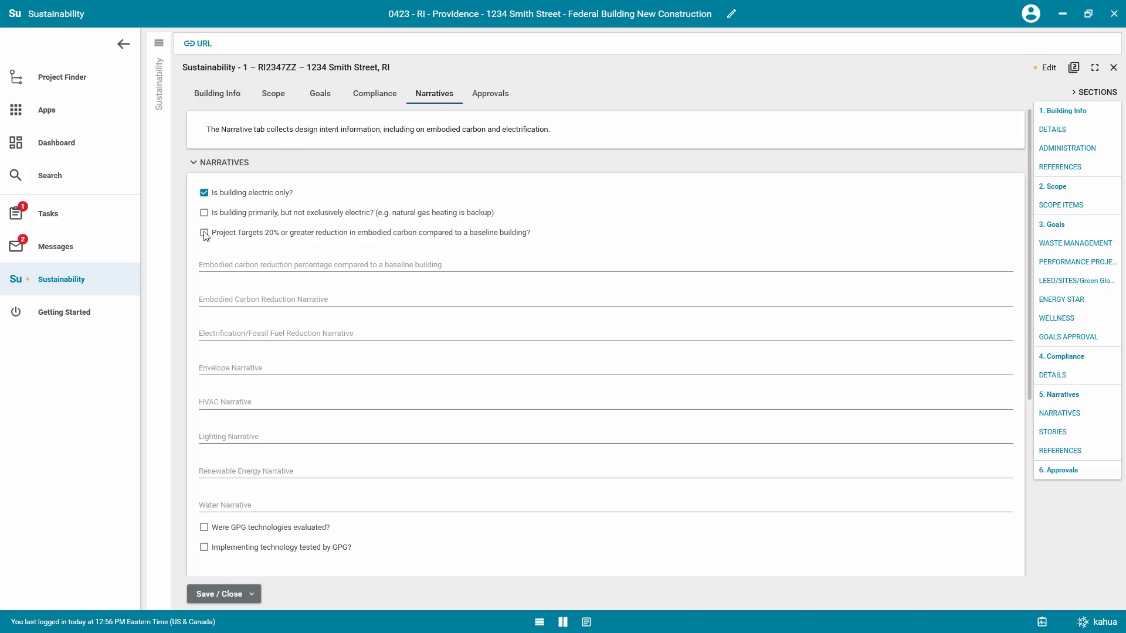
pyautogui.click(204, 233)
pyautogui.click(221, 304)
pyautogui.scroll(-1, 235, 371)
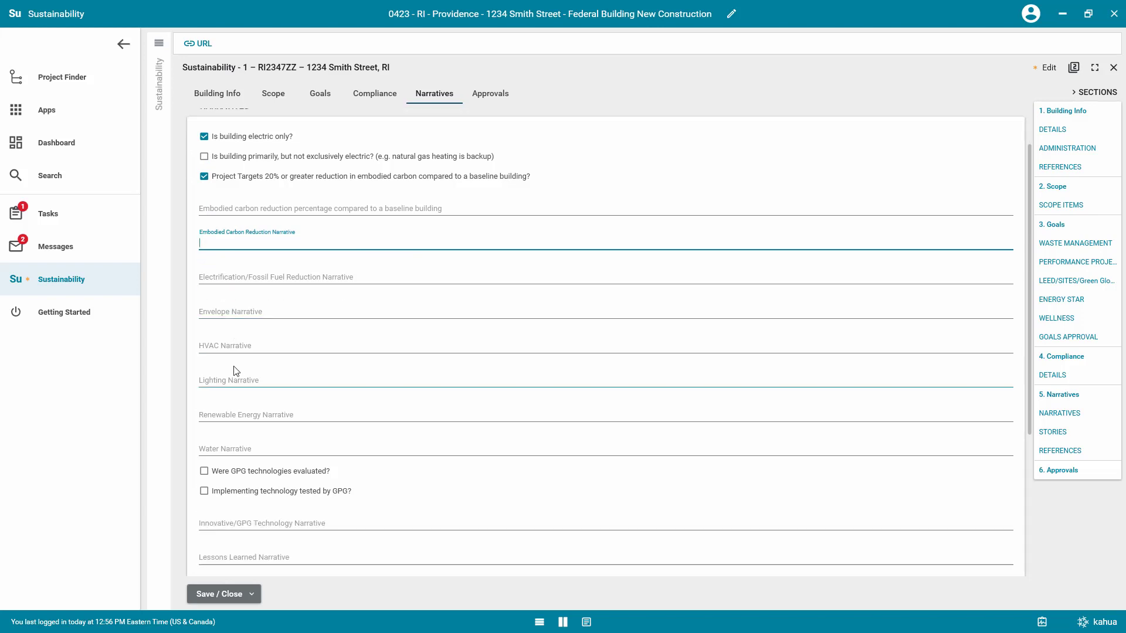
pyautogui.scroll(-1, 235, 372)
pyautogui.scroll(-2, 228, 471)
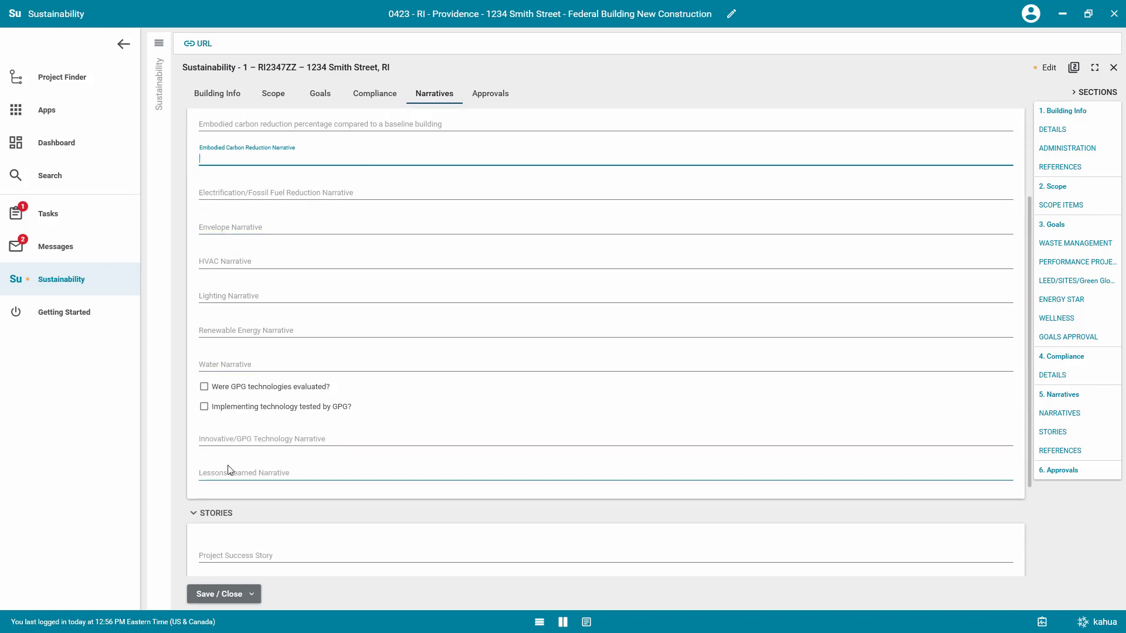
pyautogui.scroll(-2, 228, 471)
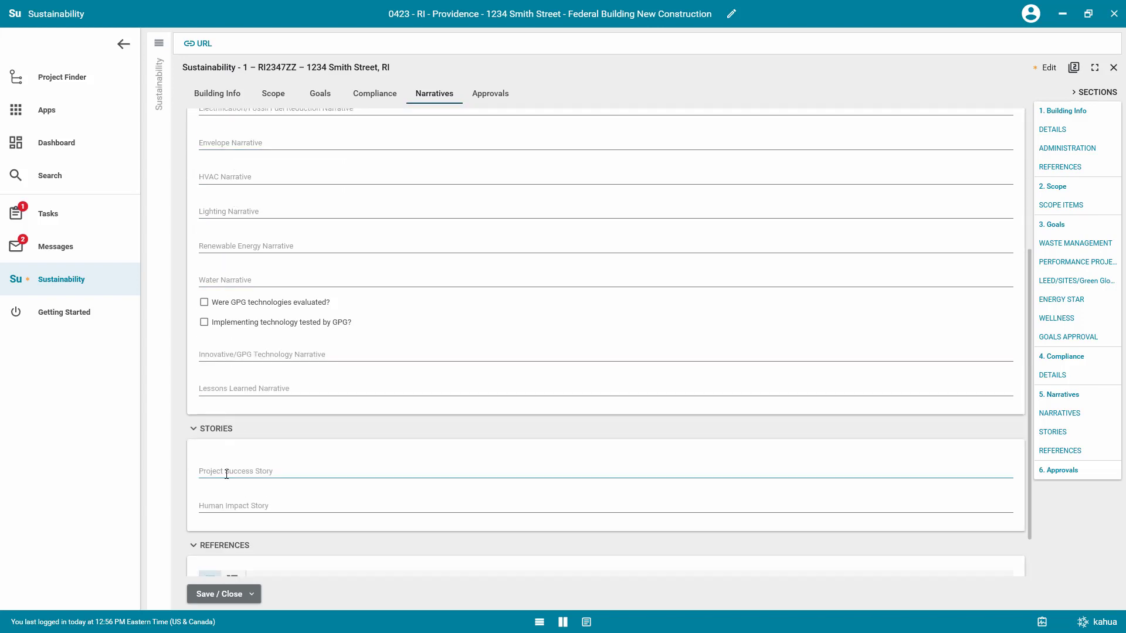
# Paste the LEED Gold Project Success Story paragraph and save the narratives
pyautogui.click(226, 474)
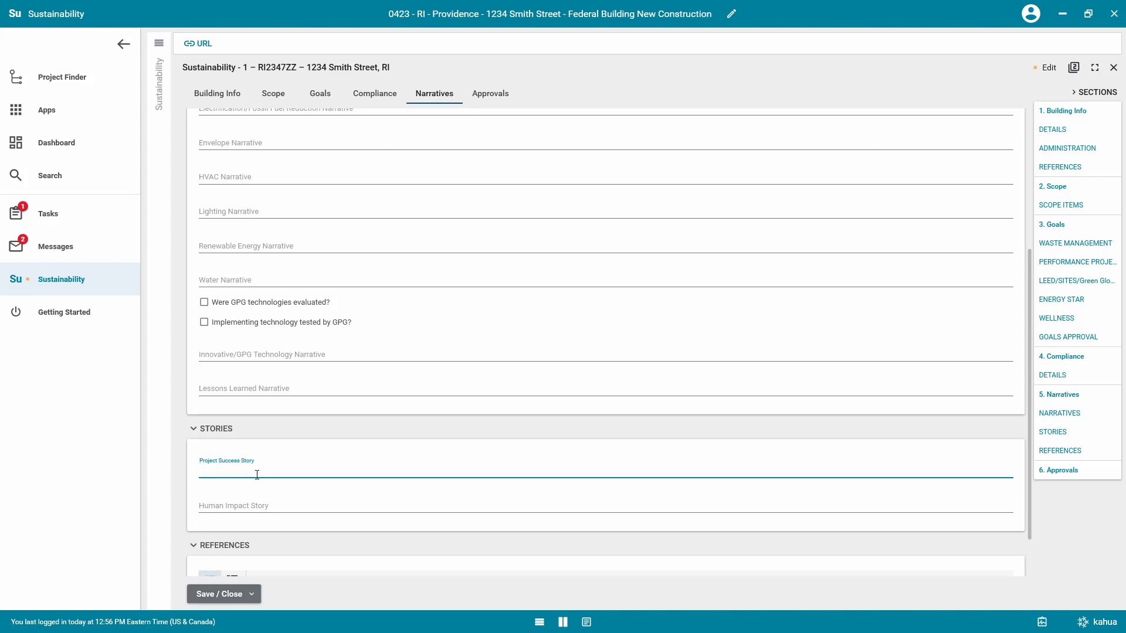
pyautogui.hotkey('ctrl', 'v')
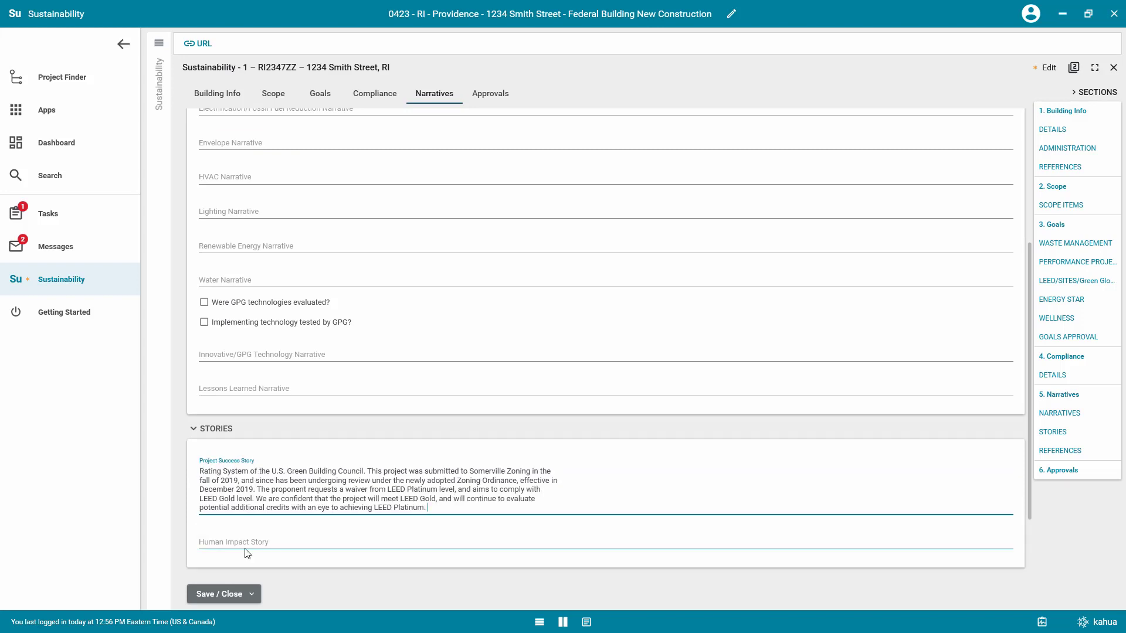
pyautogui.click(231, 595)
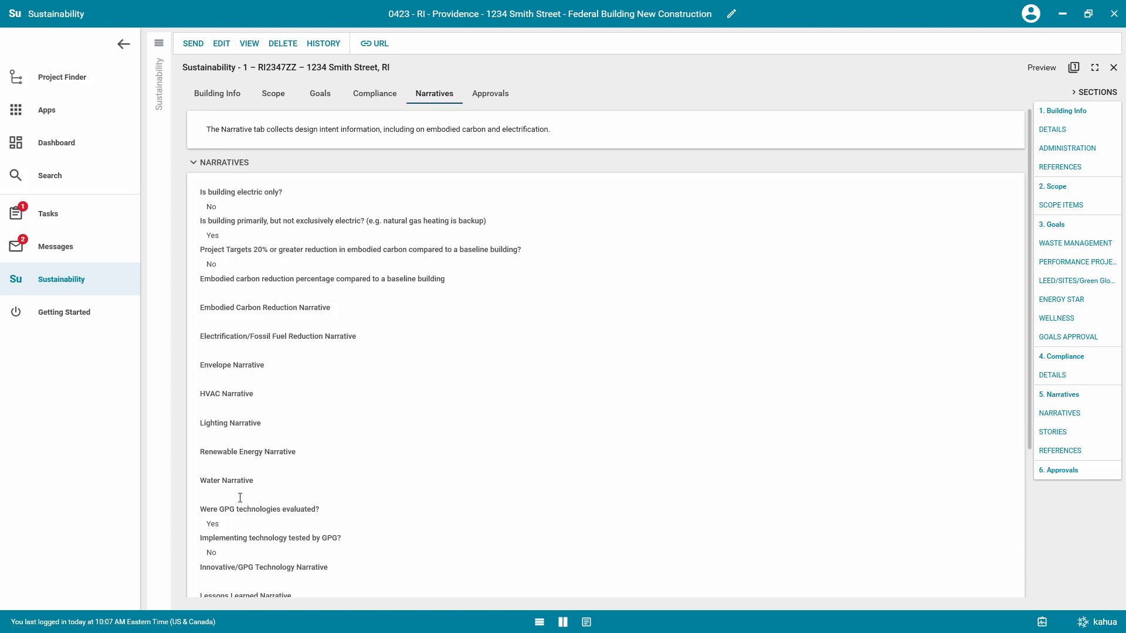
# Filter the record's approvals by Type, settling on Scope items
pyautogui.click(499, 92)
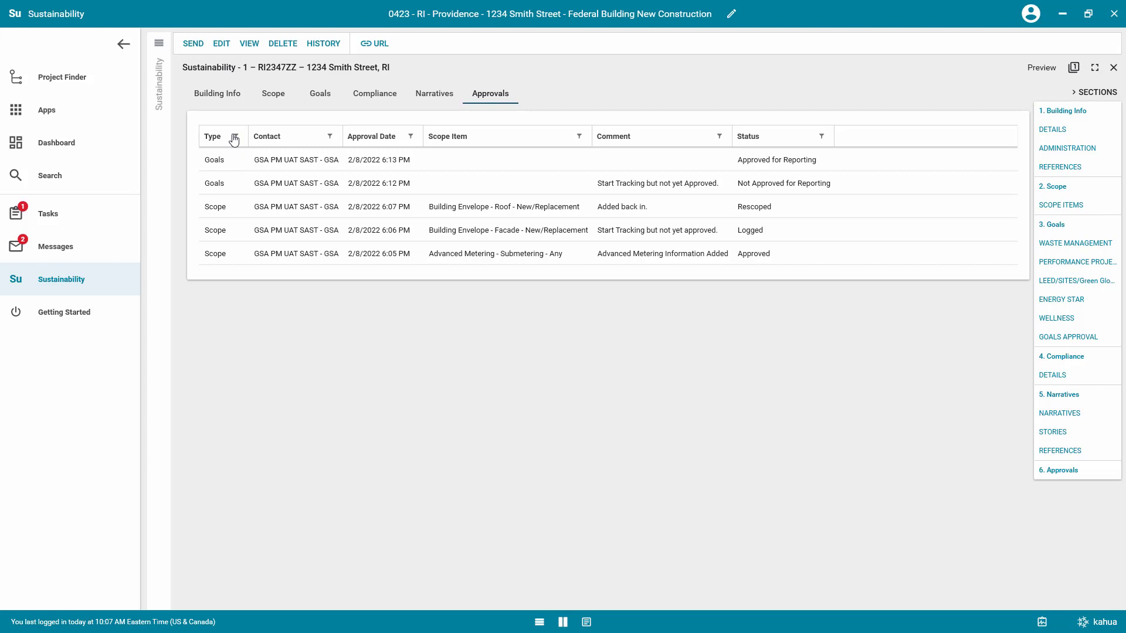
pyautogui.click(234, 136)
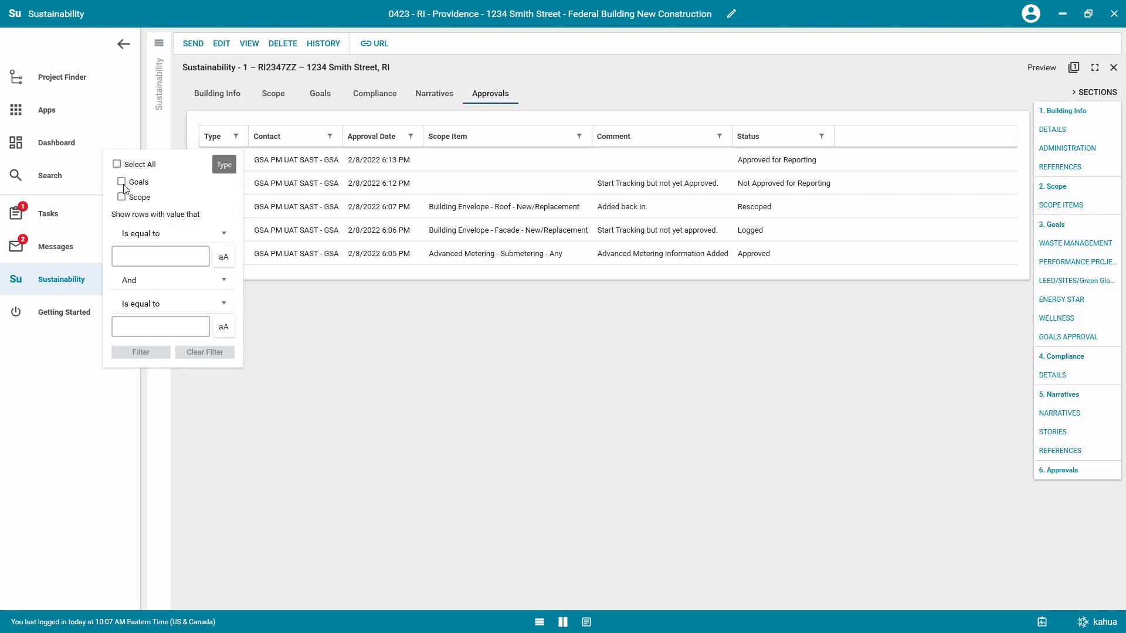
pyautogui.click(122, 183)
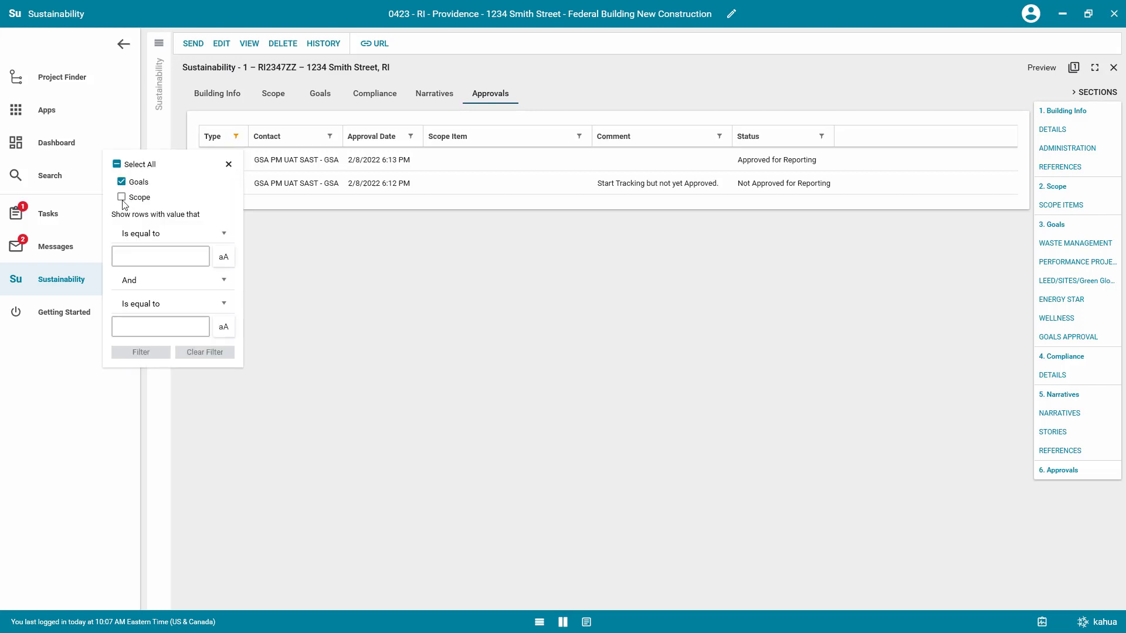
pyautogui.click(229, 165)
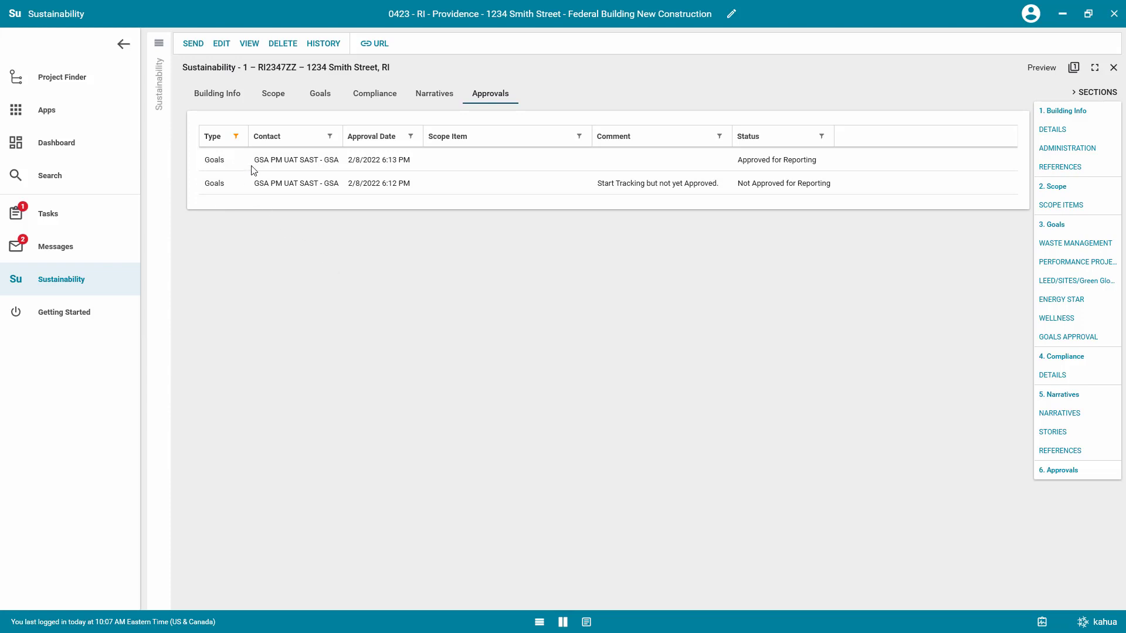
pyautogui.click(235, 136)
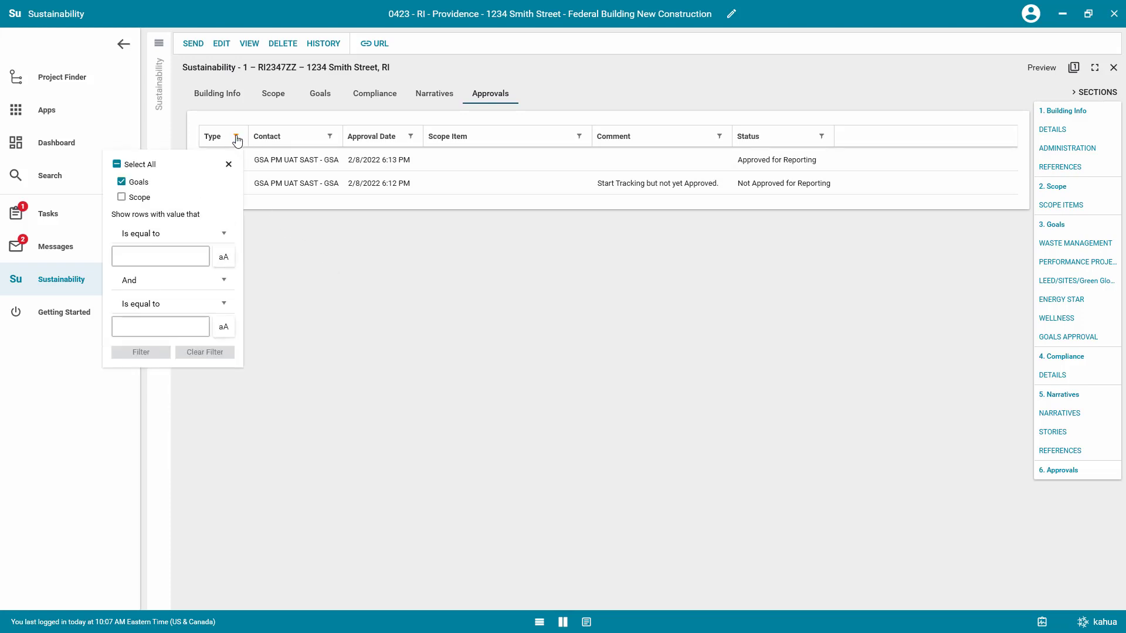
pyautogui.click(124, 195)
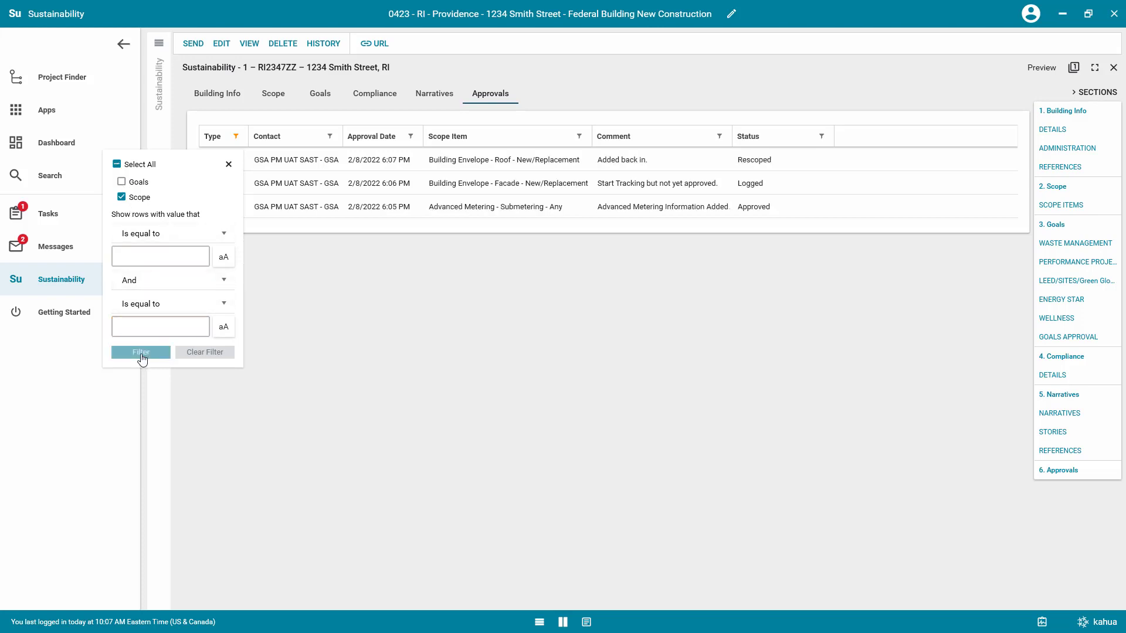
pyautogui.click(229, 164)
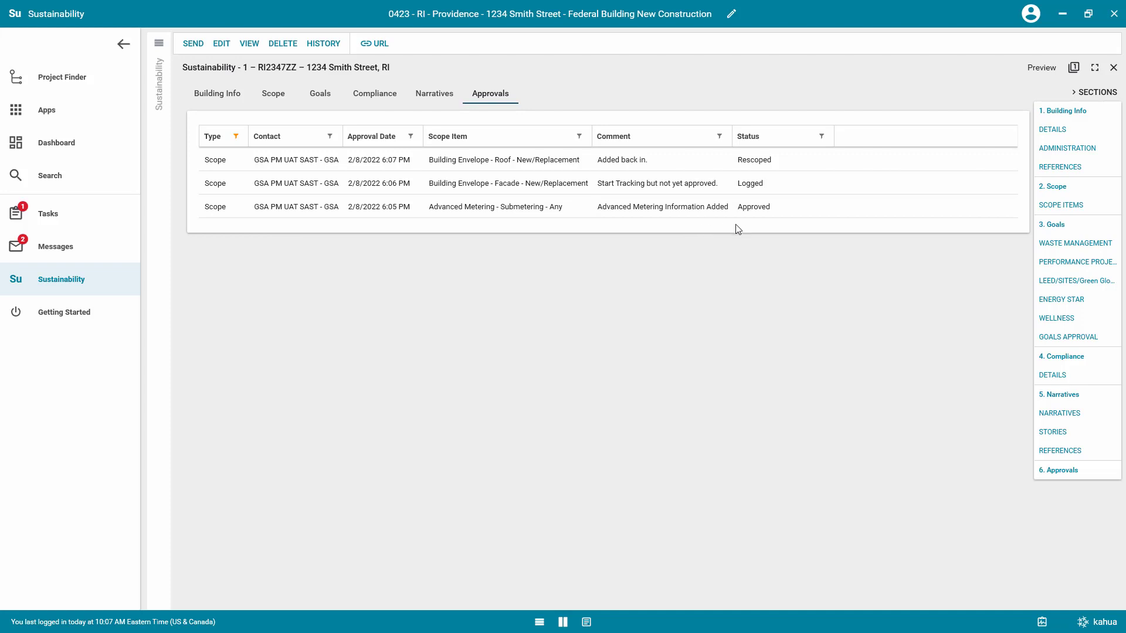
# Filter approval Status to Approved and return to the split building list view
pyautogui.click(820, 137)
pyautogui.click(707, 181)
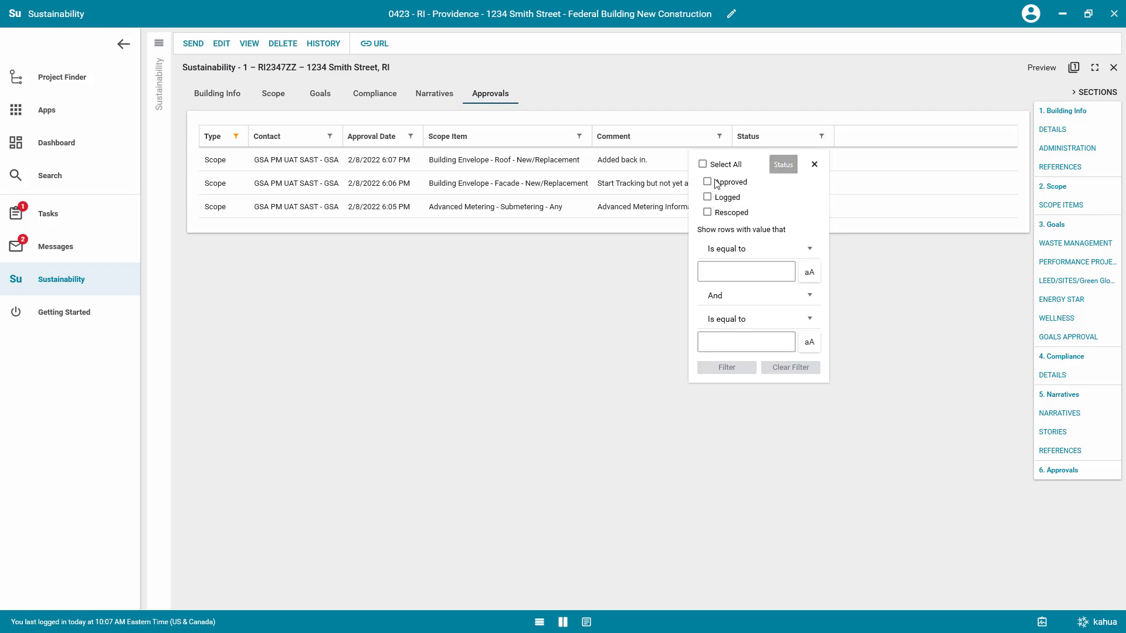
pyautogui.click(814, 164)
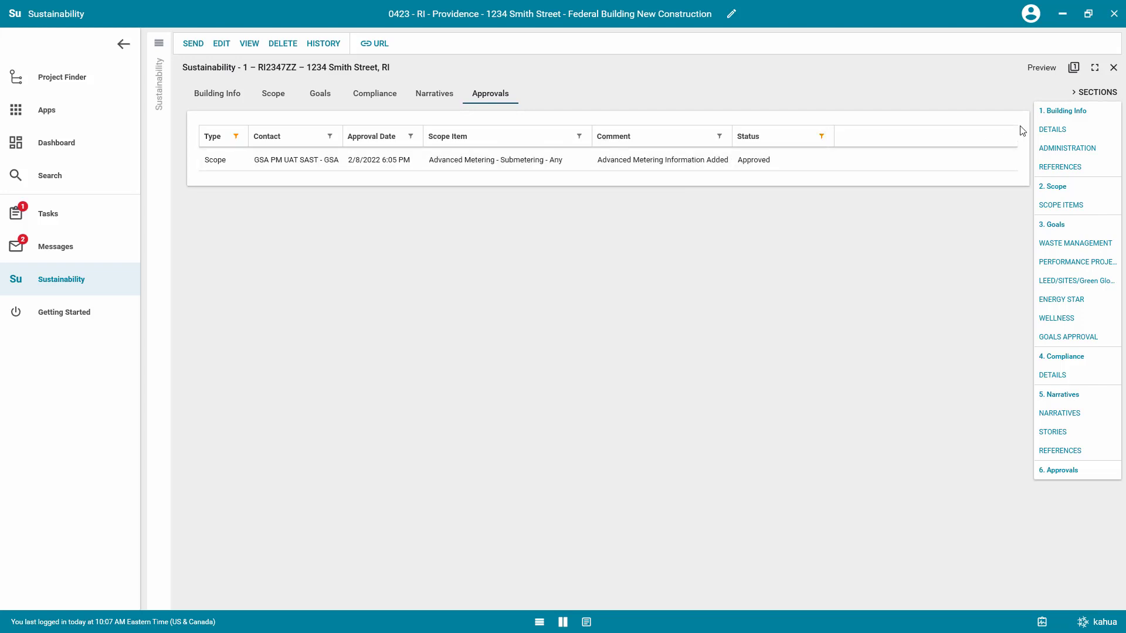
pyautogui.click(1112, 68)
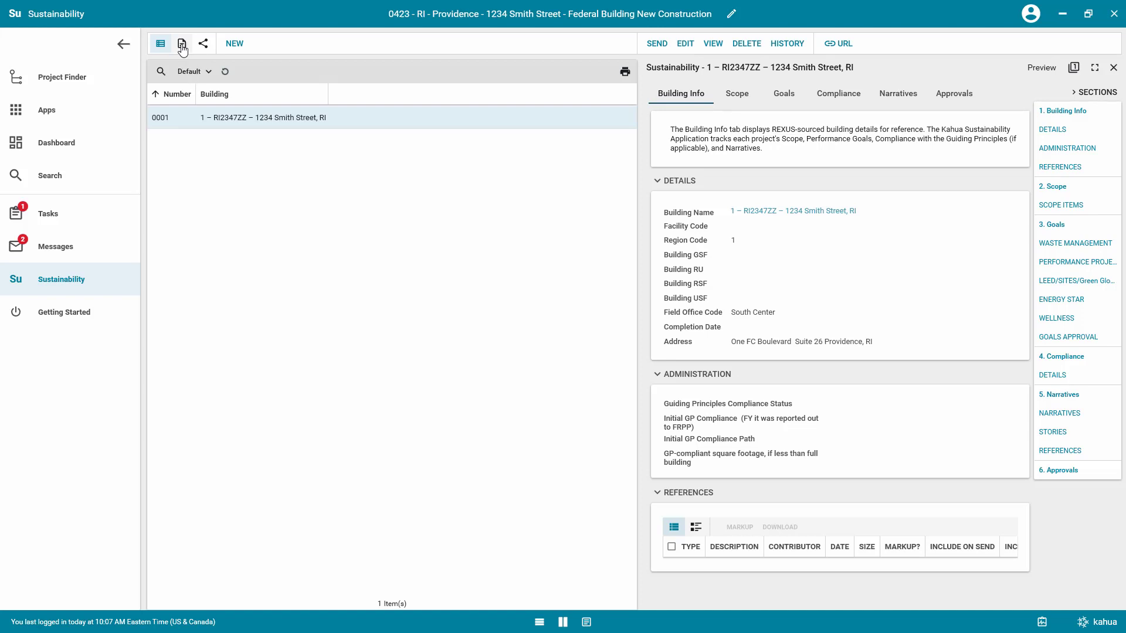
# View the Project Sustainability Fact Sheet report from the Reports list
pyautogui.click(182, 46)
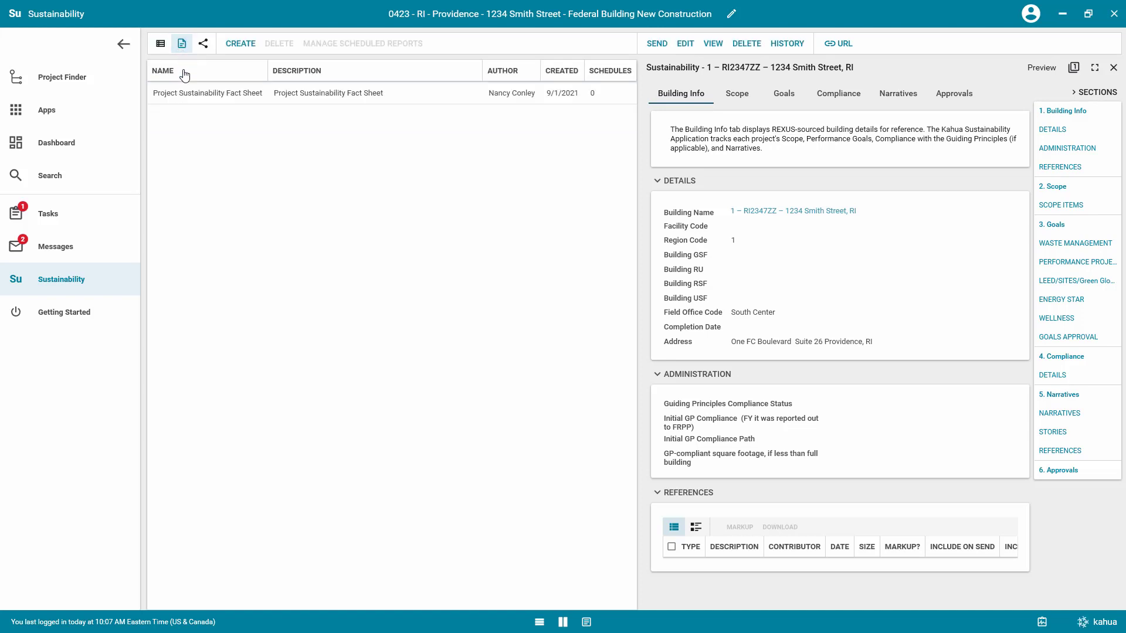
pyautogui.click(317, 94)
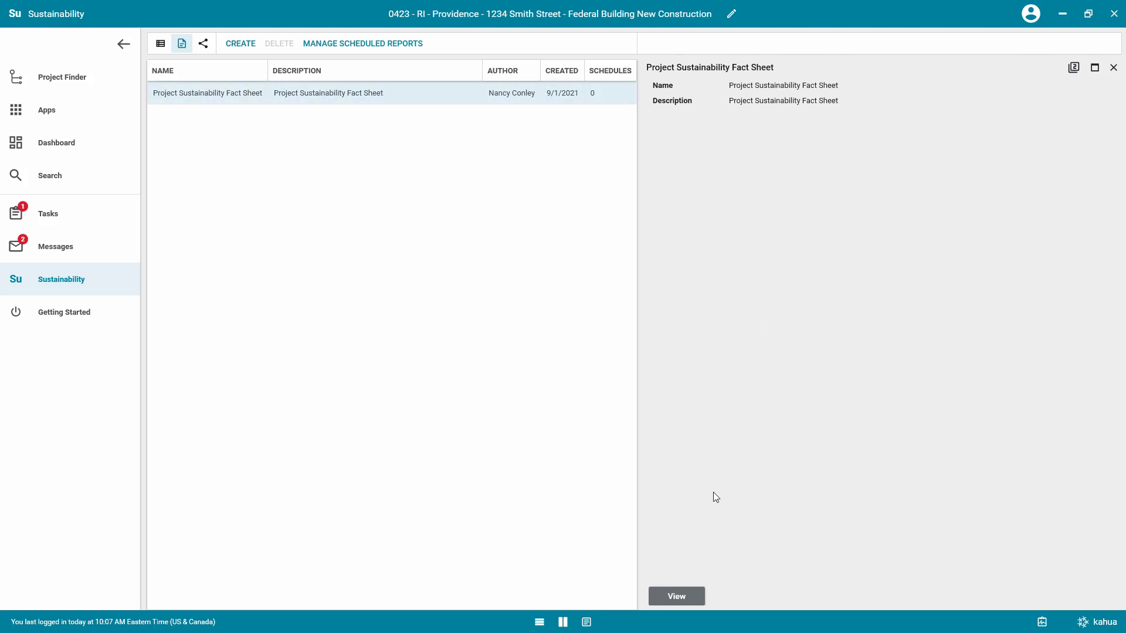
pyautogui.click(693, 602)
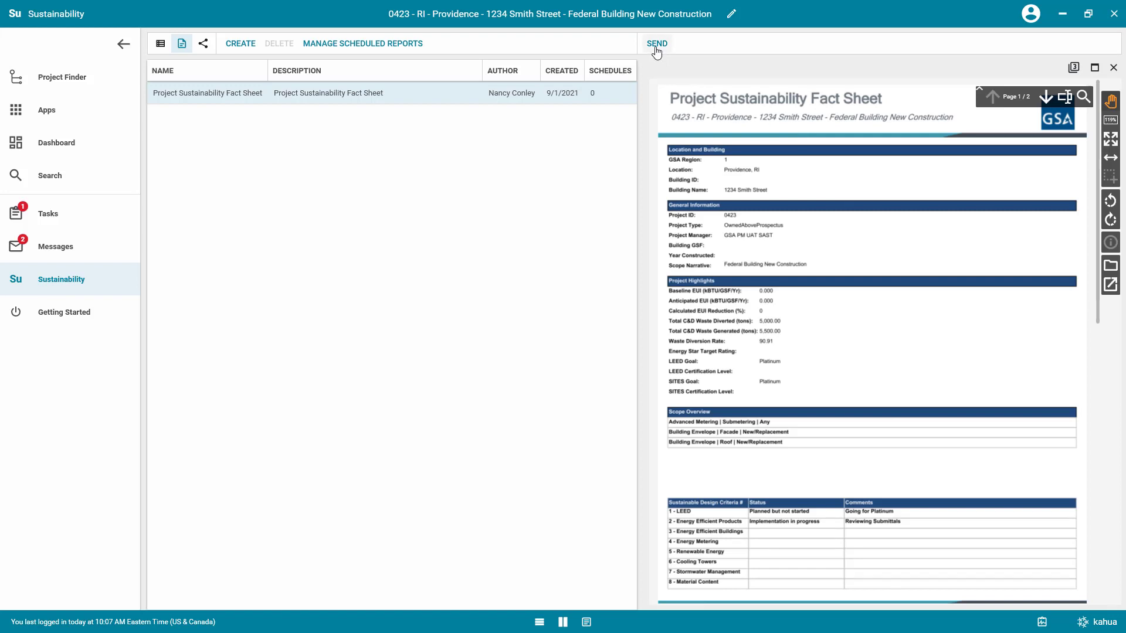
# Peek at the report's export options and Save To Kahua dialog, dismissing both
pyautogui.click(1109, 285)
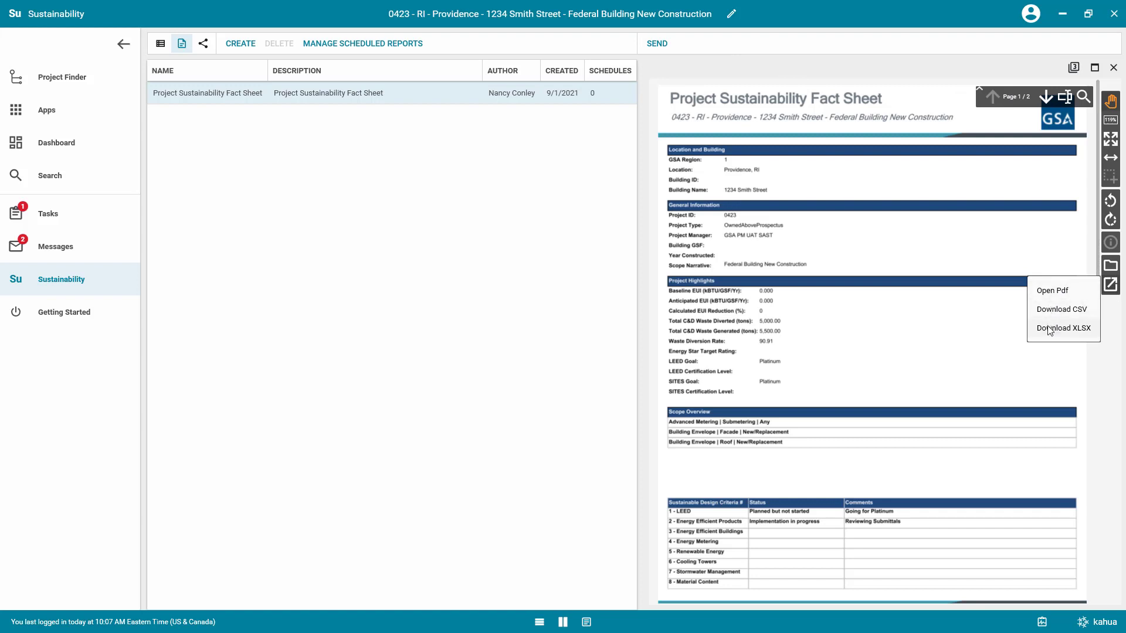
pyautogui.click(996, 341)
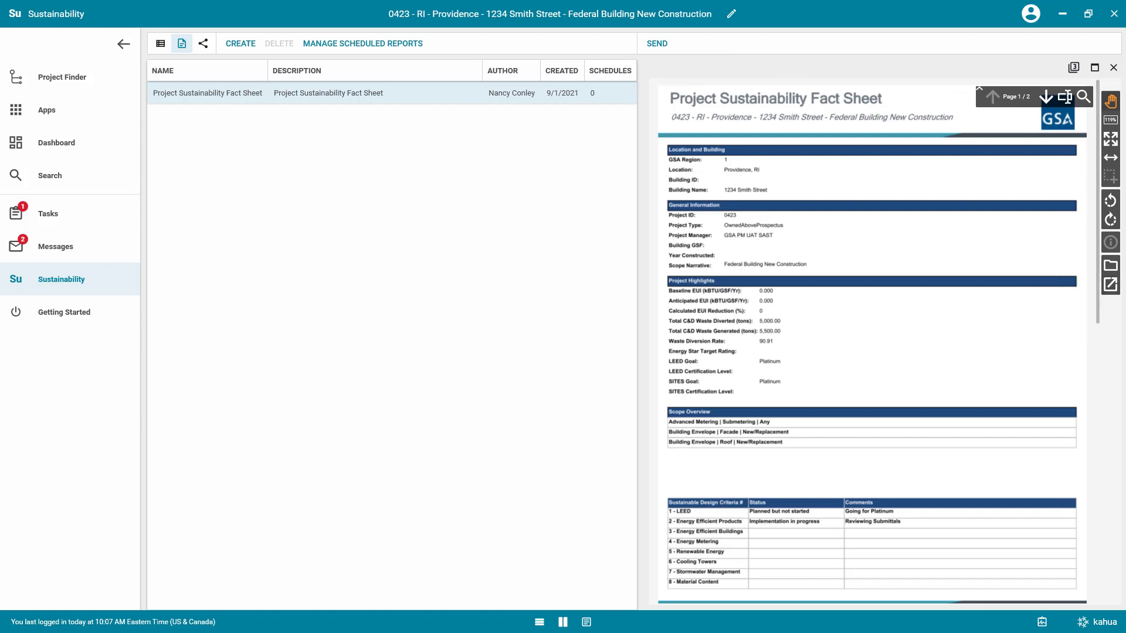
pyautogui.click(1109, 264)
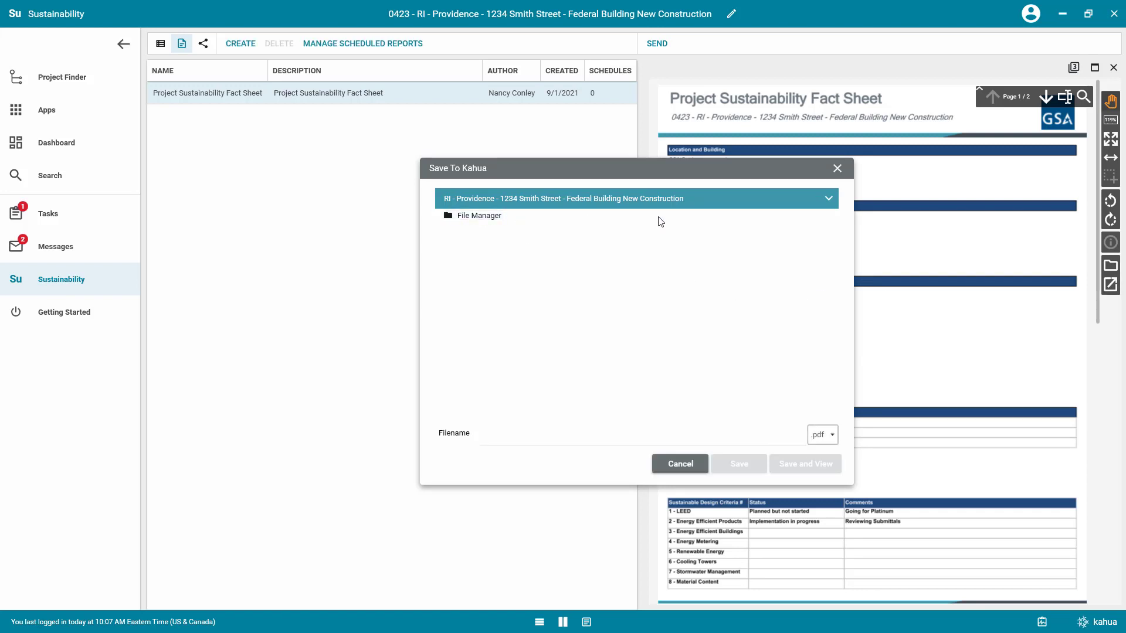
pyautogui.click(835, 168)
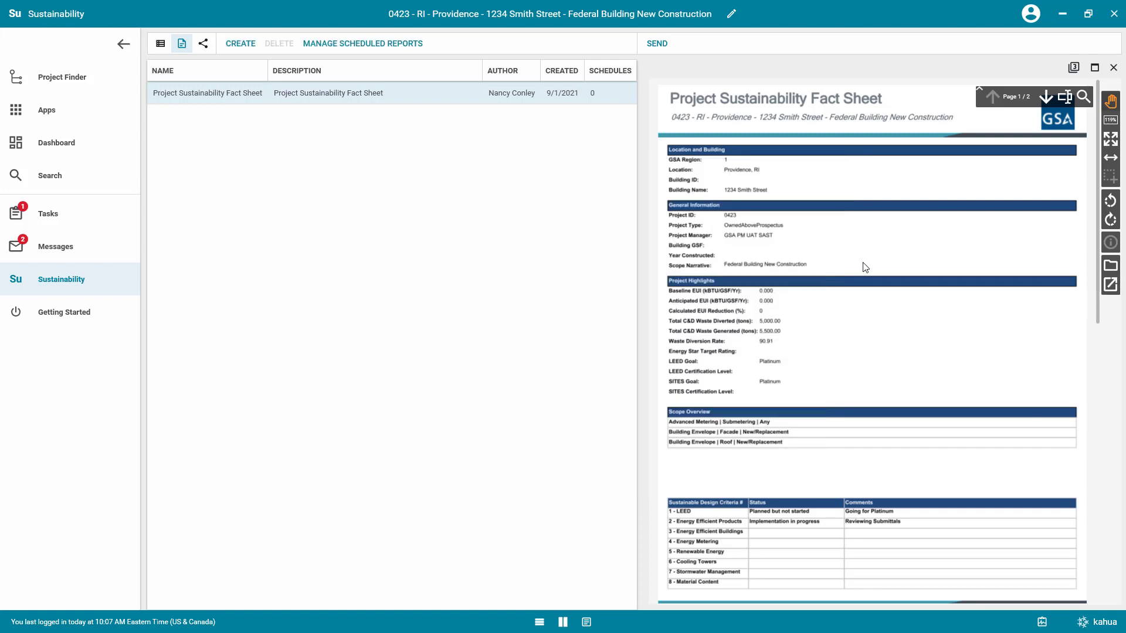